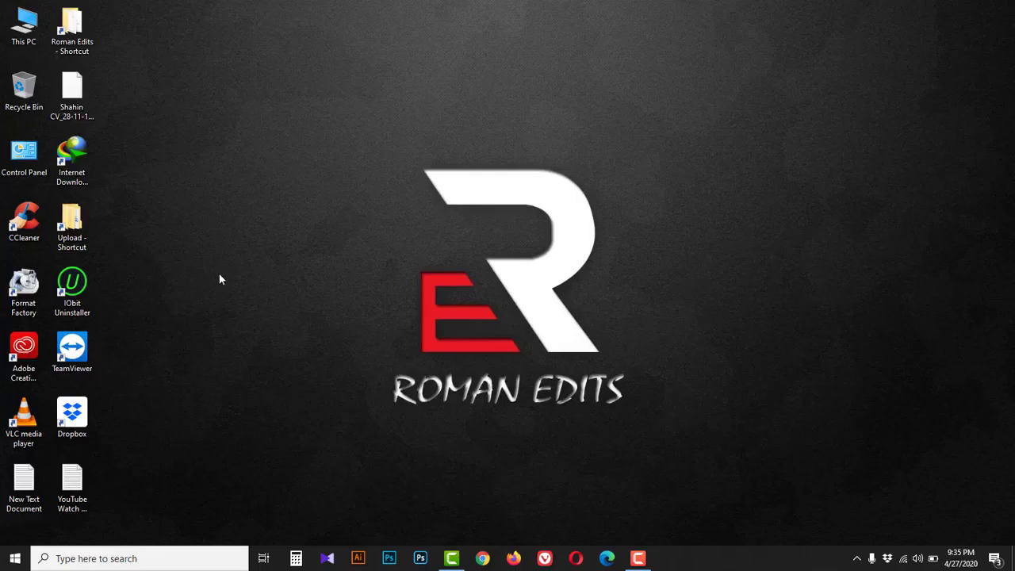
# Launch Adobe Photoshop 2020 from the Windows Start menu.
pyautogui.click(14, 558)
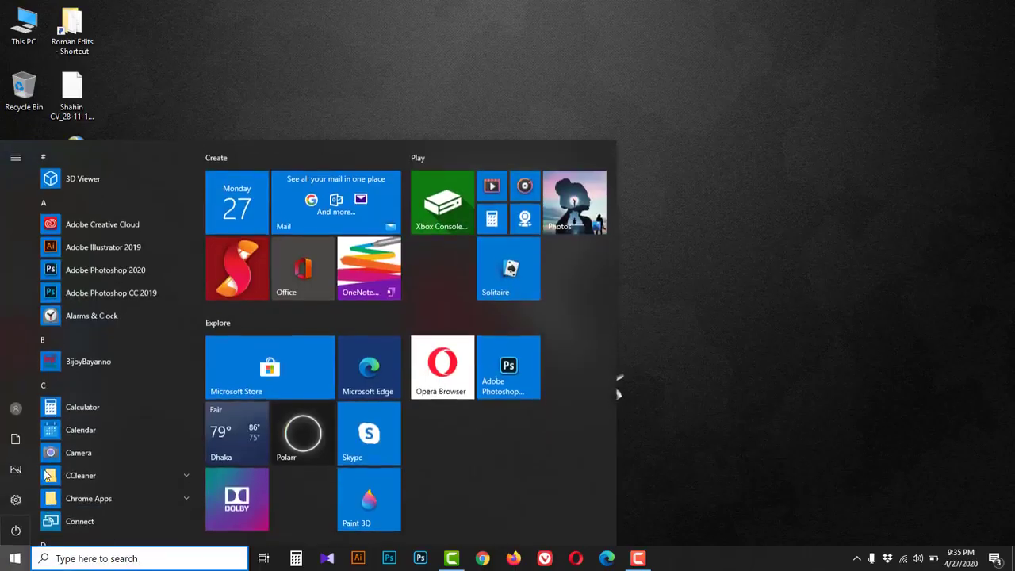
pyautogui.click(135, 270)
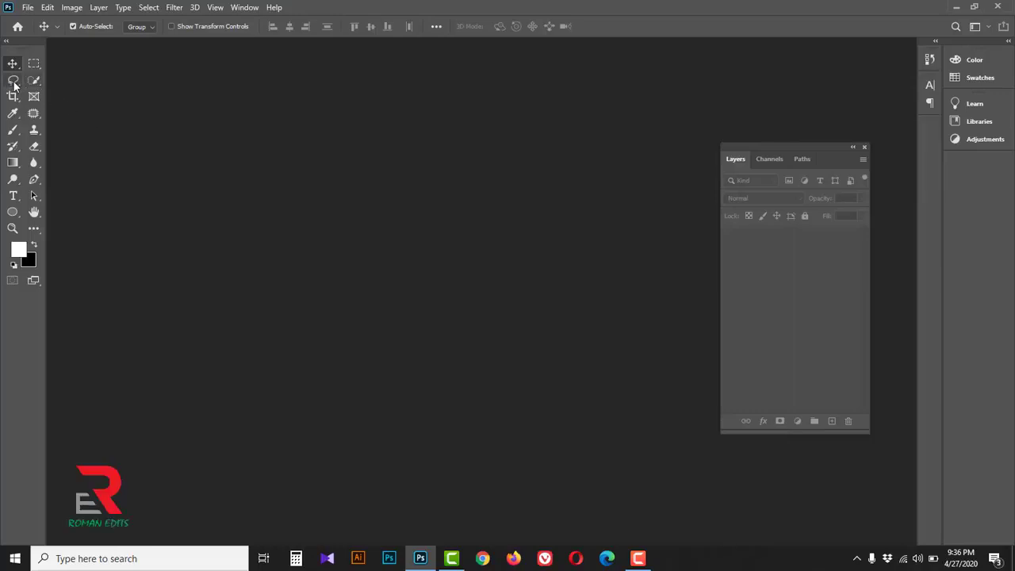
# Browse the Lasso and Quick Selection tool variants, return to the Move tool, and show the File menu.
pyautogui.moveTo(12, 82); pyautogui.dragTo(60, 86)
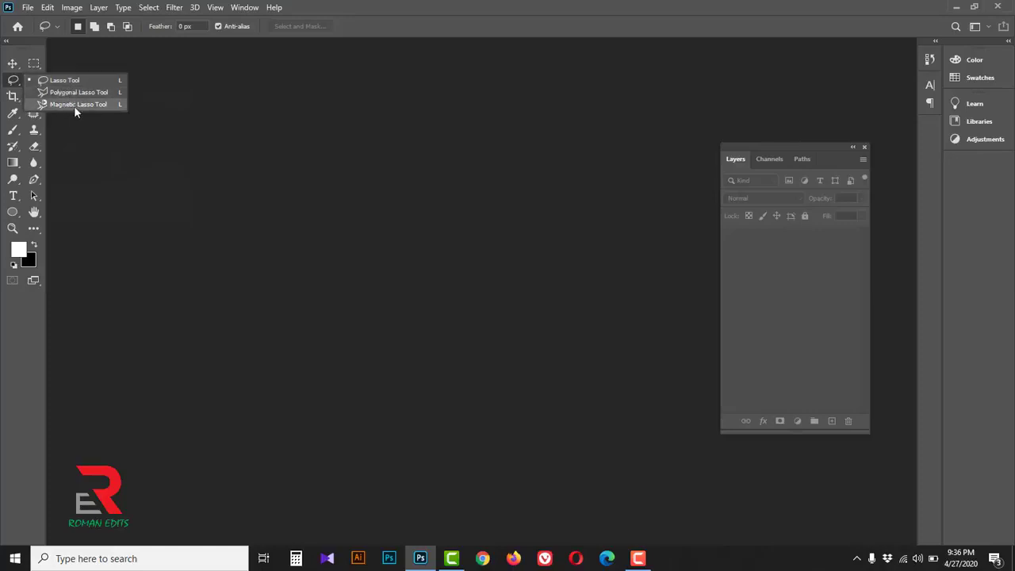
pyautogui.click(103, 108)
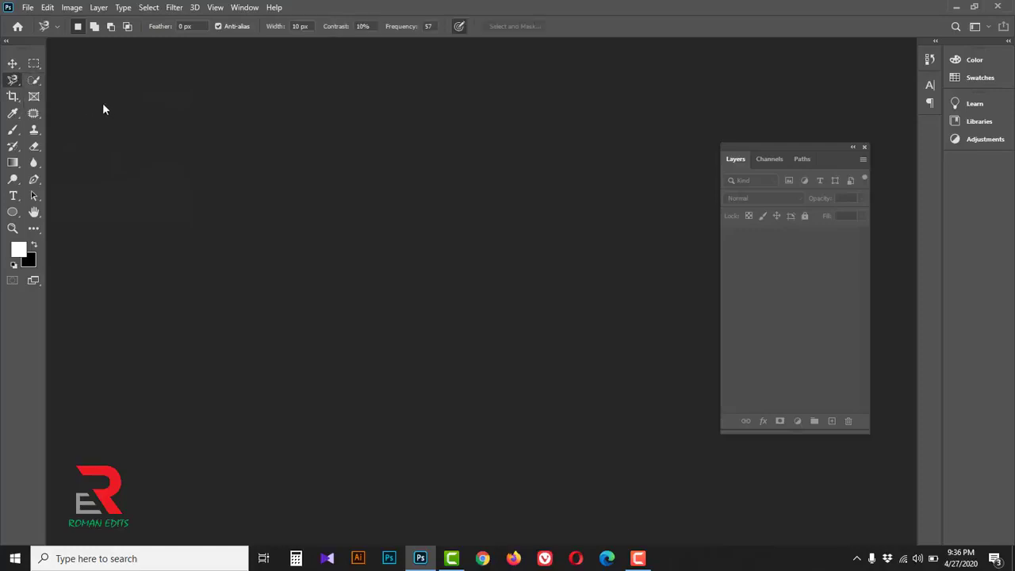
pyautogui.click(33, 81)
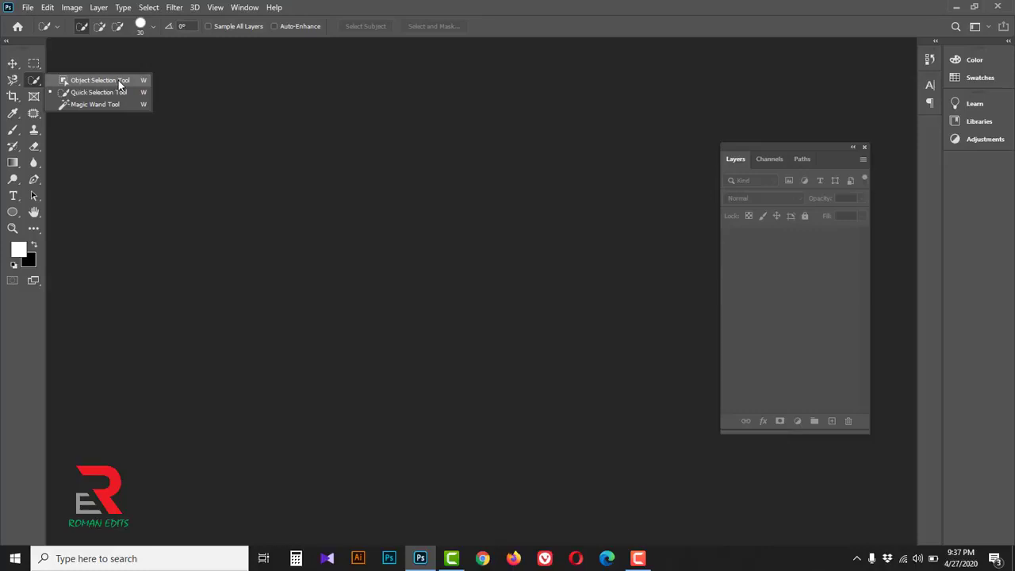
pyautogui.click(13, 65)
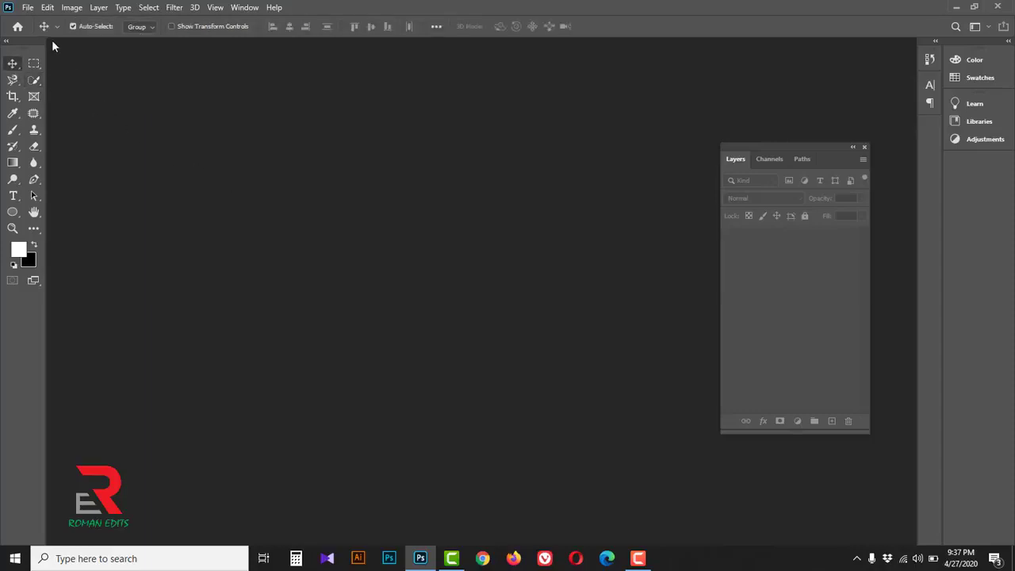
pyautogui.click(27, 8)
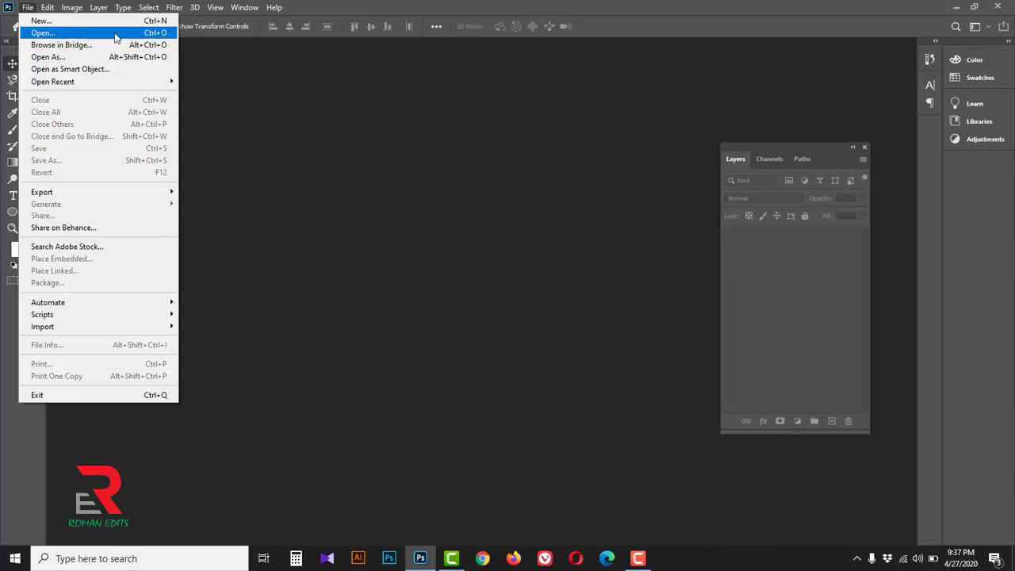
# Open pictures 1–4 from the class 4 folder and display picture 1.jpg.
pyautogui.click(105, 33)
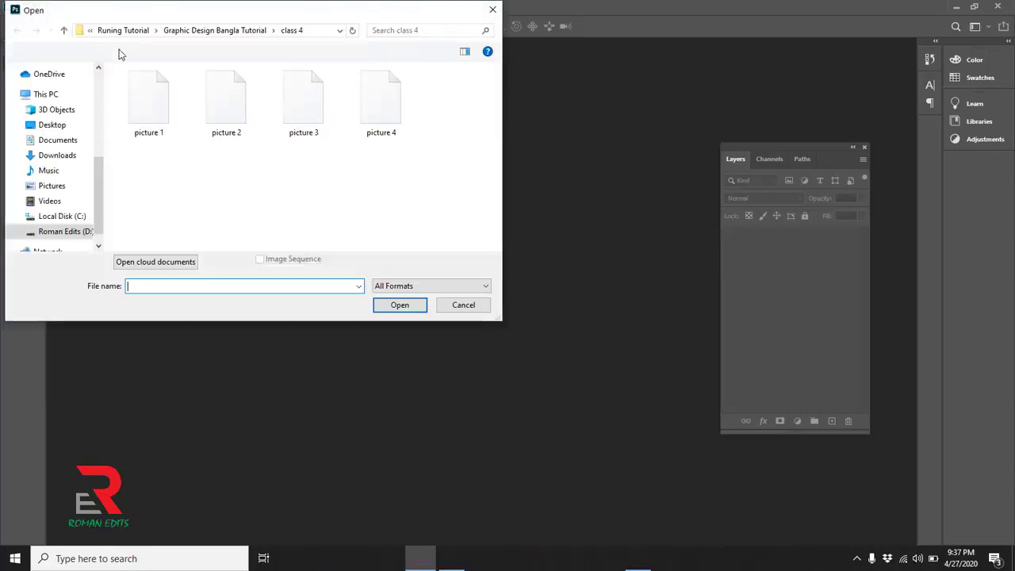
pyautogui.moveTo(420, 161); pyautogui.dragTo(115, 66)
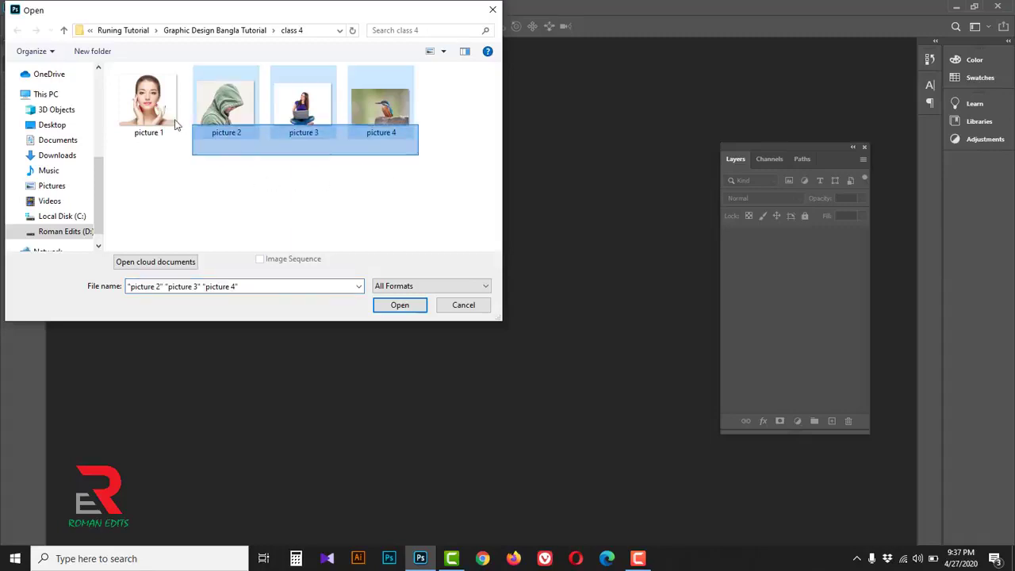
pyautogui.click(407, 307)
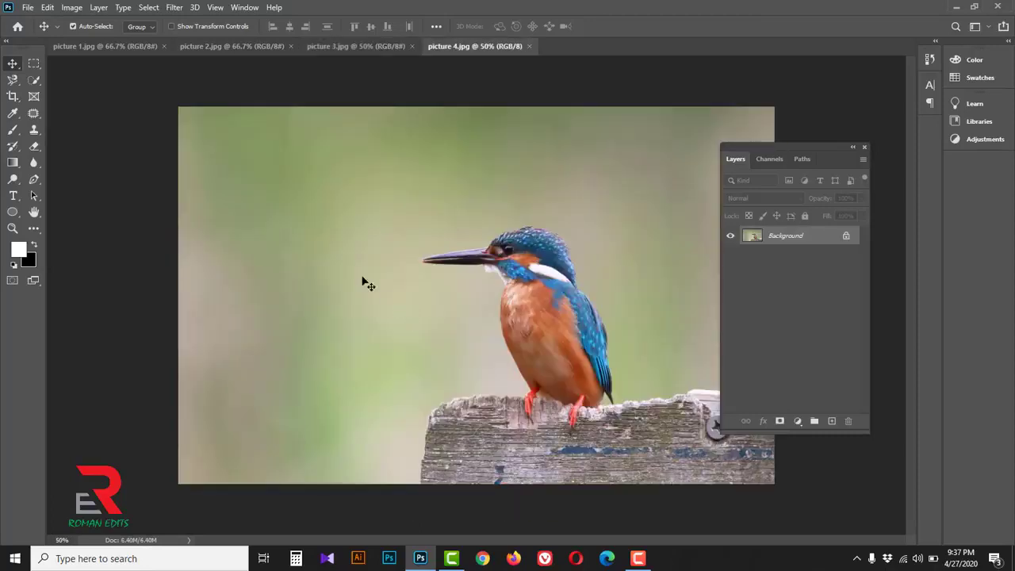
pyautogui.click(109, 48)
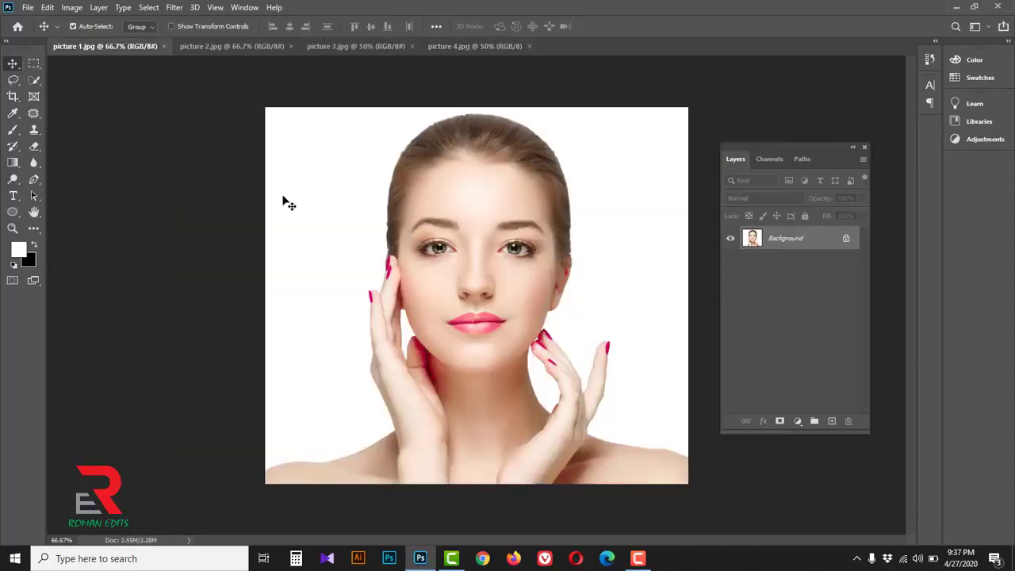
pyautogui.rightClick(13, 81)
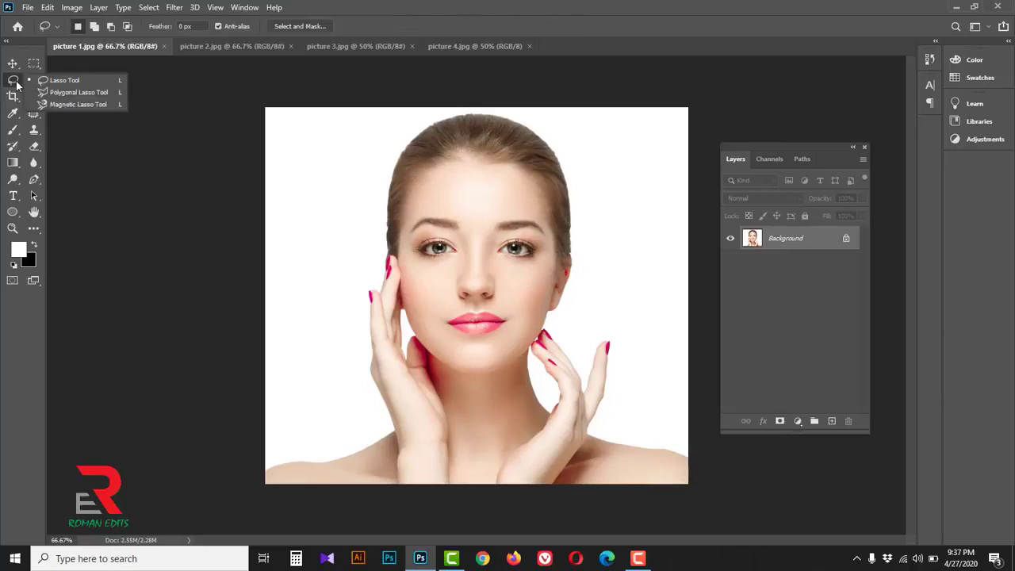
pyautogui.click(69, 82)
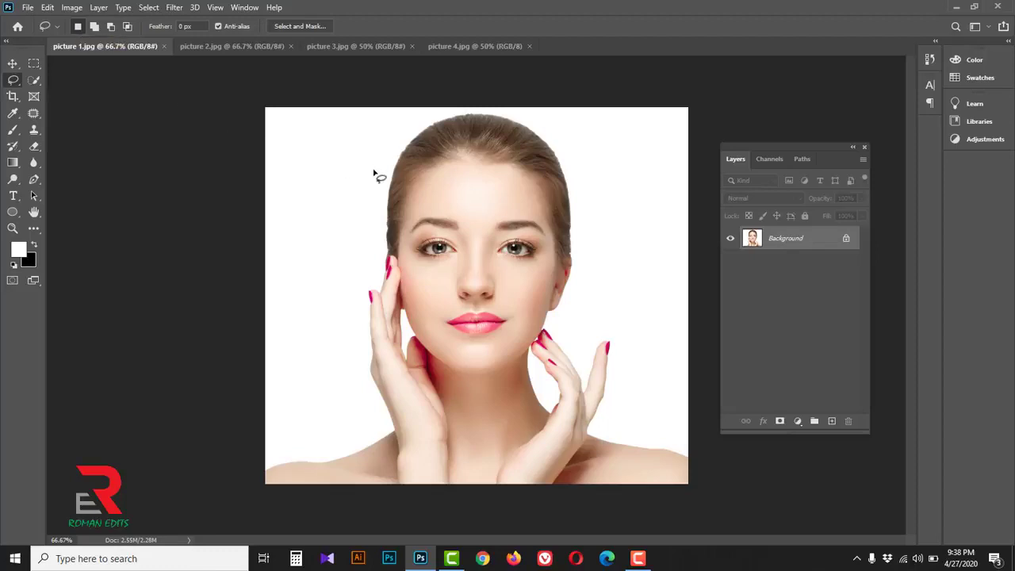
pyautogui.moveTo(355, 137)
pyautogui.mouseDown()
pyautogui.moveTo(361, 182)
pyautogui.moveTo(356, 139)
pyautogui.mouseUp()
pyautogui.moveTo(436, 141); pyautogui.dragTo(466, 137)
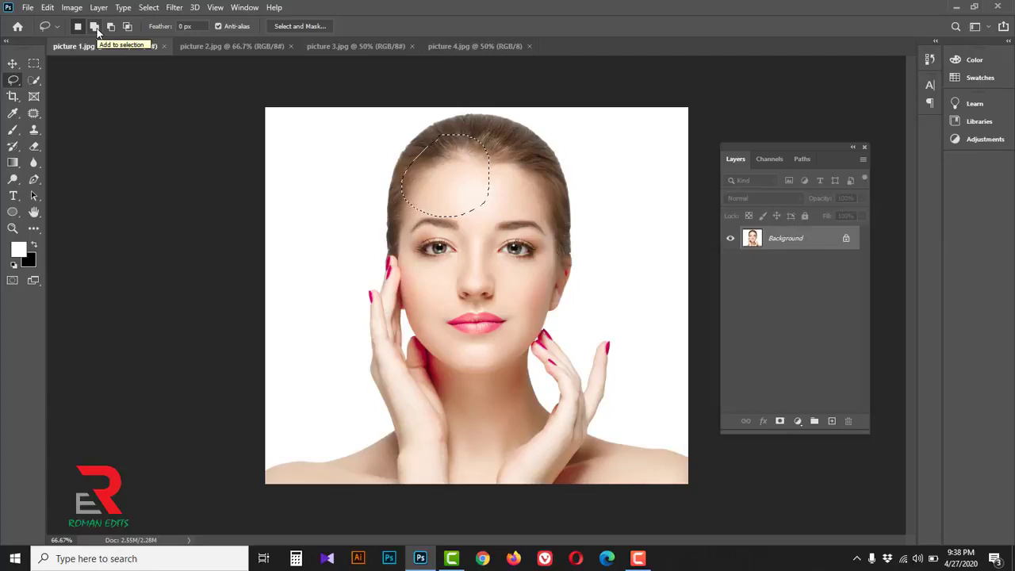
pyautogui.click(96, 28)
pyautogui.moveTo(338, 162); pyautogui.dragTo(363, 185)
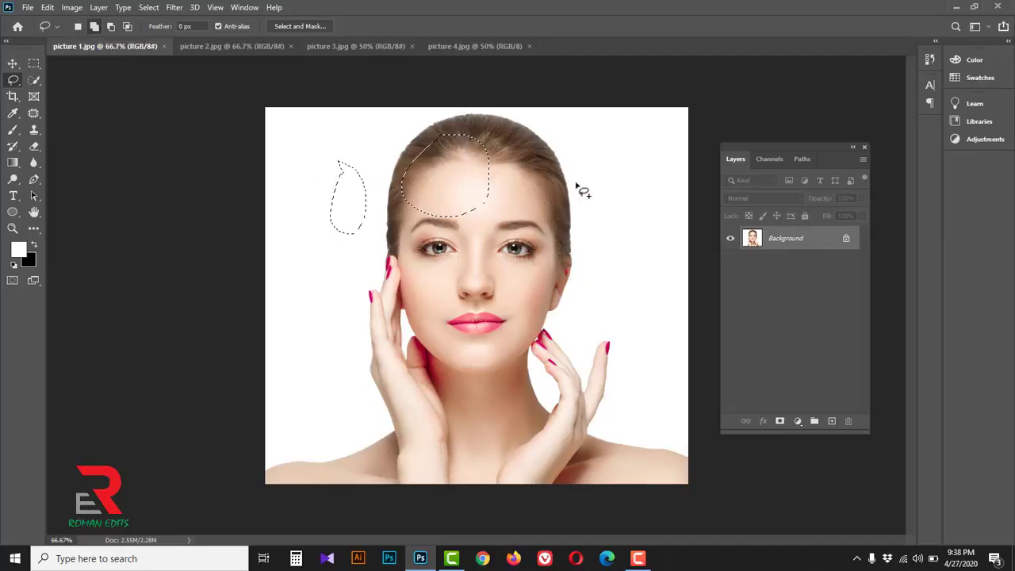
pyautogui.moveTo(551, 211); pyautogui.dragTo(562, 206)
pyautogui.moveTo(615, 158); pyautogui.dragTo(590, 317)
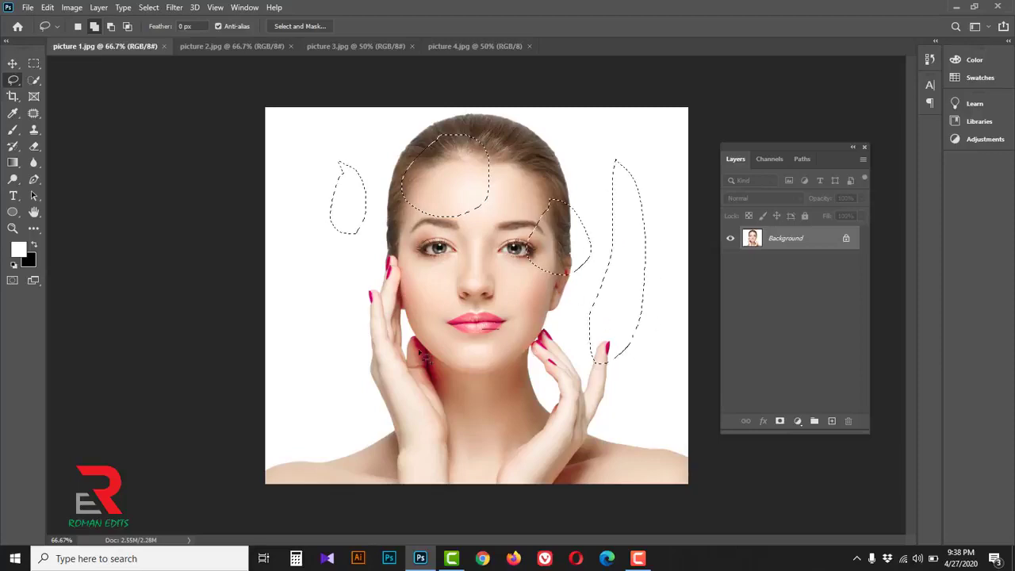
pyautogui.moveTo(498, 333); pyautogui.dragTo(496, 341)
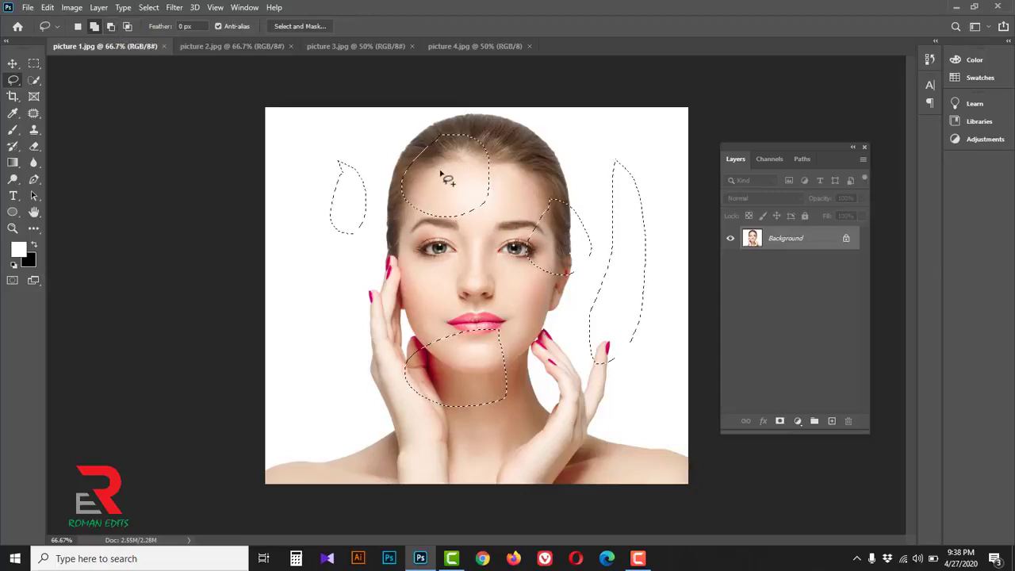
pyautogui.moveTo(440, 169)
pyautogui.mouseDown()
pyautogui.moveTo(370, 291)
pyautogui.moveTo(445, 175)
pyautogui.mouseUp()
pyautogui.click(127, 26)
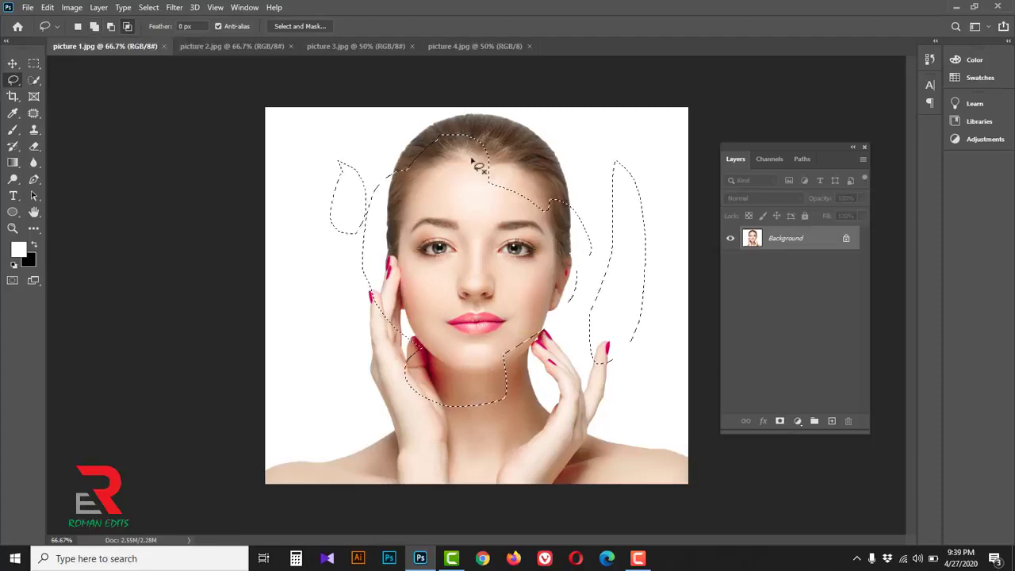
pyautogui.moveTo(565, 173)
pyautogui.mouseDown()
pyautogui.moveTo(500, 172)
pyautogui.moveTo(534, 283)
pyautogui.moveTo(642, 254)
pyautogui.moveTo(572, 168)
pyautogui.mouseUp()
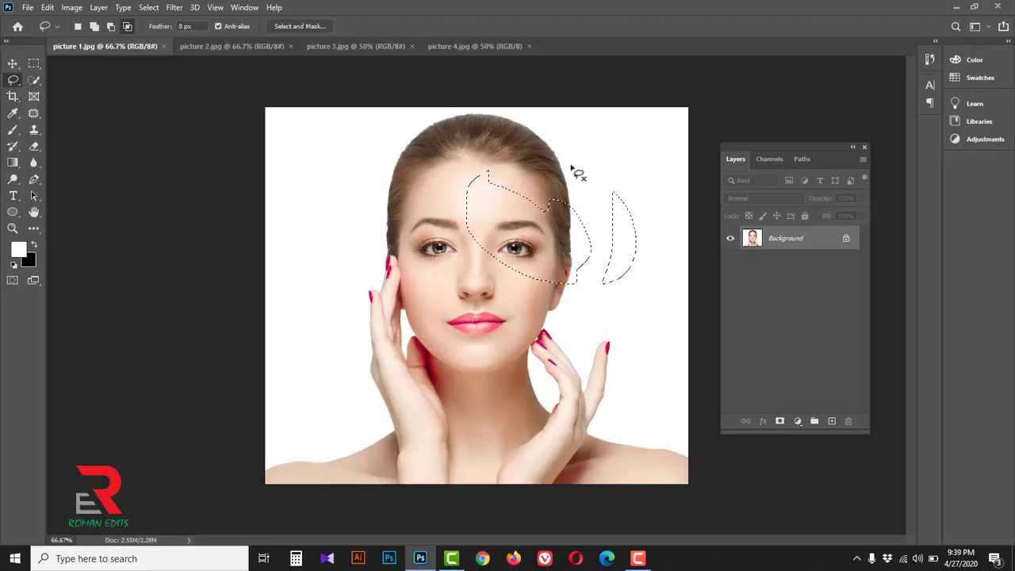
pyautogui.moveTo(520, 231); pyautogui.dragTo(517, 220)
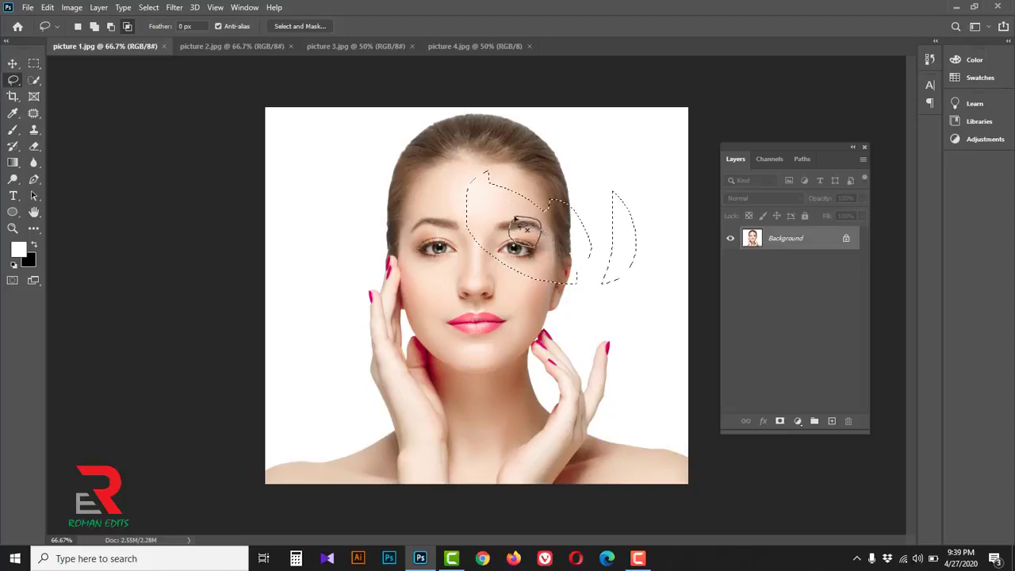
pyautogui.moveTo(519, 219); pyautogui.dragTo(515, 223)
pyautogui.rightClick(537, 231)
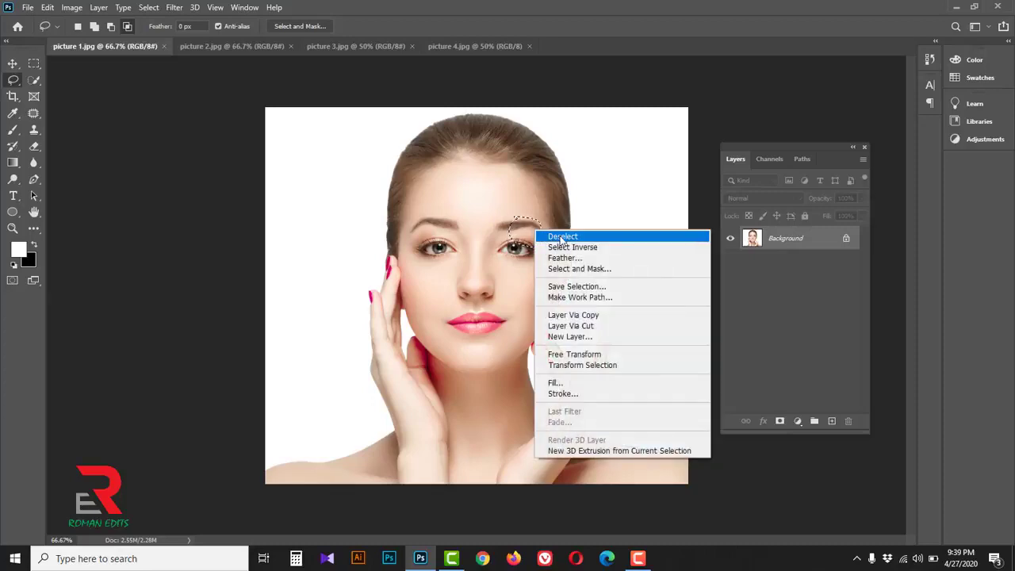
pyautogui.click(562, 237)
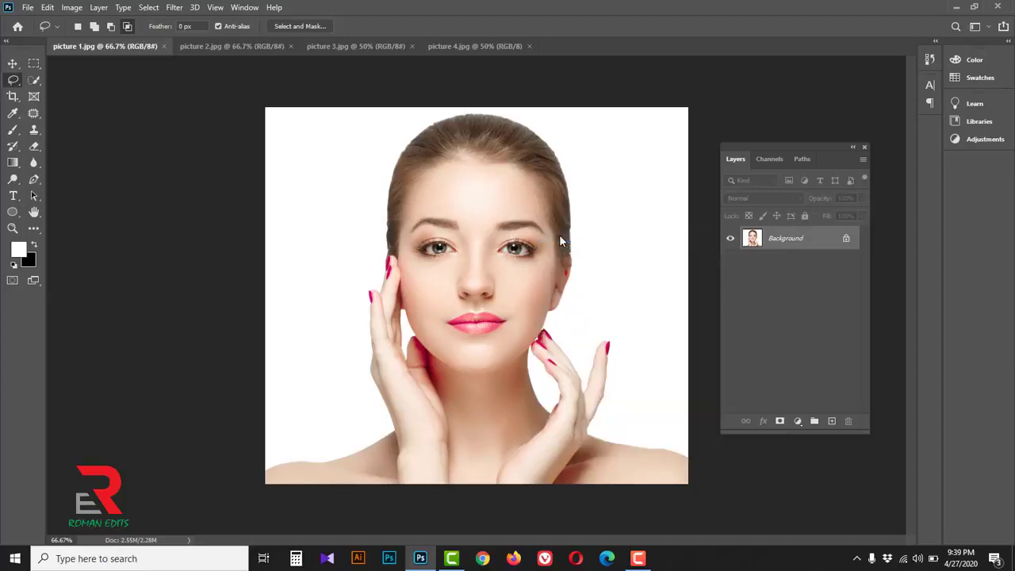
# Trace a freehand Lasso outline around the woman's shoulders, hand, hair and head.
pyautogui.rightClick(13, 80)
pyautogui.click(72, 82)
pyautogui.moveTo(268, 471)
pyautogui.mouseDown()
pyautogui.moveTo(336, 459)
pyautogui.moveTo(388, 412)
pyautogui.mouseUp()
pyautogui.moveTo(370, 371); pyautogui.dragTo(389, 207)
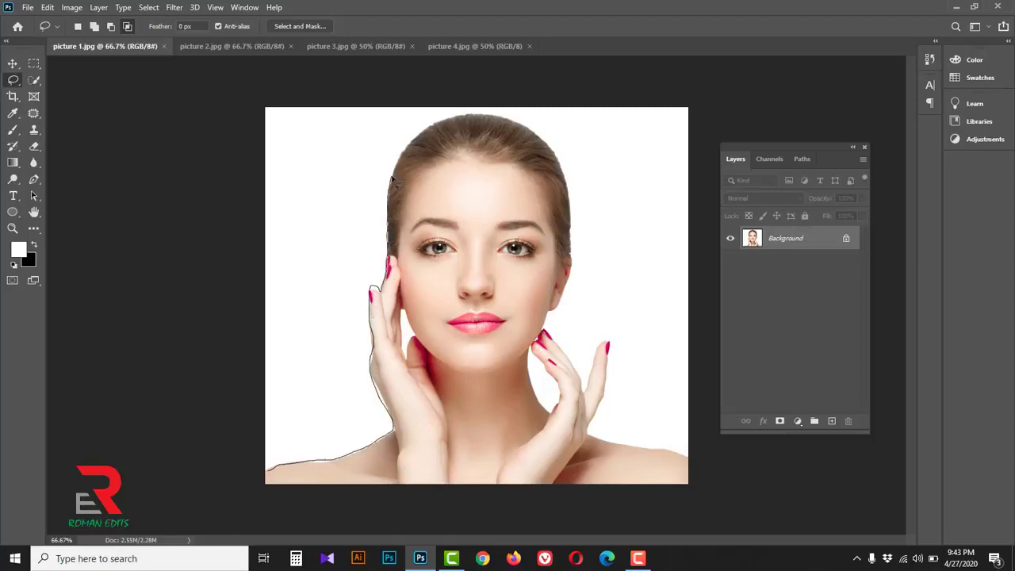
pyautogui.moveTo(505, 121)
pyautogui.mouseDown()
pyautogui.moveTo(573, 199)
pyautogui.moveTo(573, 281)
pyautogui.moveTo(548, 313)
pyautogui.moveTo(584, 390)
pyautogui.moveTo(608, 344)
pyautogui.moveTo(589, 431)
pyautogui.moveTo(623, 446)
pyautogui.moveTo(709, 431)
pyautogui.moveTo(615, 76)
pyautogui.moveTo(201, 453)
pyautogui.moveTo(269, 474)
pyautogui.mouseUp()
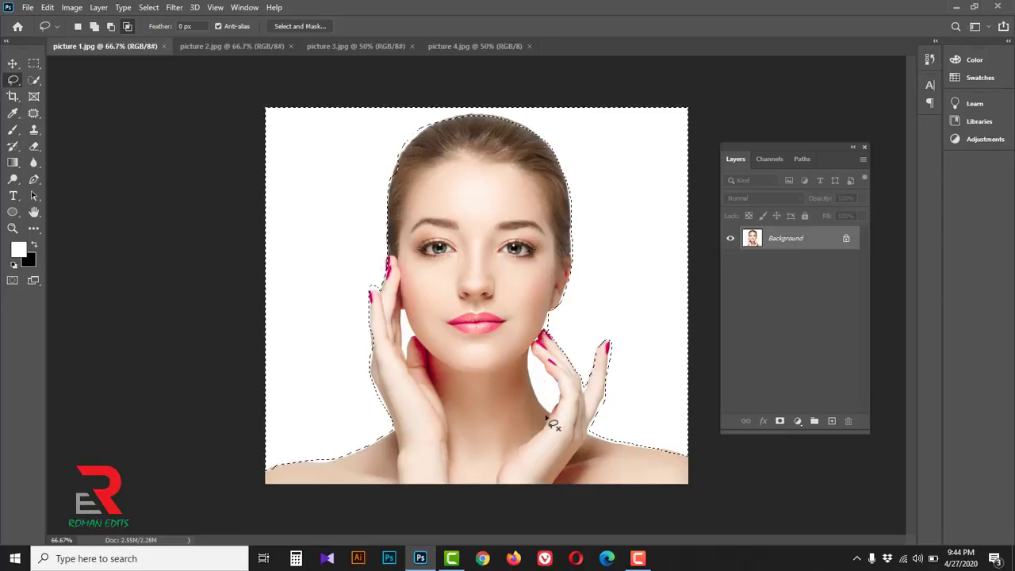
# Zoom in to trace the neck edge and close the selection around the left hand.
pyautogui.scroll(1, 545, 401)
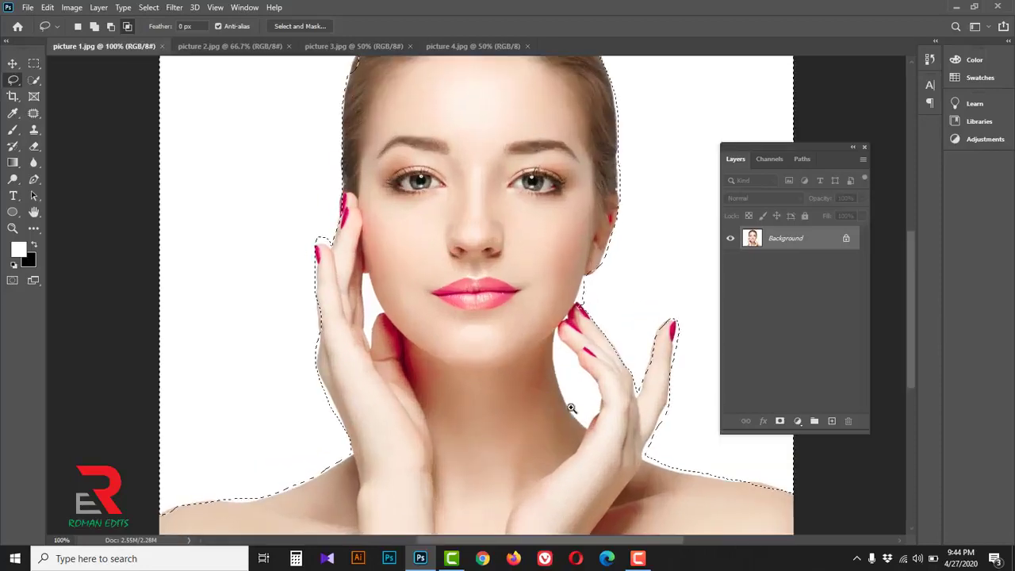
pyautogui.scroll(1, 585, 428)
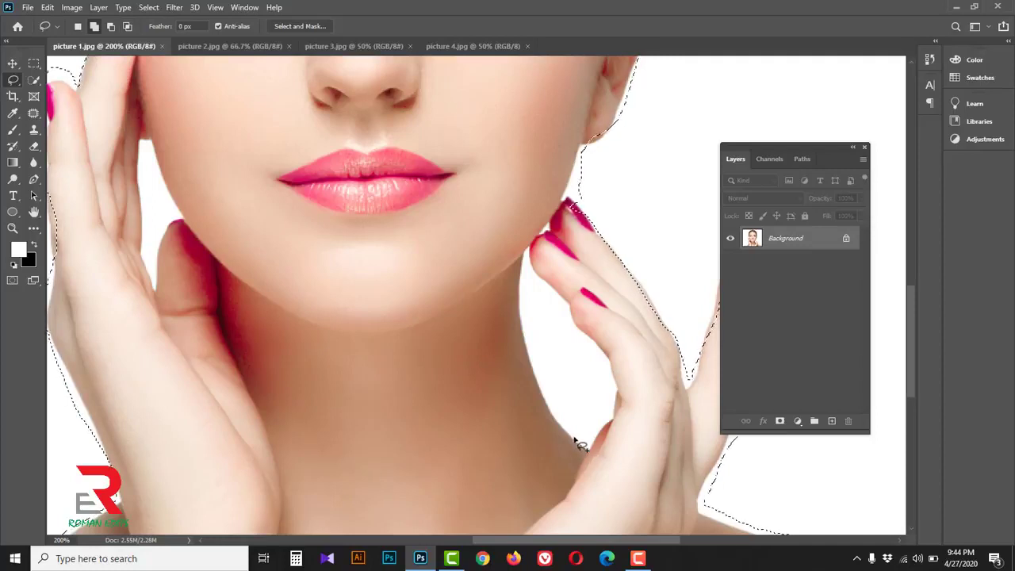
pyautogui.moveTo(588, 448)
pyautogui.mouseDown()
pyautogui.moveTo(531, 360)
pyautogui.moveTo(531, 257)
pyautogui.moveTo(615, 382)
pyautogui.moveTo(593, 453)
pyautogui.mouseUp()
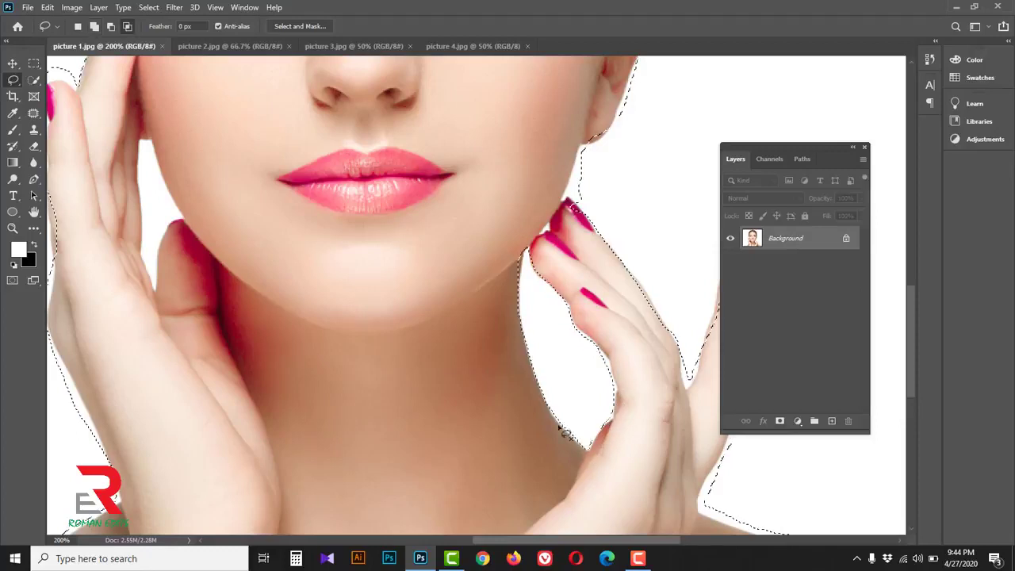
pyautogui.moveTo(210, 277)
pyautogui.mouseDown()
pyautogui.moveTo(385, 396)
pyautogui.moveTo(317, 373)
pyautogui.moveTo(313, 252)
pyautogui.moveTo(356, 332)
pyautogui.mouseUp()
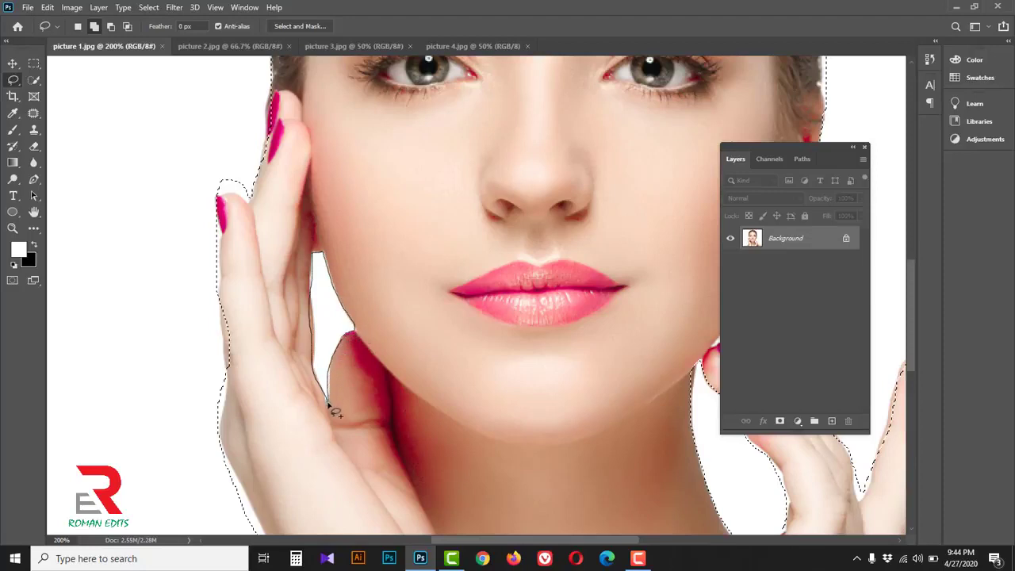
pyautogui.moveTo(356, 331); pyautogui.dragTo(329, 406)
pyautogui.scroll(-1, 325, 383)
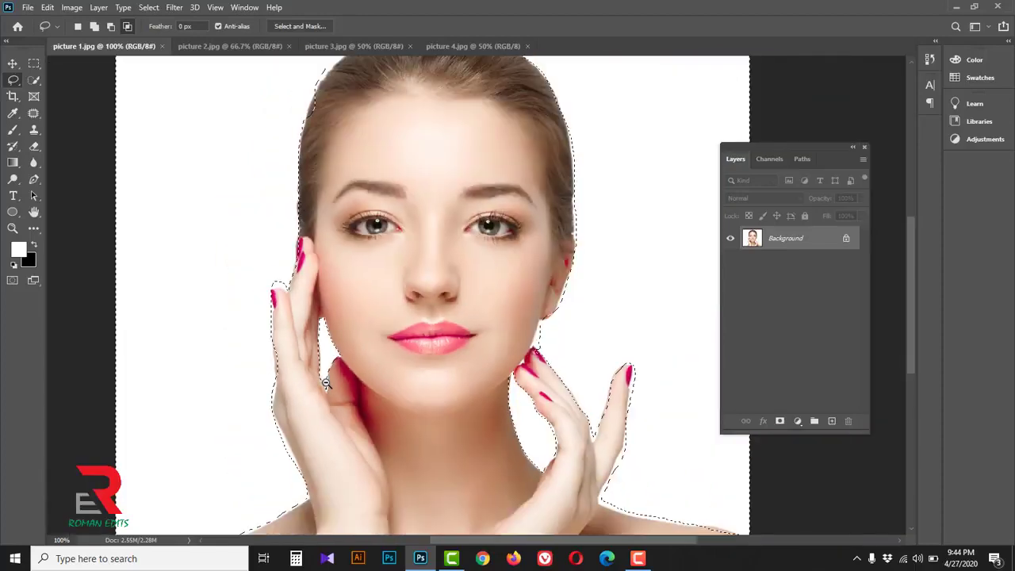
pyautogui.scroll(-1, 325, 384)
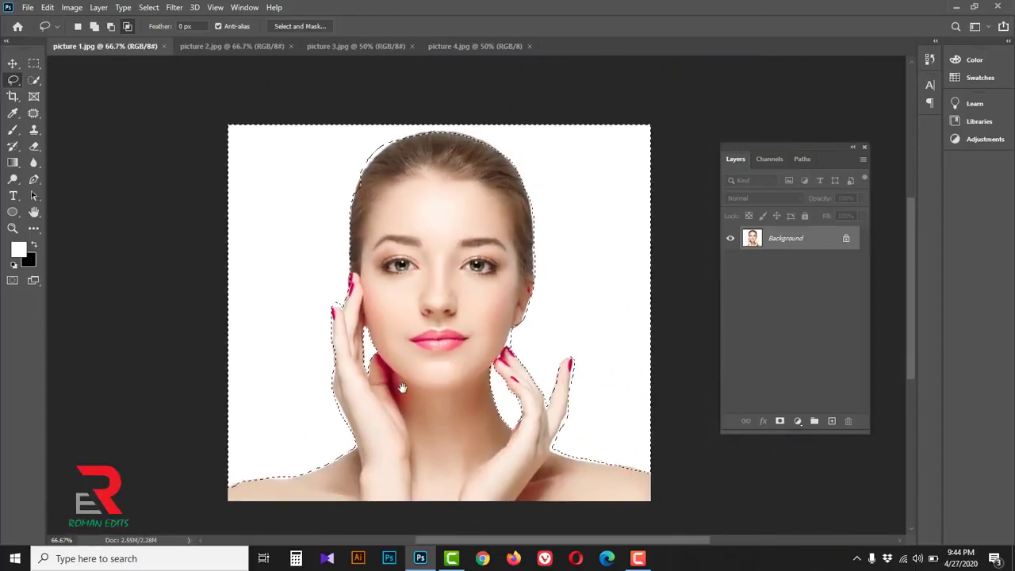
# Unlock the Background layer, delete the selected white background, and deselect.
pyautogui.click(846, 239)
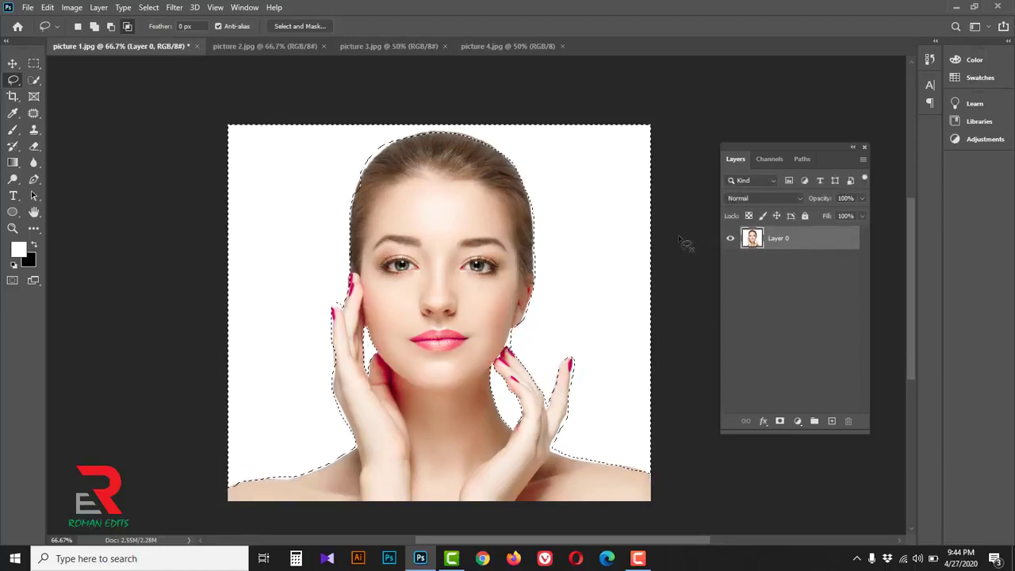
pyautogui.press('Delete')
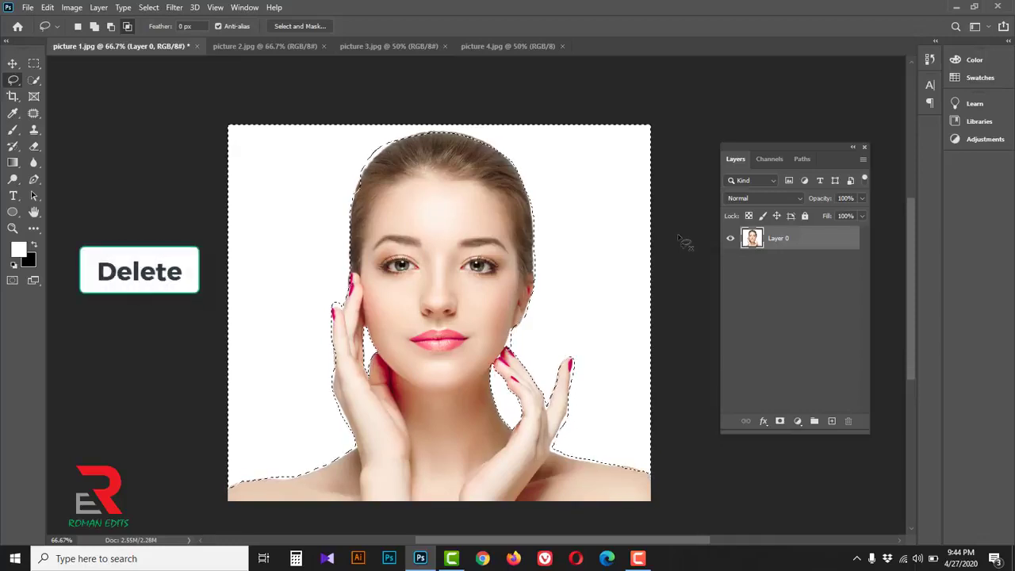
pyautogui.press('Delete')
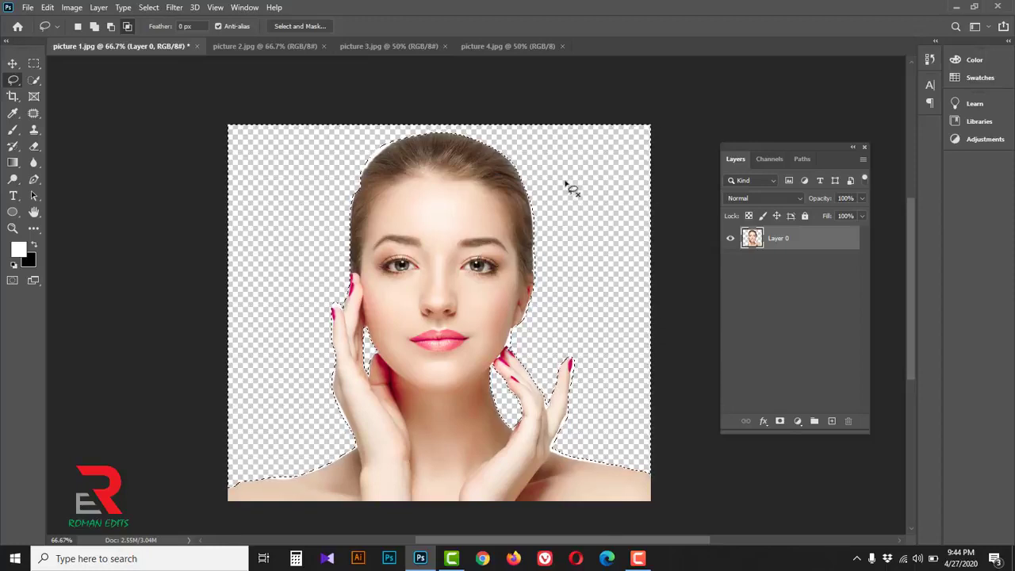
pyautogui.rightClick(566, 184)
pyautogui.click(589, 191)
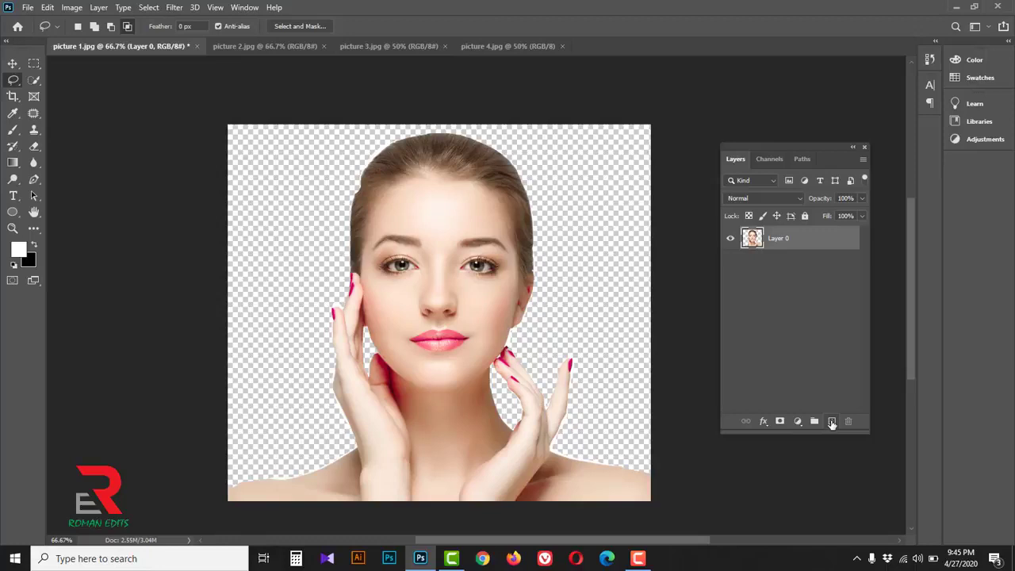
# Add a new empty layer and enter ff0303 red as the foreground colour.
pyautogui.click(831, 422)
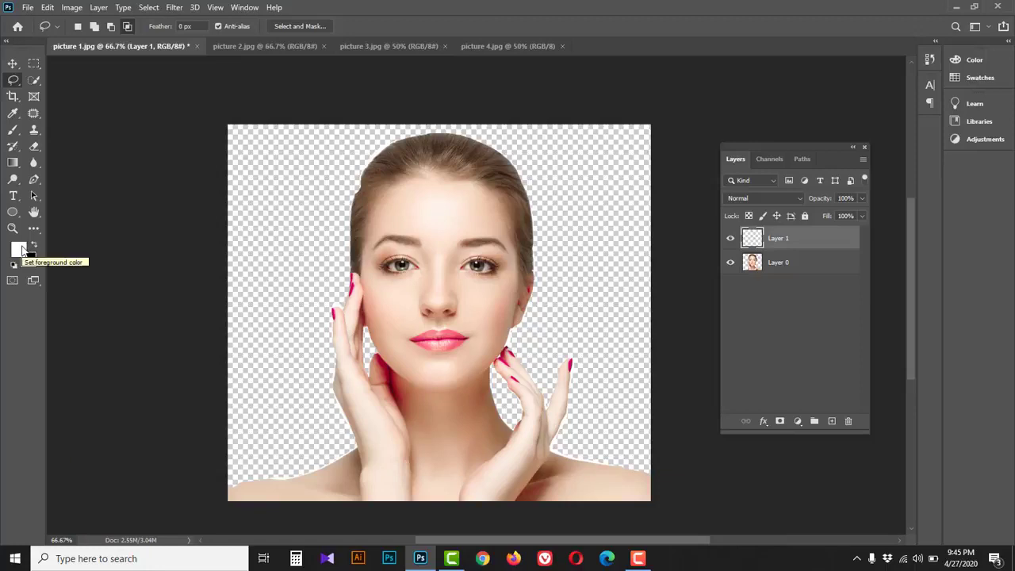
pyautogui.click(22, 251)
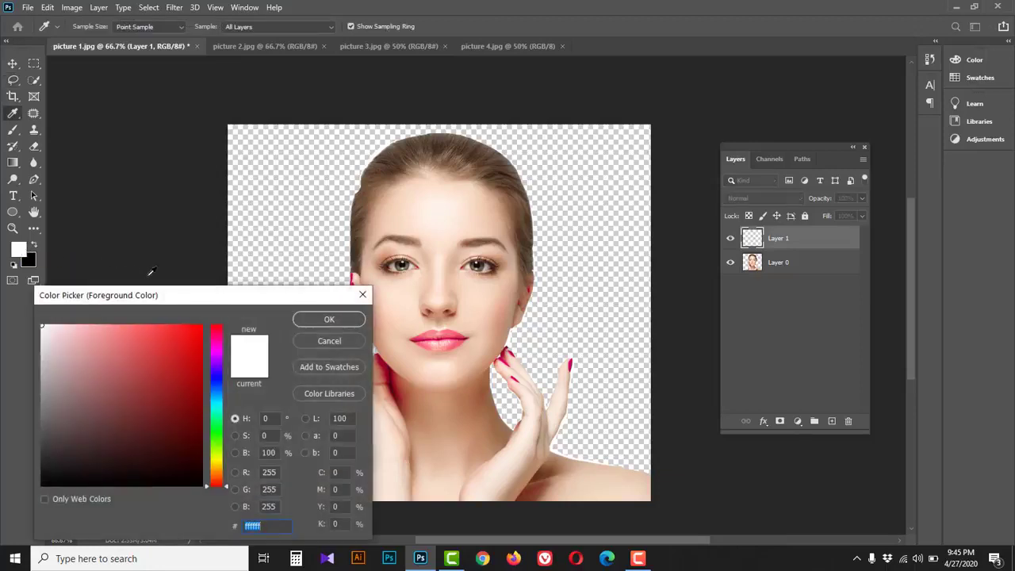
pyautogui.moveTo(167, 300); pyautogui.dragTo(200, 251)
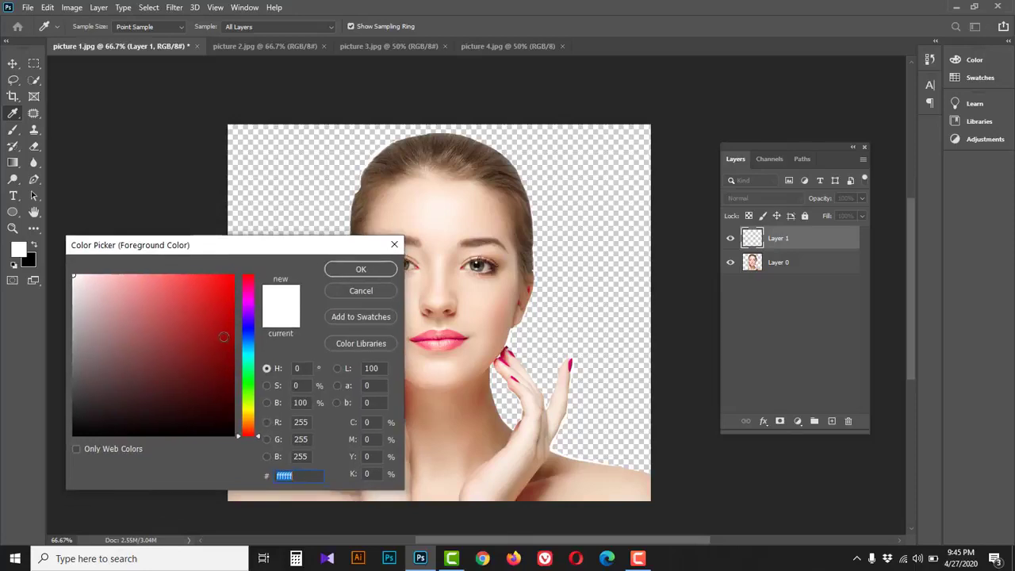
pyautogui.write('ff0303')
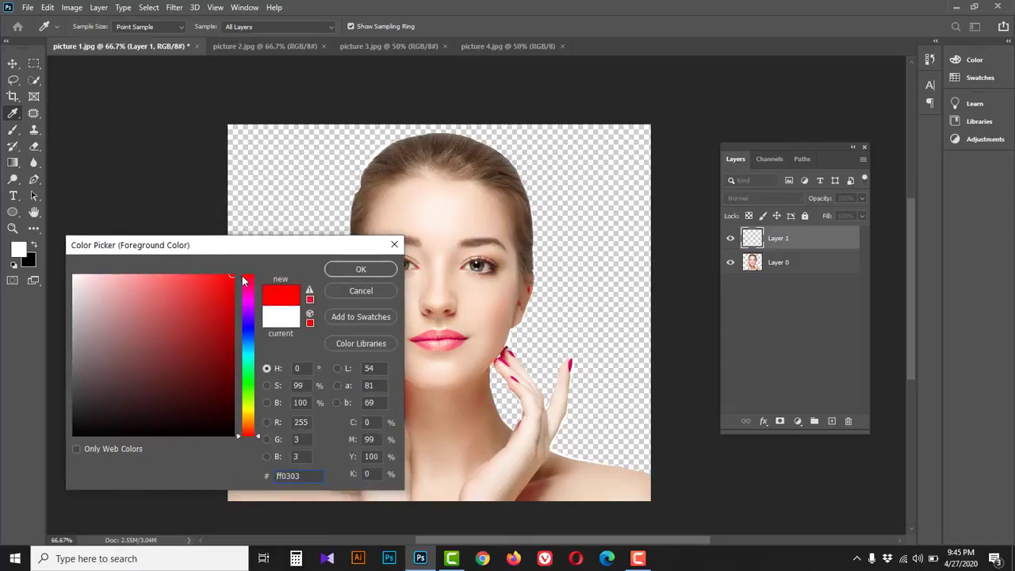
# Confirm red ff0303 and fill Layer 1 with it.
pyautogui.click(362, 271)
pyautogui.press('l')
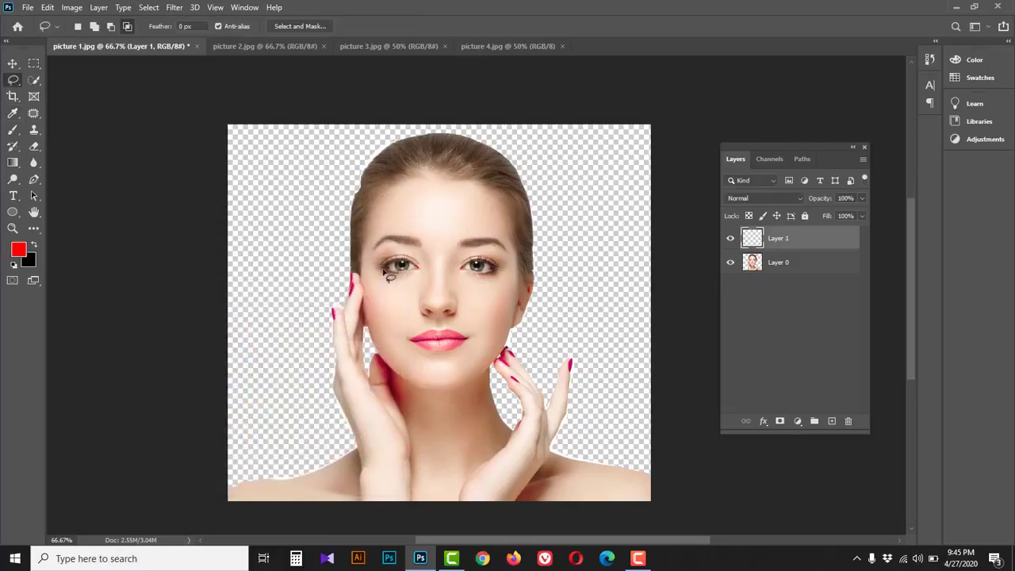
pyautogui.hotkey('alt', 'BackSpace')
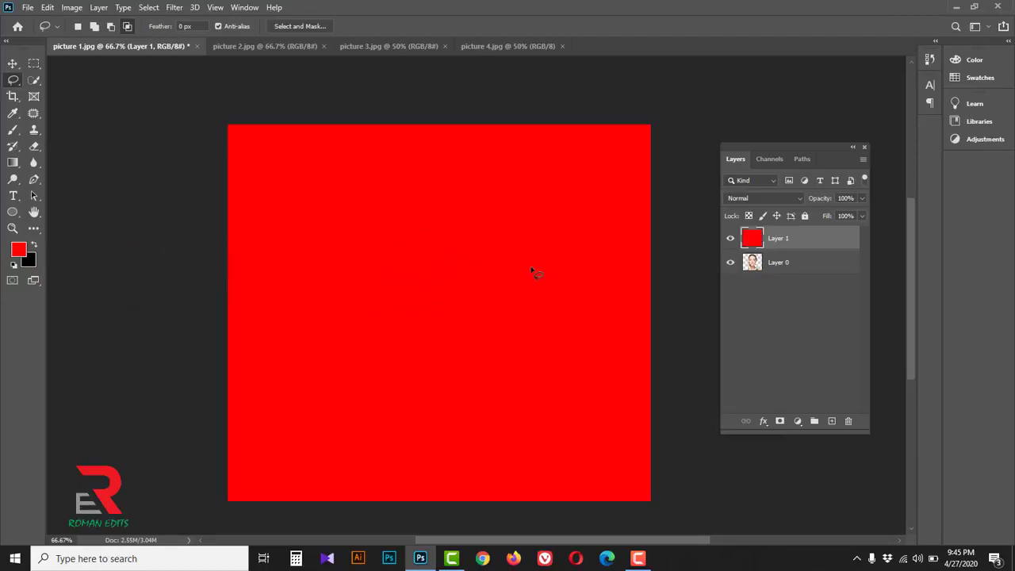
# Reorder the layers so the woman's Layer 0 sits above the red Layer 1.
pyautogui.click(795, 268)
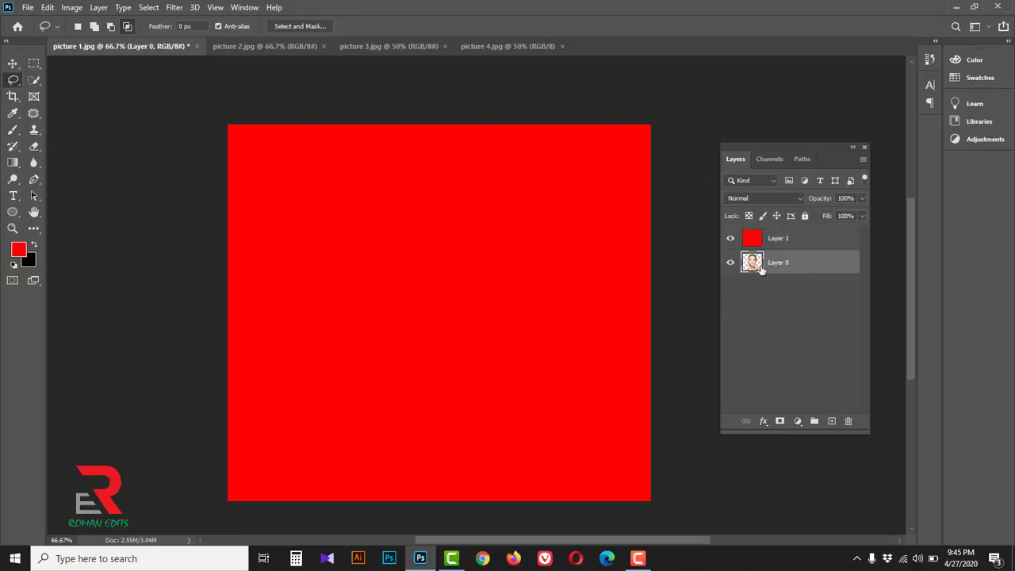
pyautogui.click(802, 239)
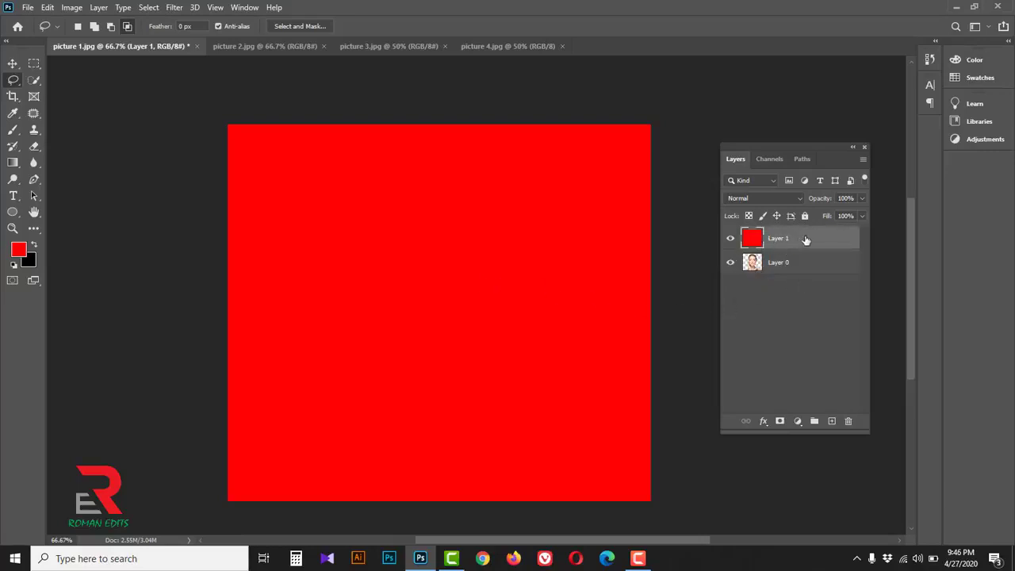
pyautogui.moveTo(809, 239); pyautogui.dragTo(809, 286)
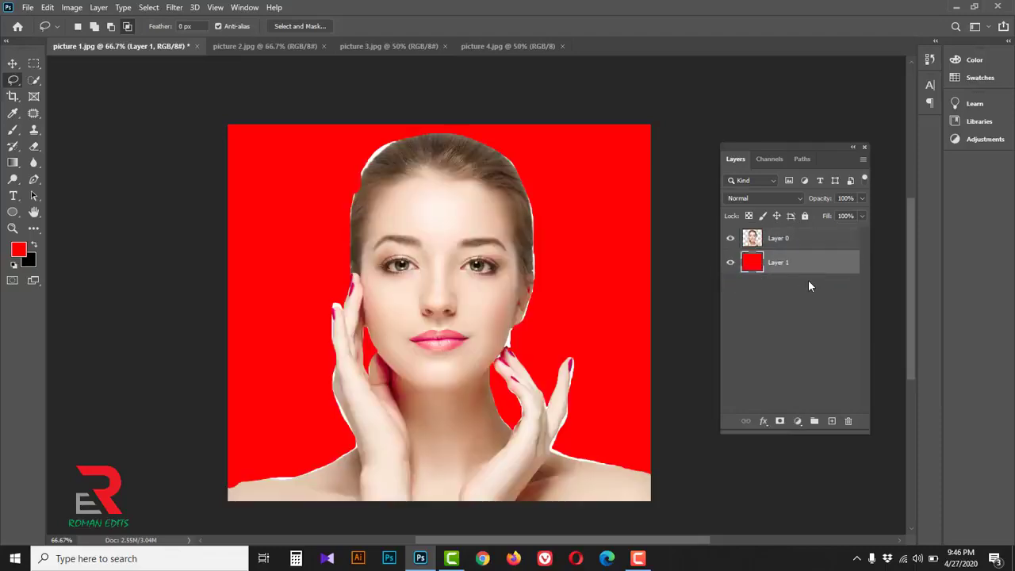
pyautogui.hotkey('ctrl', 'z')
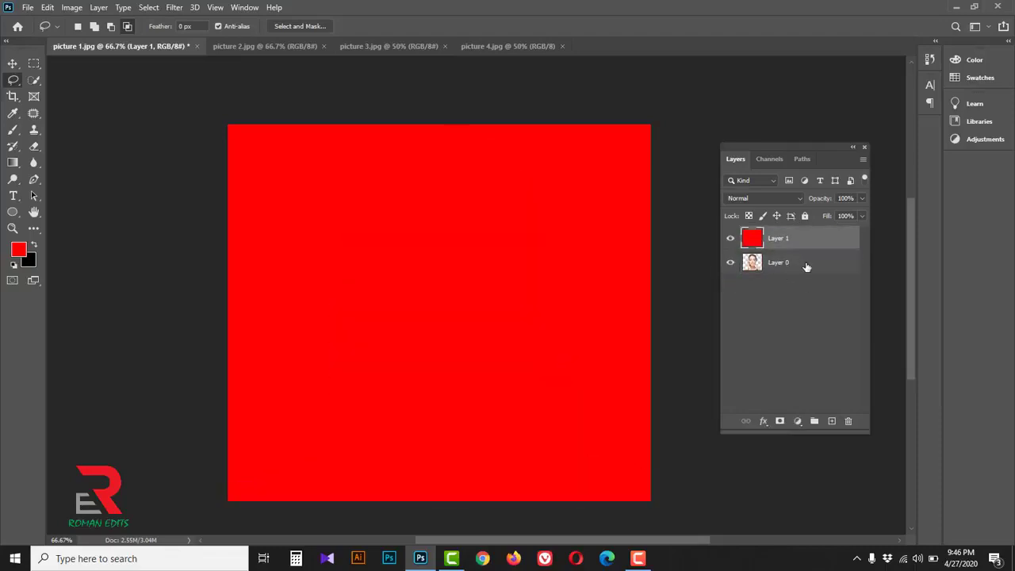
pyautogui.moveTo(807, 267); pyautogui.dragTo(809, 233)
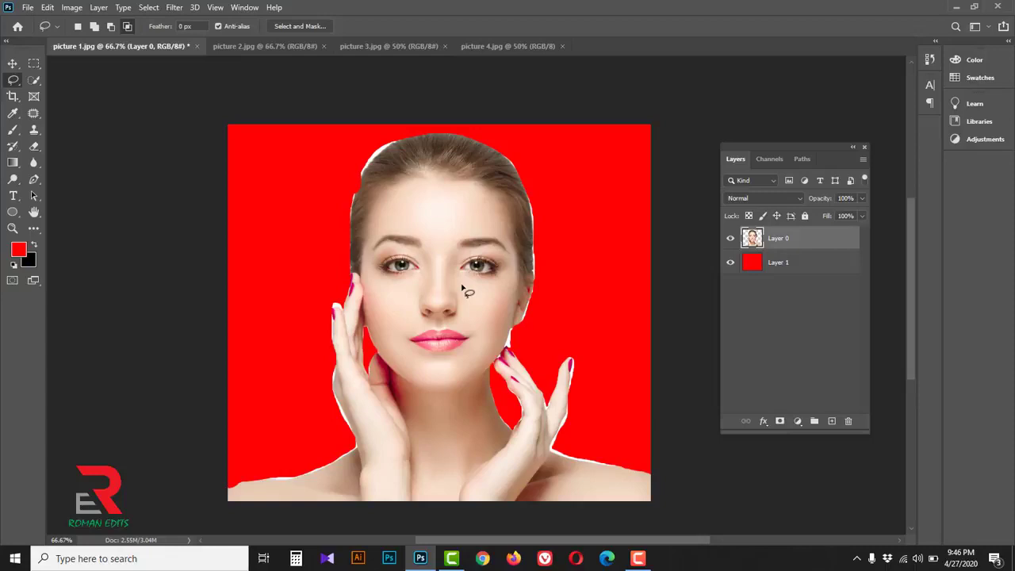
# Revert picture 1 to its original white background with no selection active.
pyautogui.rightClick(12, 83)
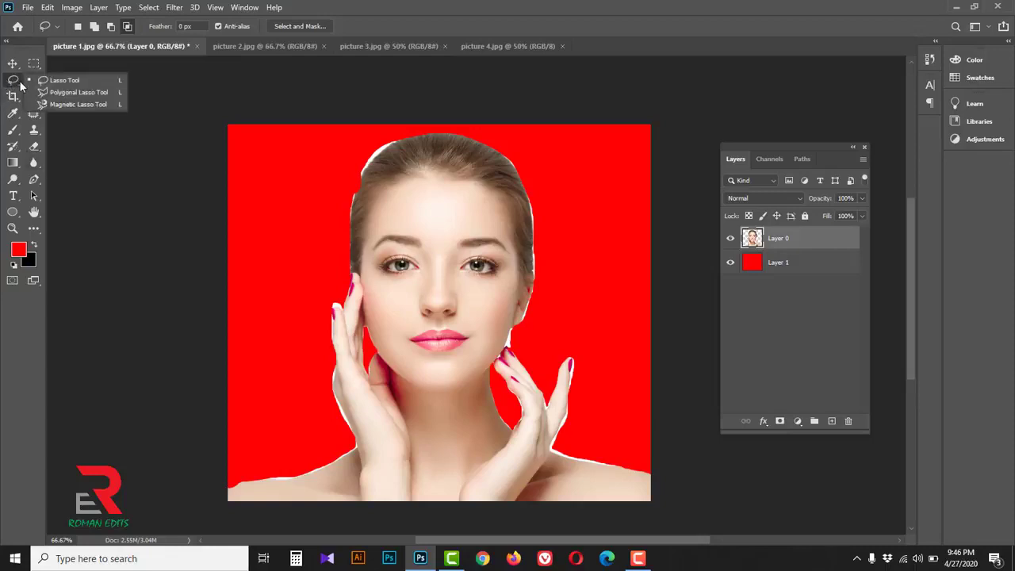
pyautogui.click(88, 104)
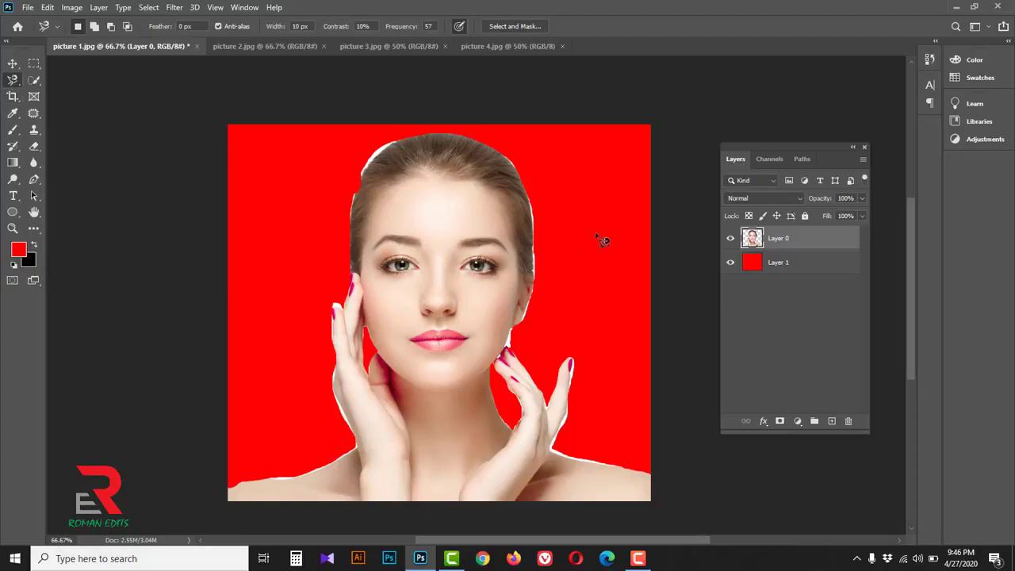
pyautogui.hotkey('ctrl', 'z')
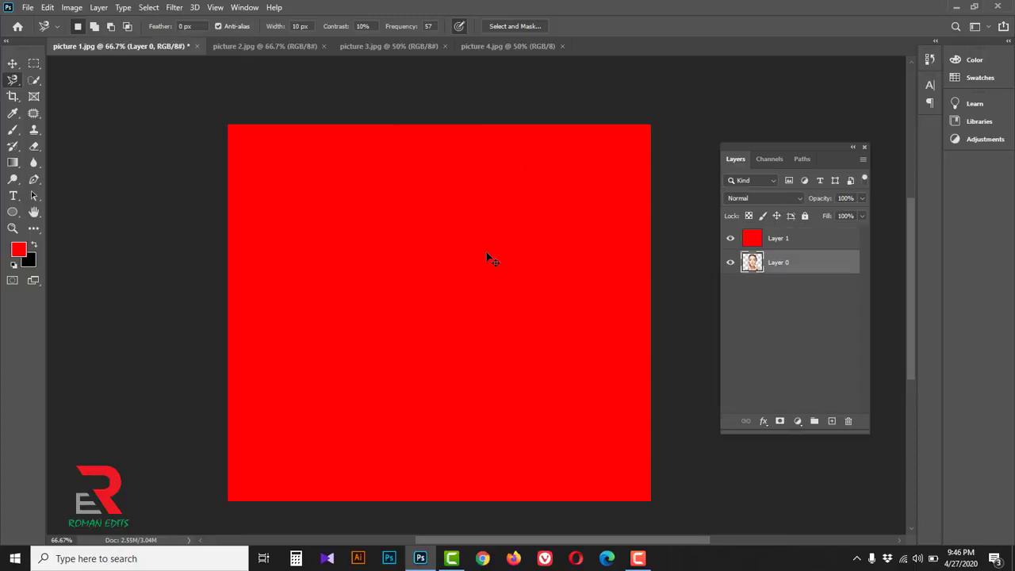
pyautogui.hotkey('ctrl', 'z')
pyautogui.hotkey('ctrl', 'z')
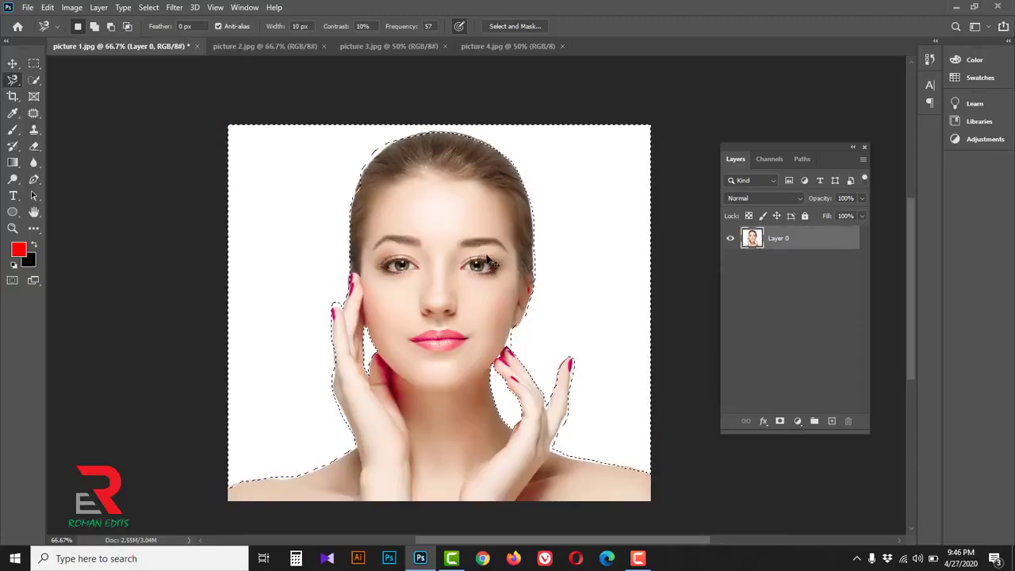
pyautogui.hotkey('ctrl', 'd')
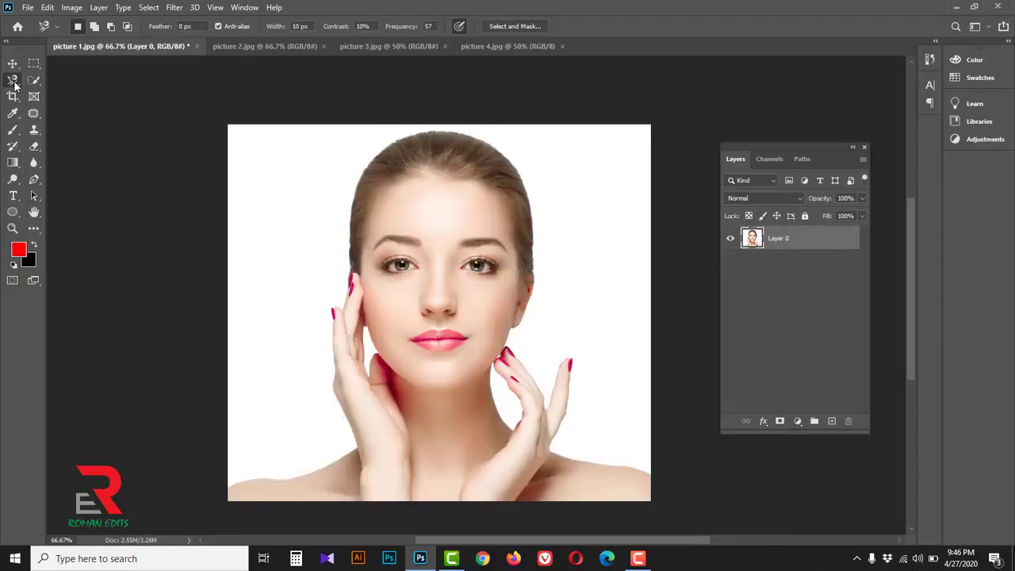
pyautogui.rightClick(15, 82)
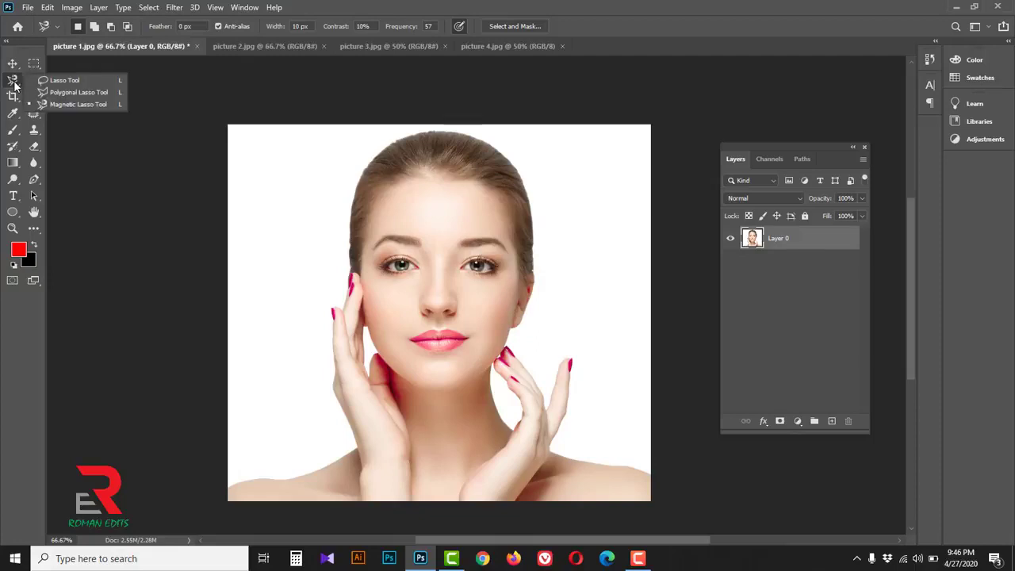
pyautogui.click(93, 94)
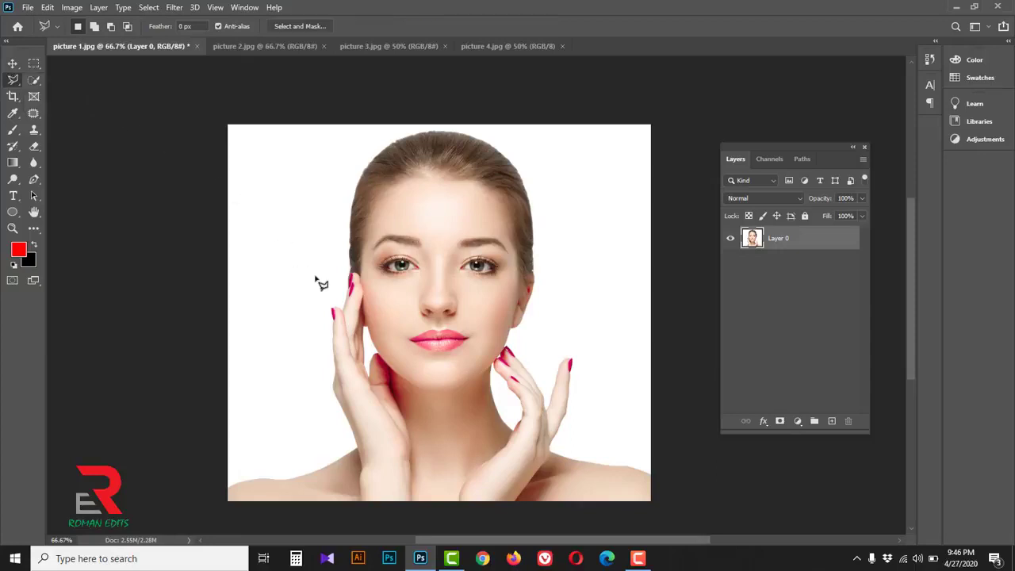
# In picture 2.jpg, trace a closed Magnetic Lasso selection around the hooded figure.
pyautogui.click(251, 48)
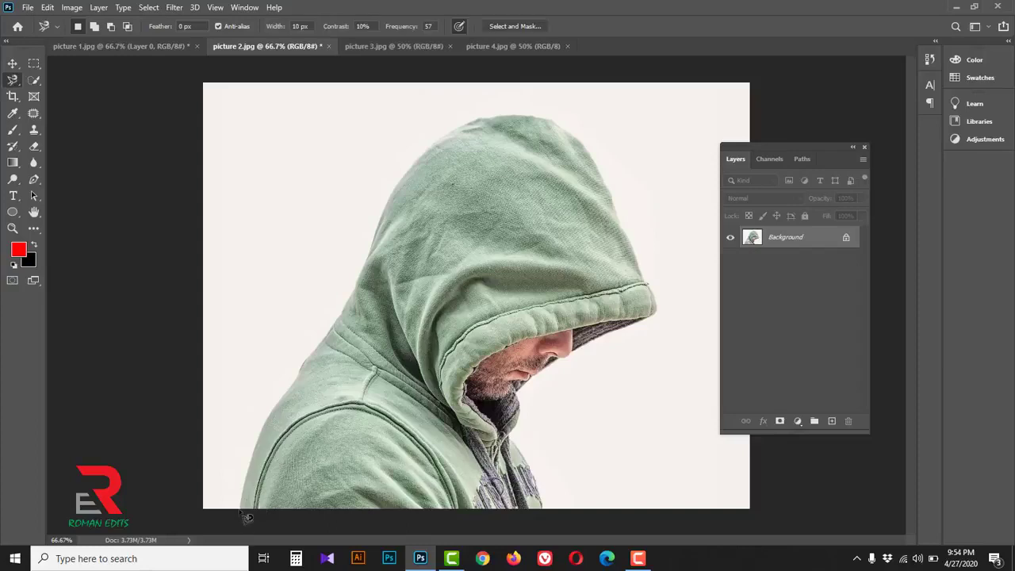
pyautogui.click(240, 508)
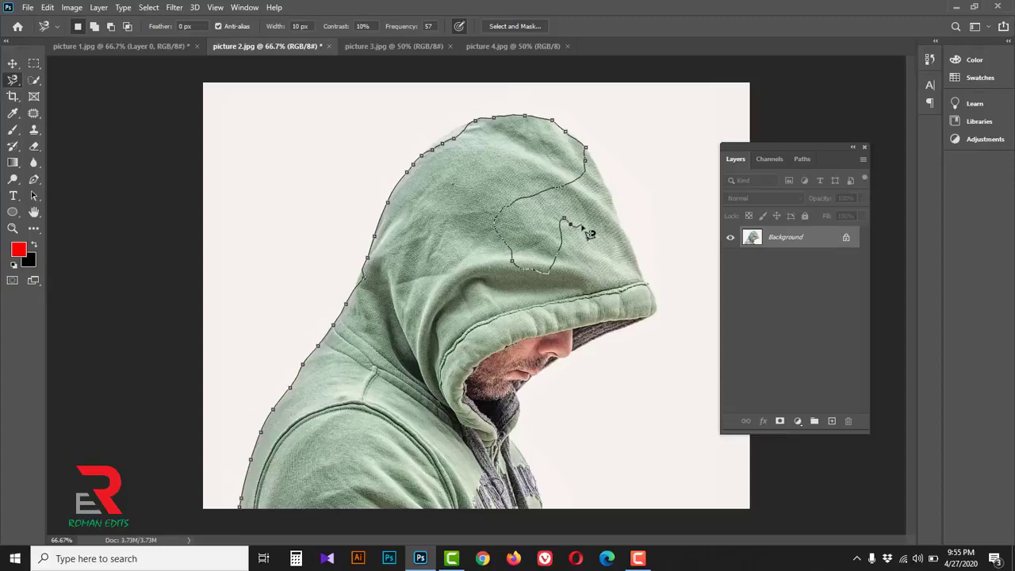
pyautogui.press('BackSpace')
pyautogui.press('BackSpace')
pyautogui.press('BackSpace')
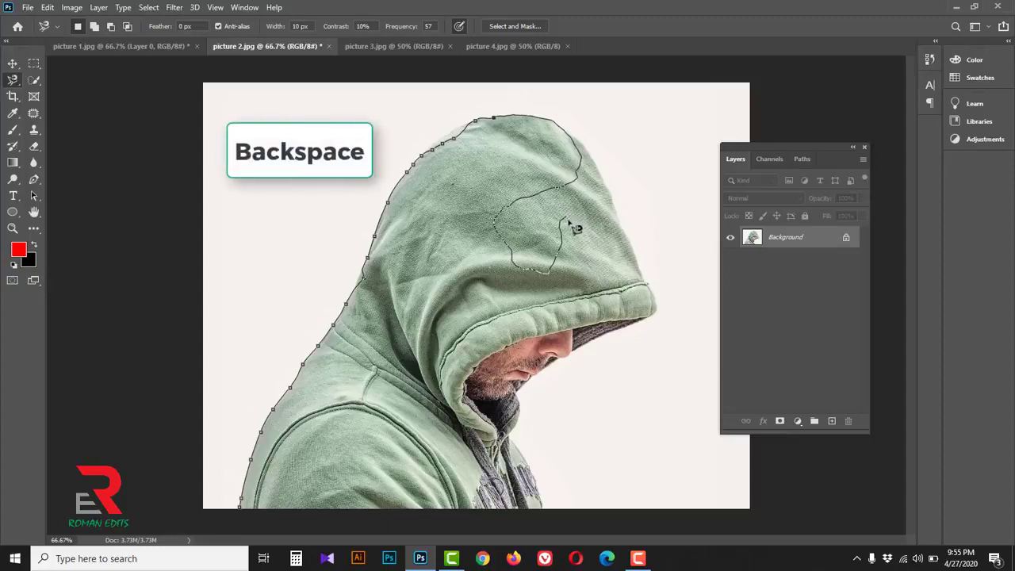
pyautogui.press('BackSpace')
pyautogui.press('BackSpace')
pyautogui.press('BackSpace')
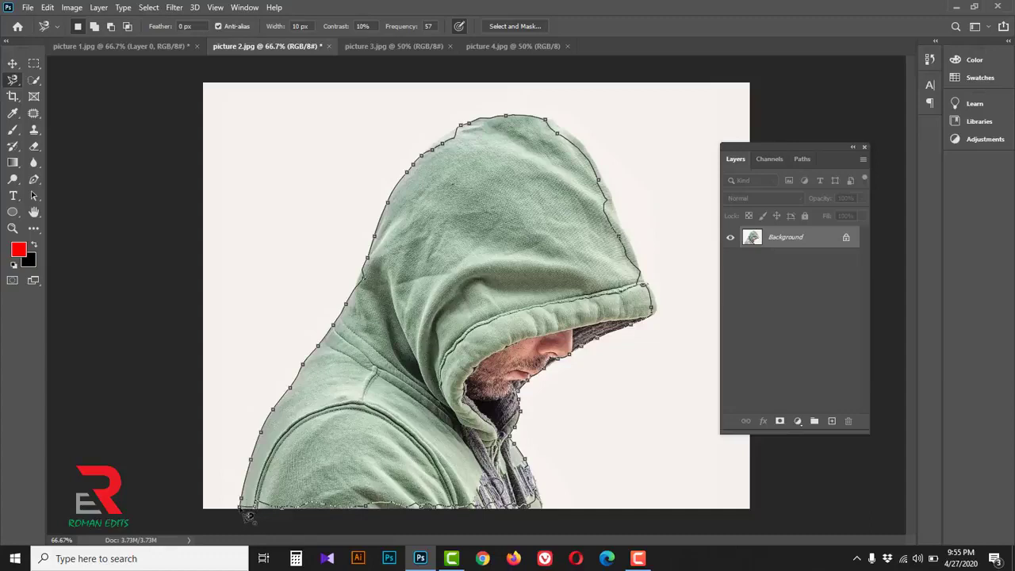
pyautogui.click(244, 512)
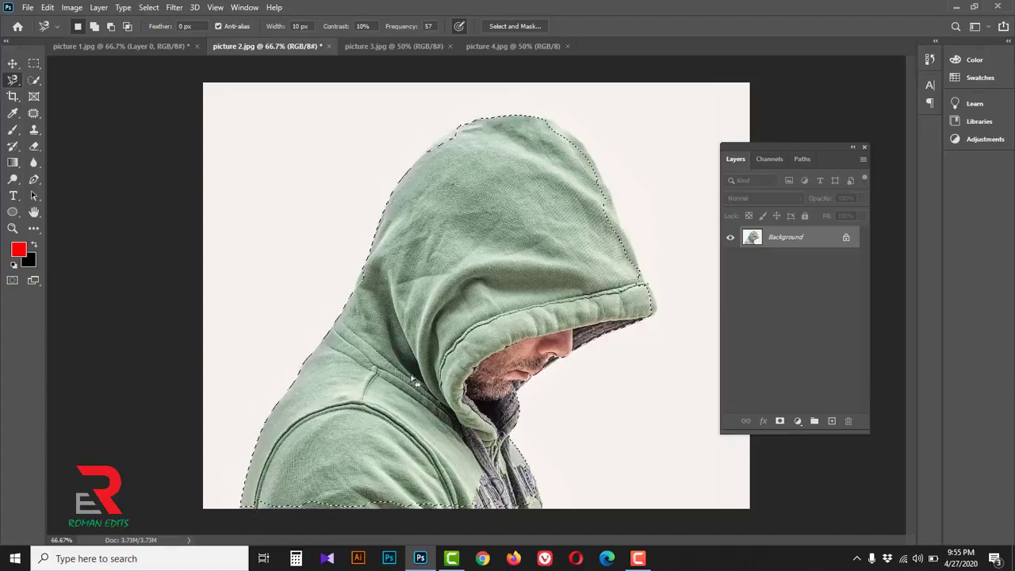
# Unlock picture 2's background layer, then undo an accidental delete of the figure.
pyautogui.click(845, 239)
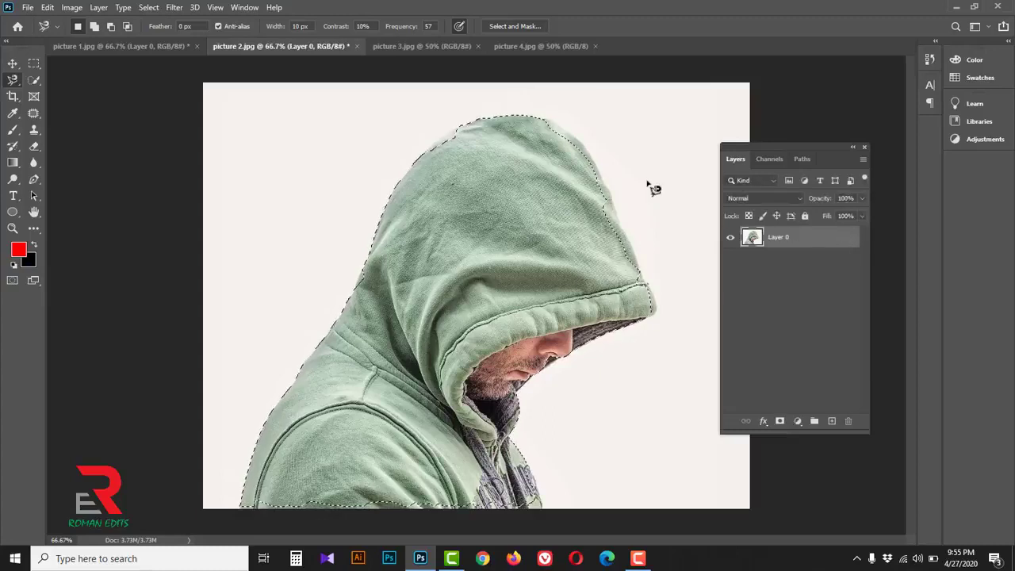
pyautogui.press('Delete')
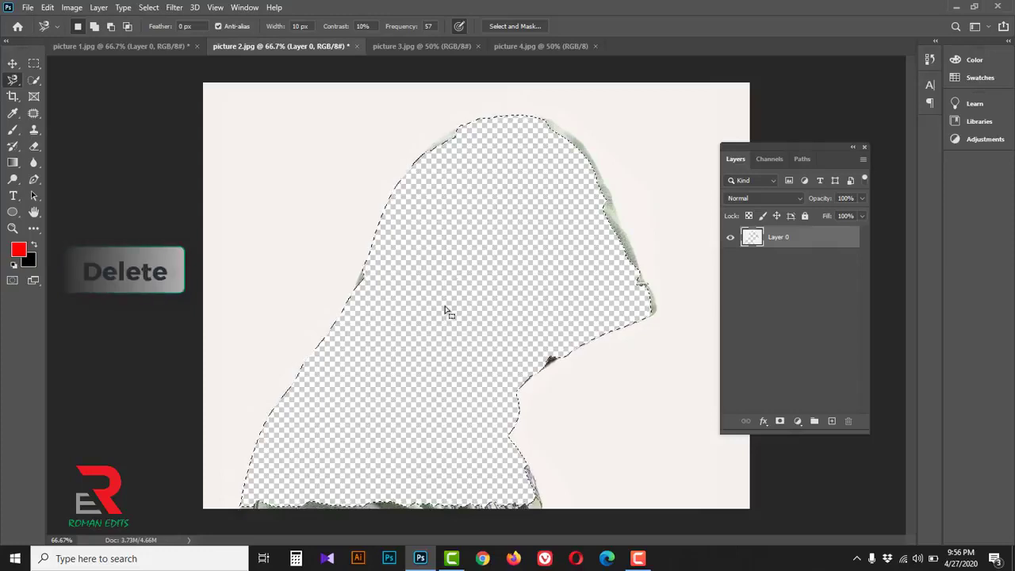
pyautogui.hotkey('ctrl', 'z')
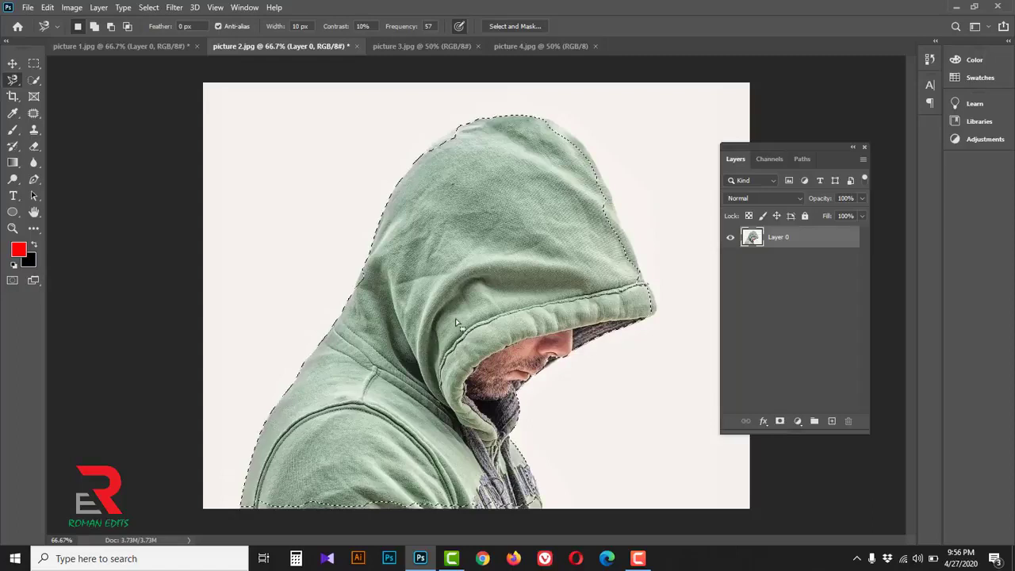
# Invert the selection, delete the background around the hooded man, and deselect.
pyautogui.rightClick(456, 192)
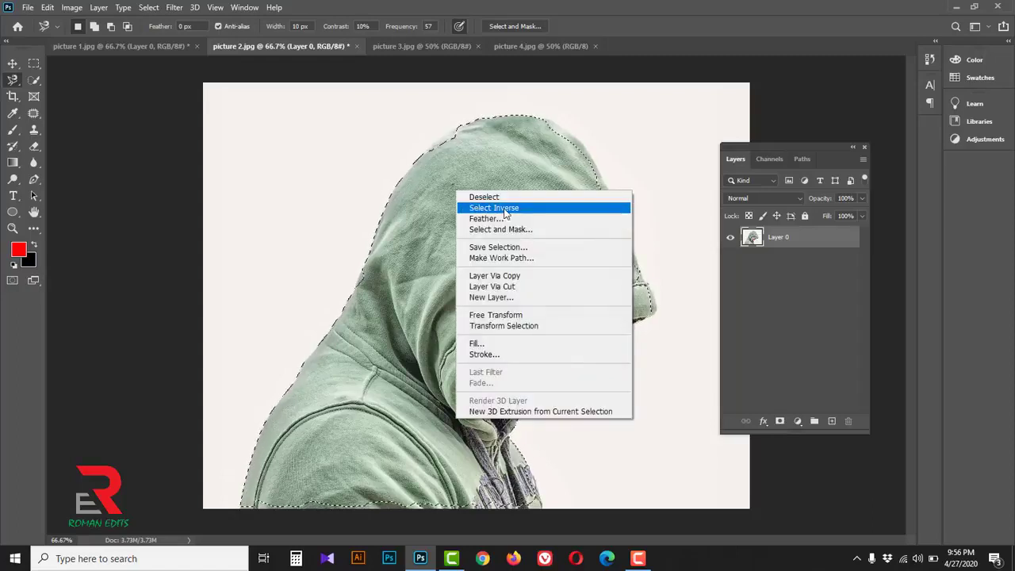
pyautogui.click(504, 209)
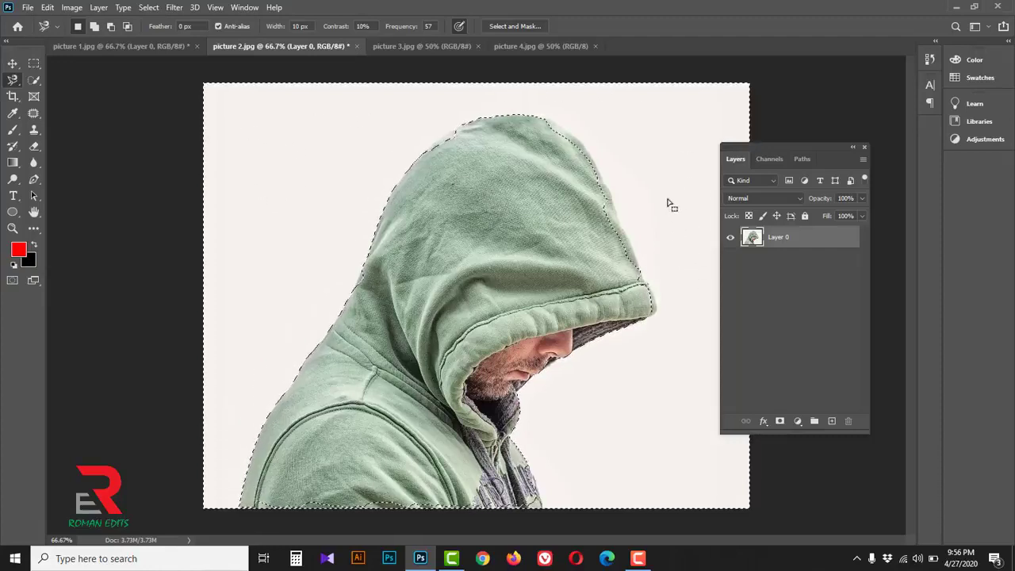
pyautogui.press('Delete')
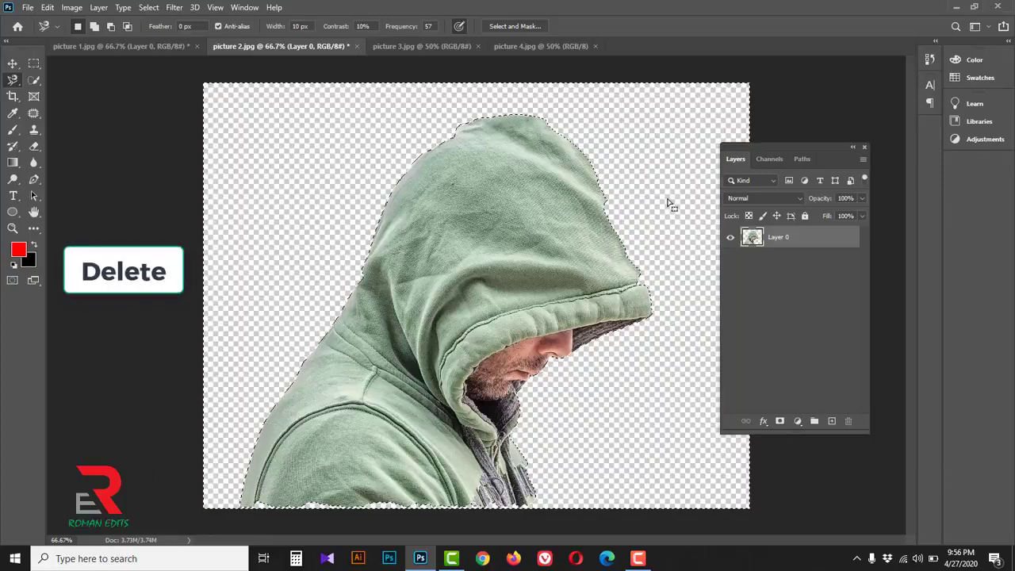
pyautogui.rightClick(501, 176)
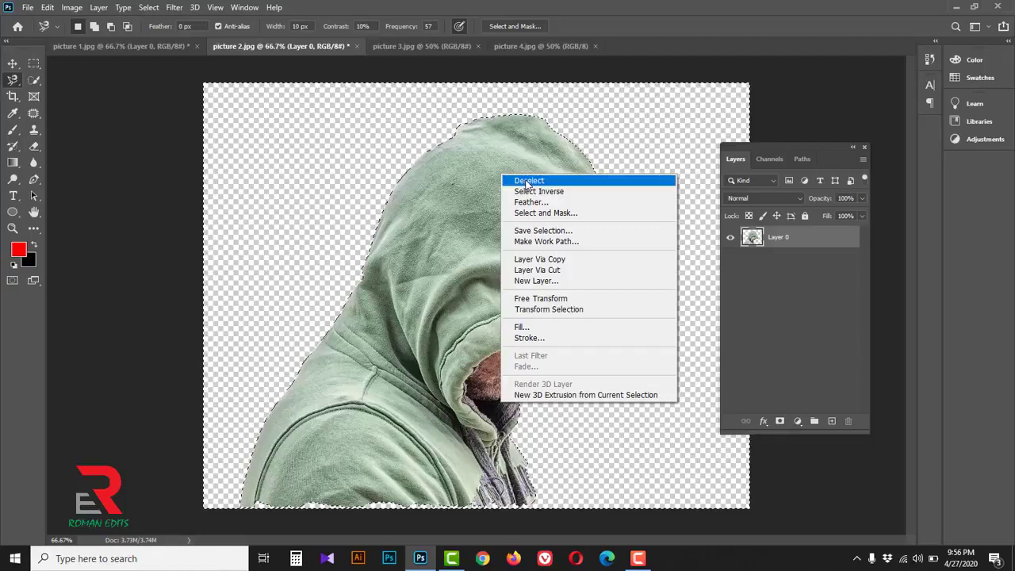
pyautogui.click(527, 182)
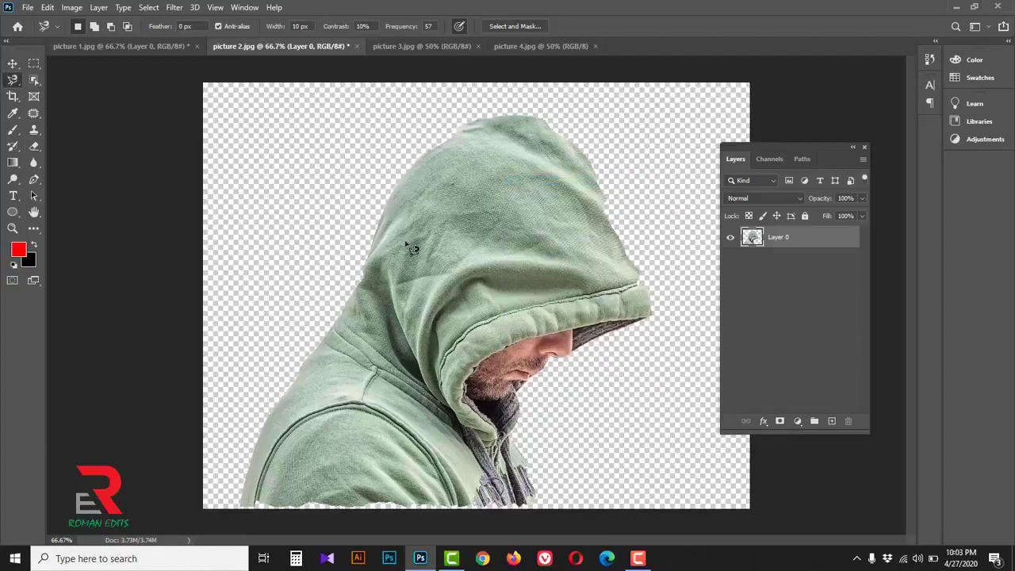
# Switch to picture 3.jpg and frame the woman with the Object Selection Tool.
pyautogui.click(392, 49)
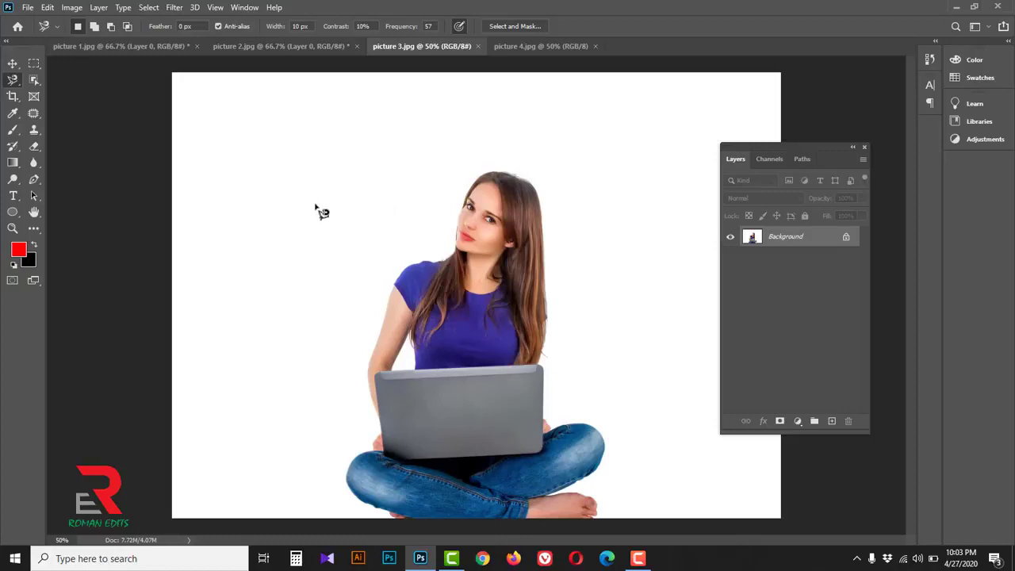
pyautogui.click(34, 81)
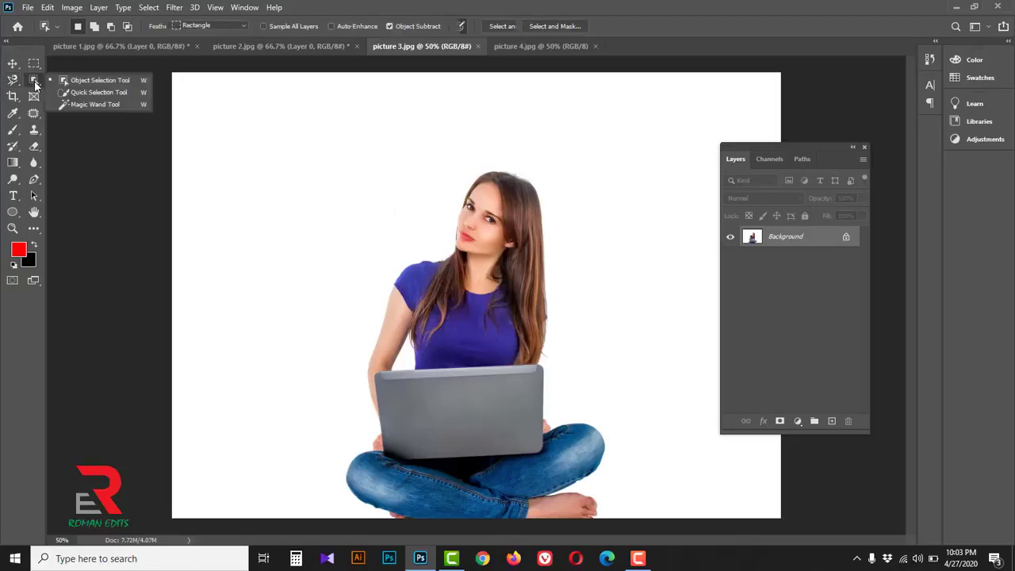
pyautogui.click(104, 82)
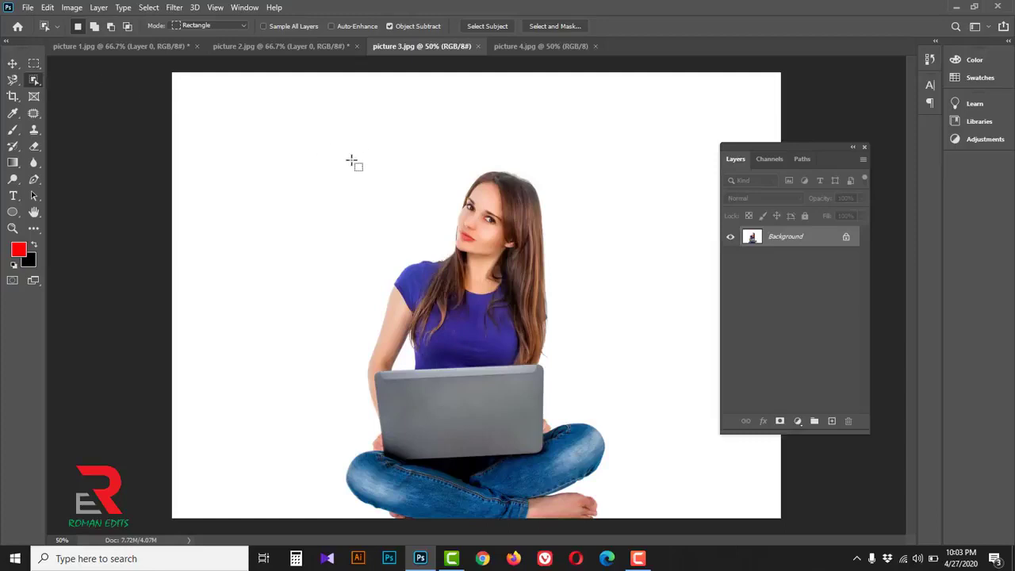
pyautogui.moveTo(336, 152); pyautogui.dragTo(618, 522)
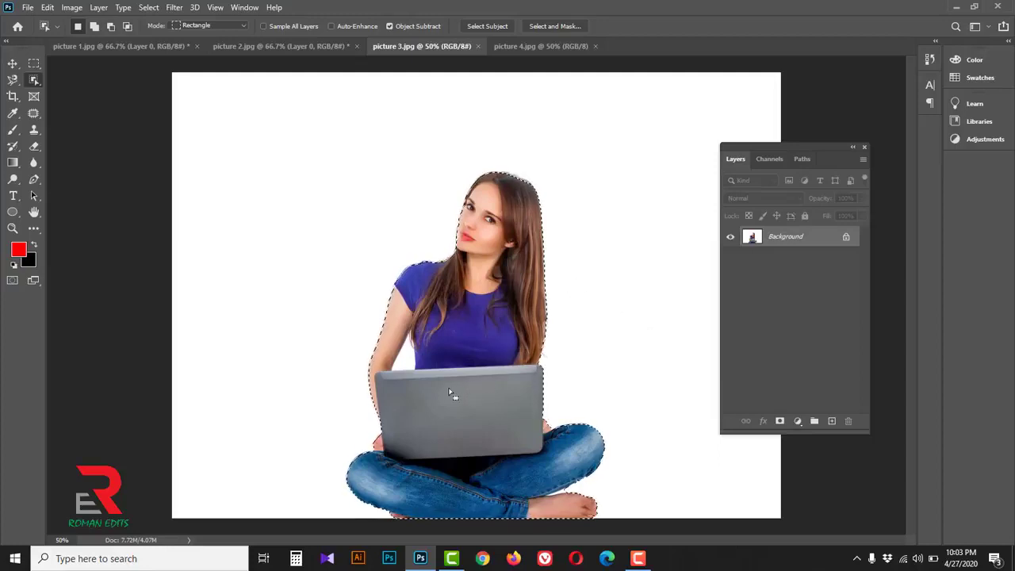
# Zoom in on the woman's foot and subtract the white gaps above it from the selection.
pyautogui.keyDown('ctrl'); pyautogui.click(472, 407); pyautogui.keyUp('ctrl')
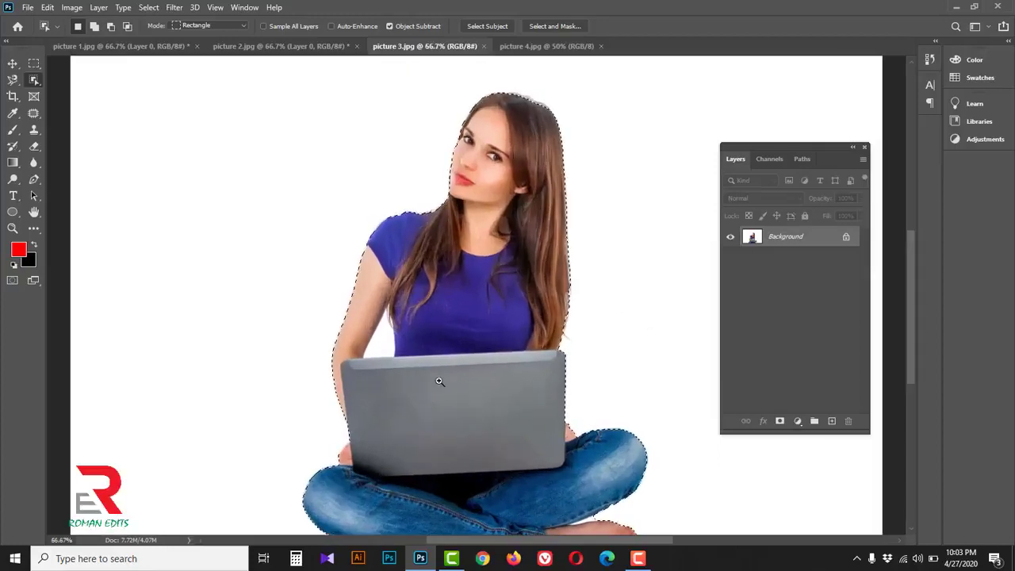
pyautogui.keyDown('ctrl'); pyautogui.click(472, 407); pyautogui.keyUp('ctrl')
pyautogui.moveTo(464, 412); pyautogui.dragTo(385, 303)
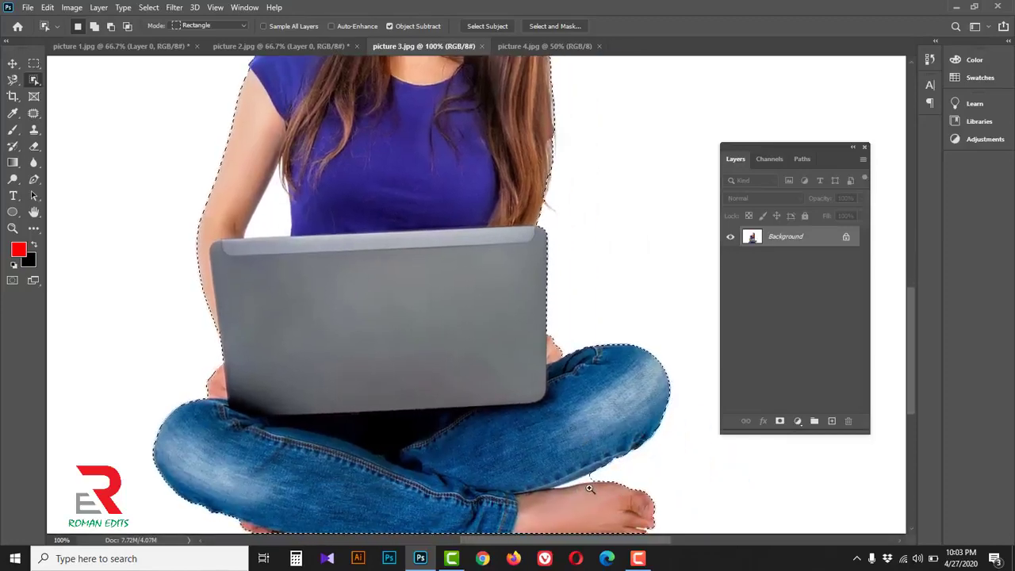
pyautogui.keyDown('ctrl'); pyautogui.click(614, 489); pyautogui.keyUp('ctrl')
pyautogui.moveTo(594, 481); pyautogui.dragTo(491, 430)
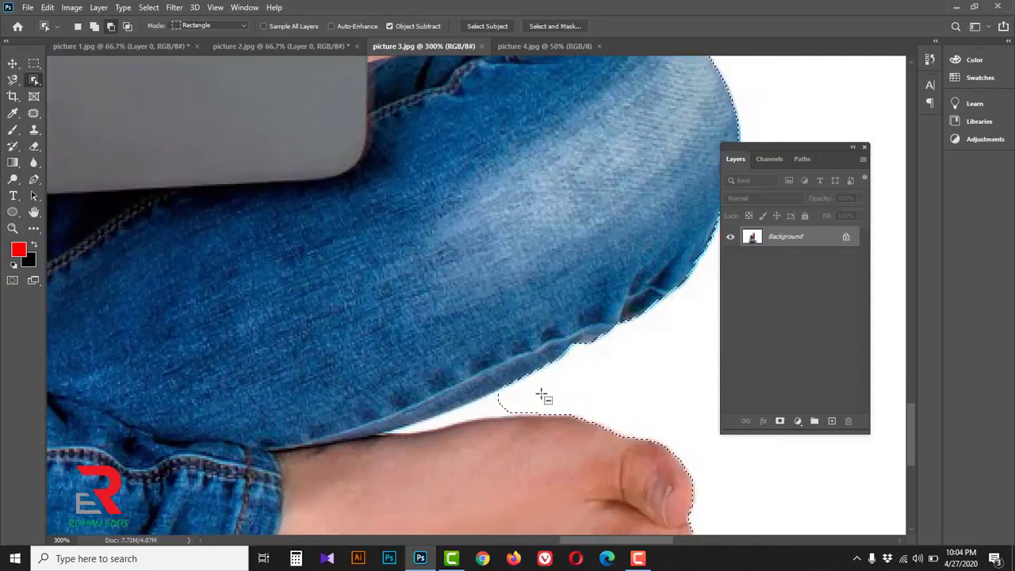
pyautogui.moveTo(542, 392)
pyautogui.mouseDown()
pyautogui.moveTo(402, 454)
pyautogui.moveTo(381, 445)
pyautogui.mouseUp()
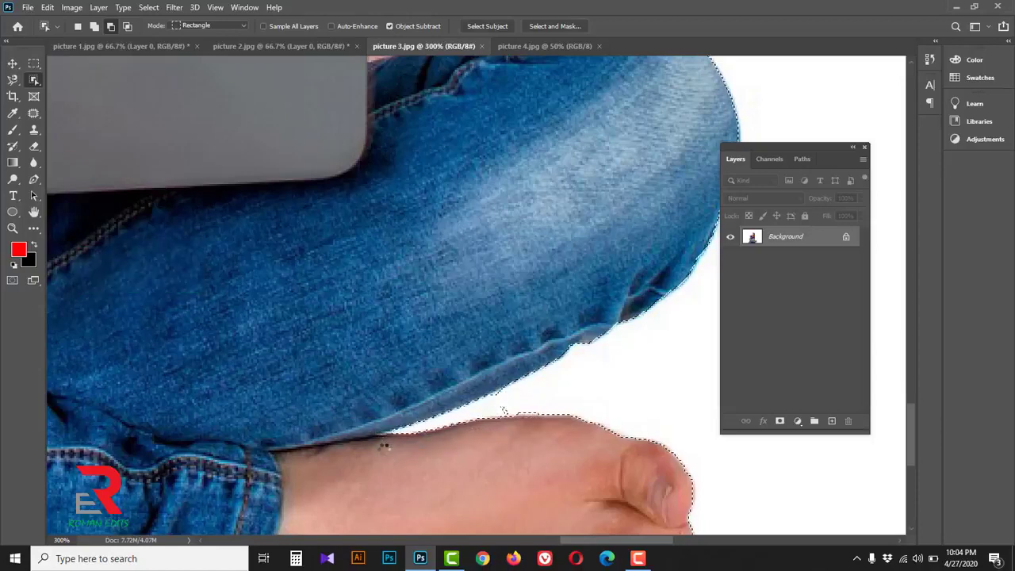
pyautogui.moveTo(508, 407); pyautogui.dragTo(475, 433)
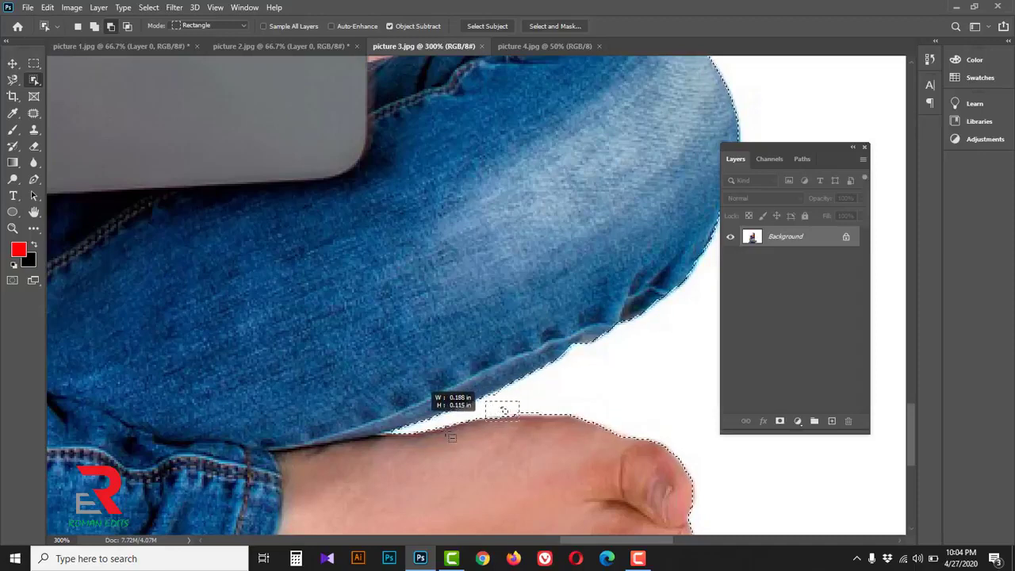
pyautogui.moveTo(449, 437); pyautogui.dragTo(452, 435)
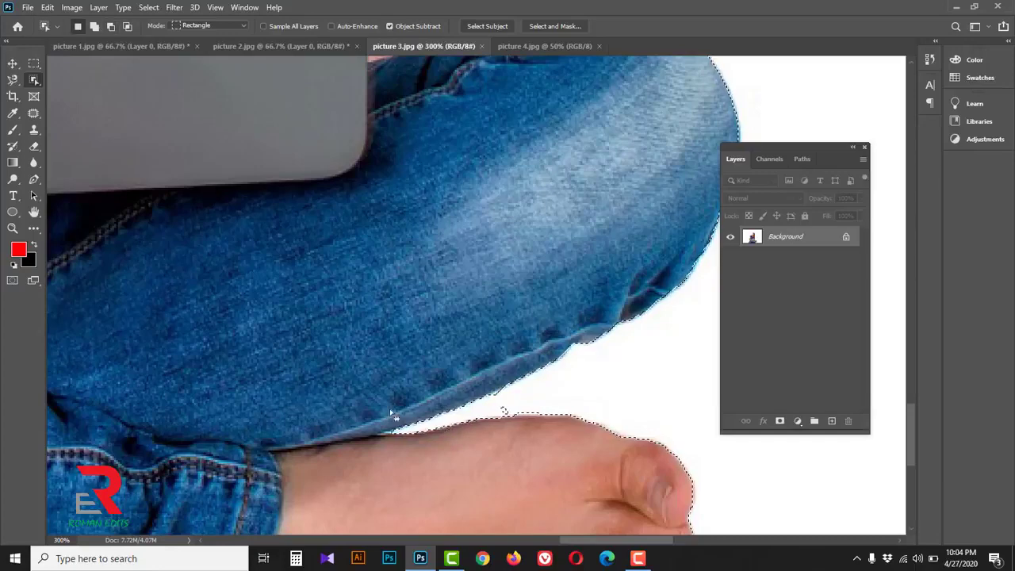
# Subtract the white gap under her arm, then zoom back out to the whole photo.
pyautogui.moveTo(205, 260); pyautogui.dragTo(634, 491)
pyautogui.moveTo(222, 320)
pyautogui.mouseDown()
pyautogui.moveTo(594, 421)
pyautogui.moveTo(463, 503)
pyautogui.mouseUp()
pyautogui.moveTo(586, 317)
pyautogui.mouseDown()
pyautogui.moveTo(482, 459)
pyautogui.moveTo(482, 486)
pyautogui.mouseUp()
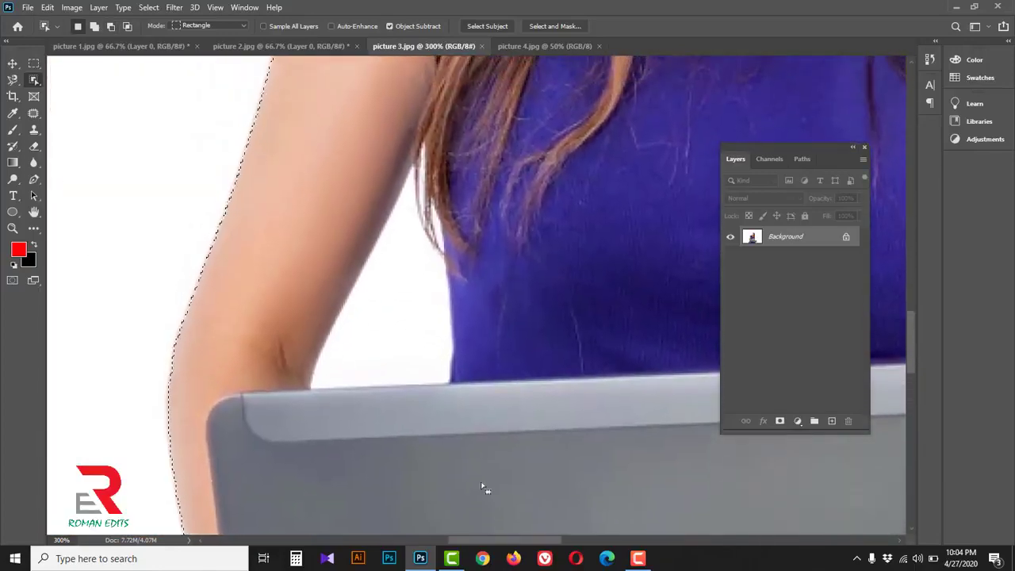
pyautogui.moveTo(462, 112)
pyautogui.mouseDown()
pyautogui.moveTo(314, 435)
pyautogui.moveTo(303, 437)
pyautogui.moveTo(313, 434)
pyautogui.mouseUp()
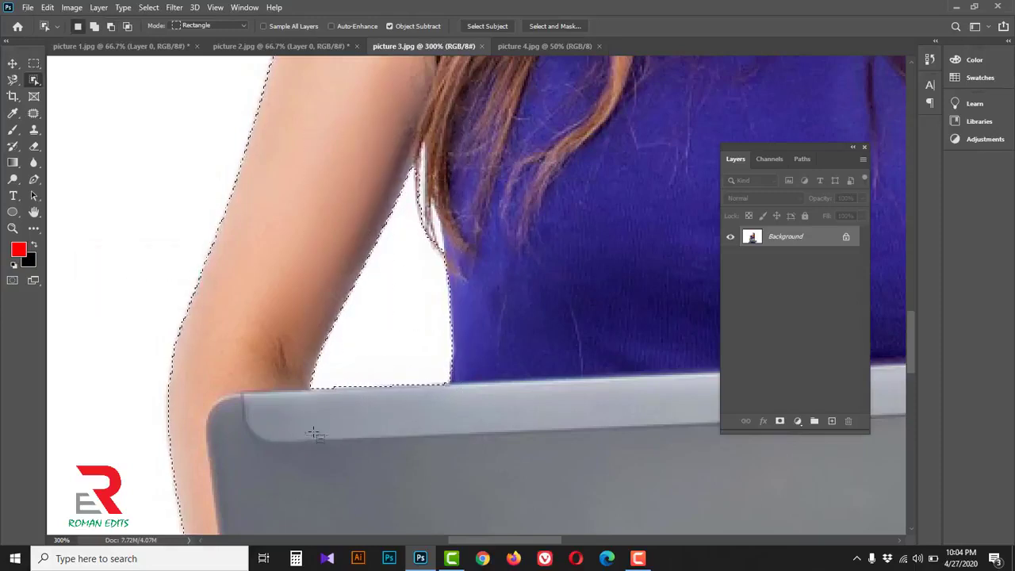
pyautogui.scroll(-5, 342, 415)
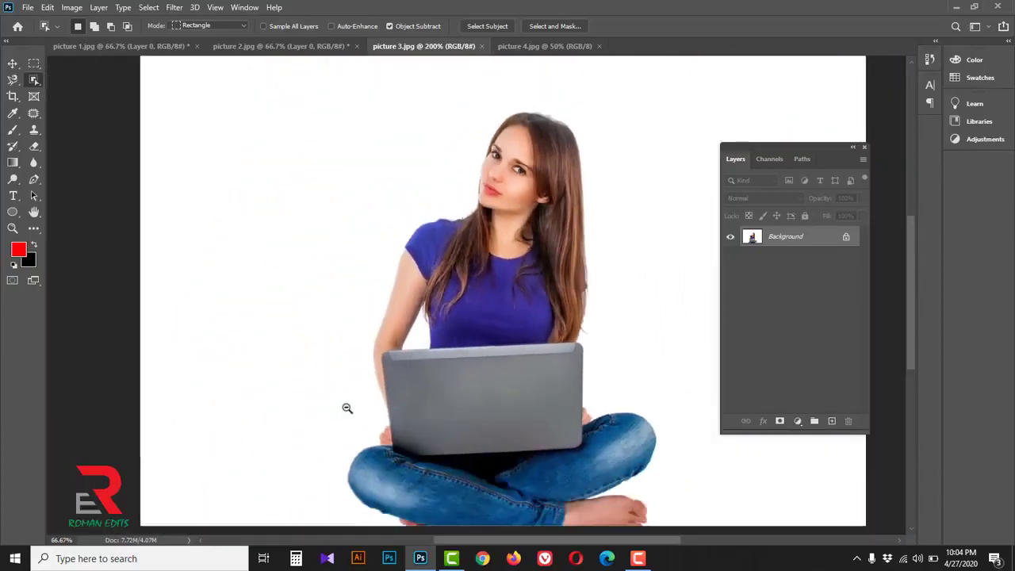
pyautogui.scroll(-1, 346, 407)
pyautogui.moveTo(548, 391); pyautogui.dragTo(398, 415)
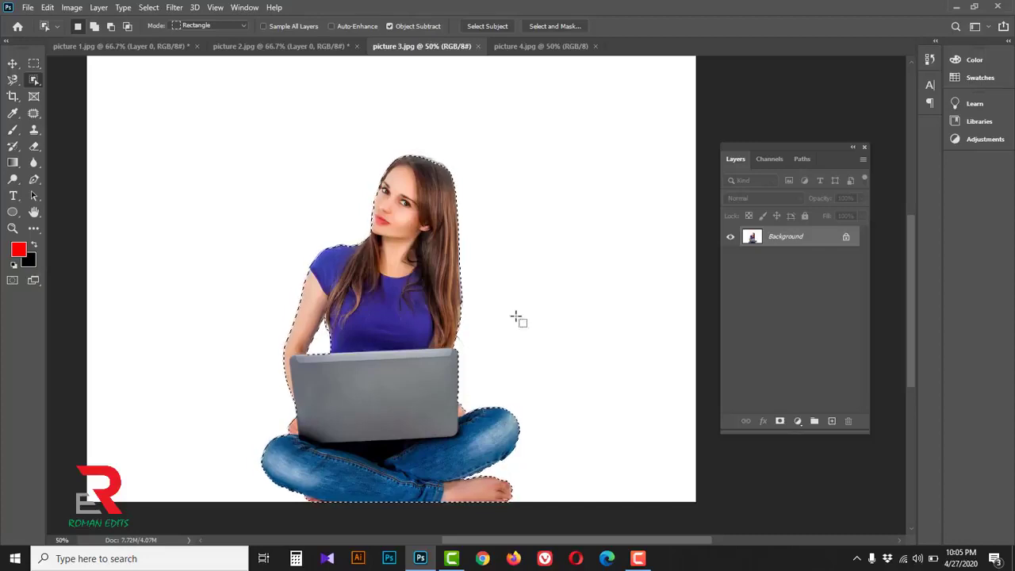
# Dismiss the Fill dialog and unlock the Background layer as Layer 0.
pyautogui.hotkey('shift', 'BackSpace')
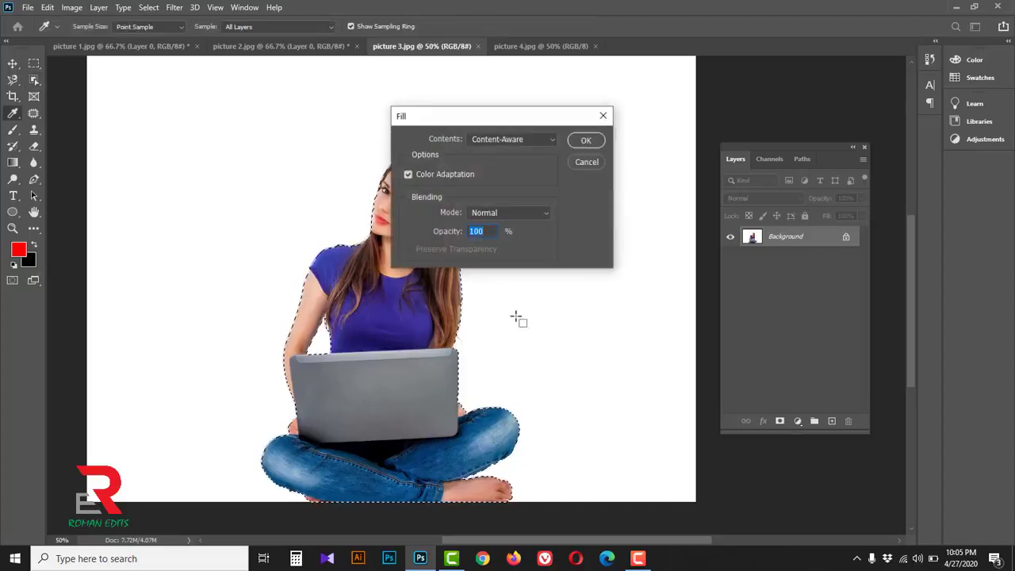
pyautogui.click(587, 162)
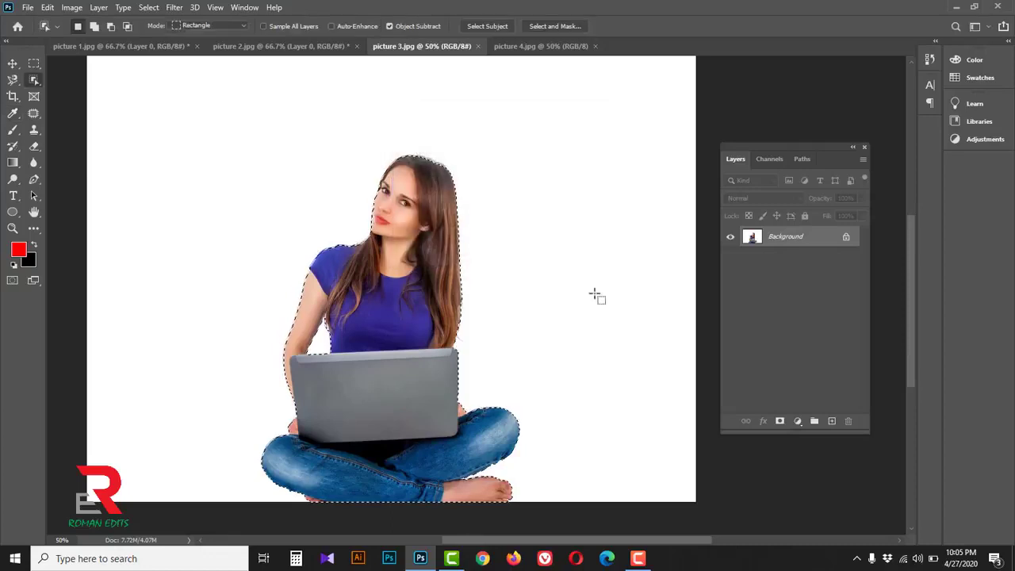
pyautogui.click(845, 239)
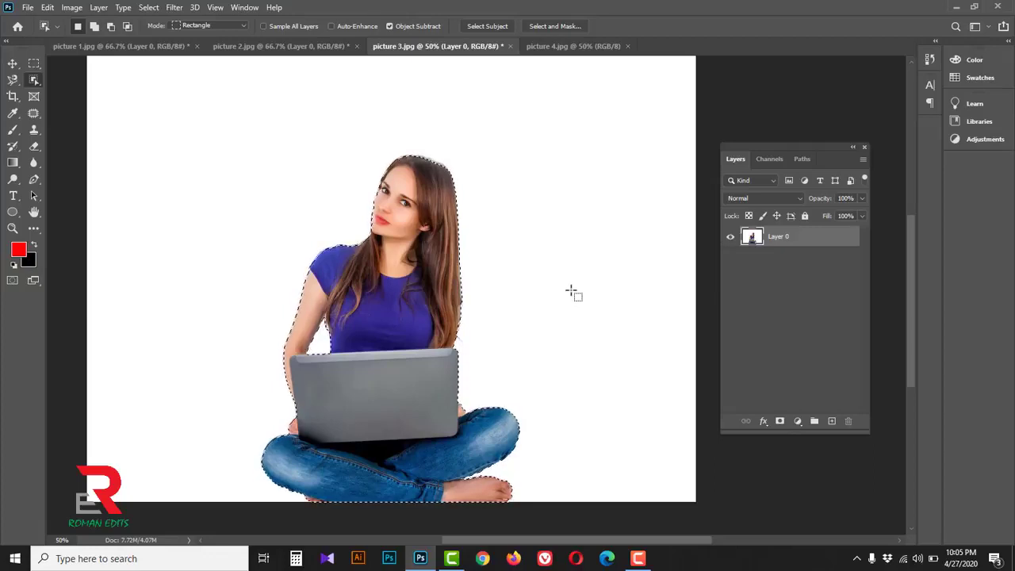
# Trial-delete the selected woman, undo it, and dismiss the canvas context menu.
pyautogui.press('Delete')
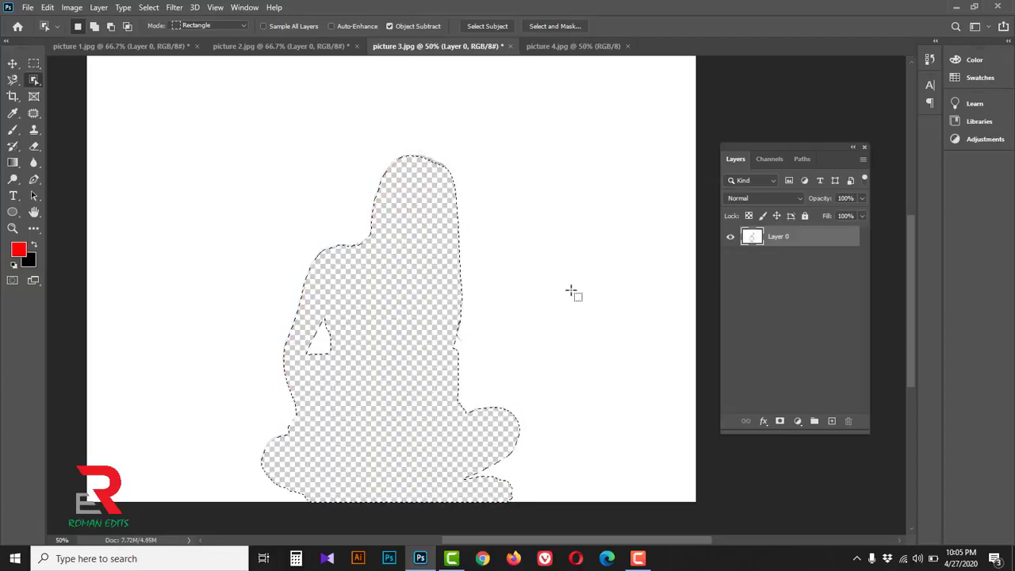
pyautogui.hotkey('ctrl', 'z')
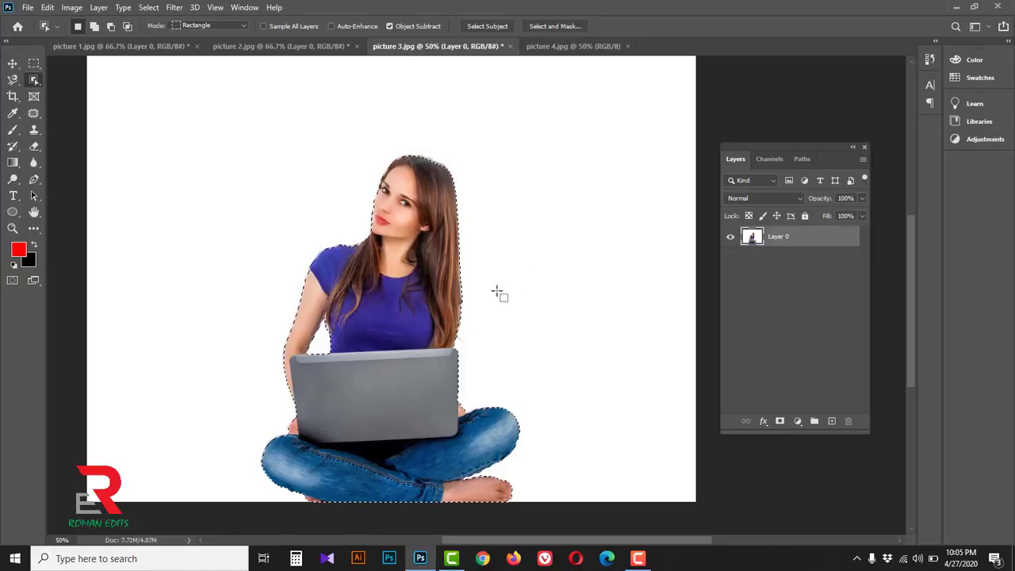
pyautogui.rightClick(396, 223)
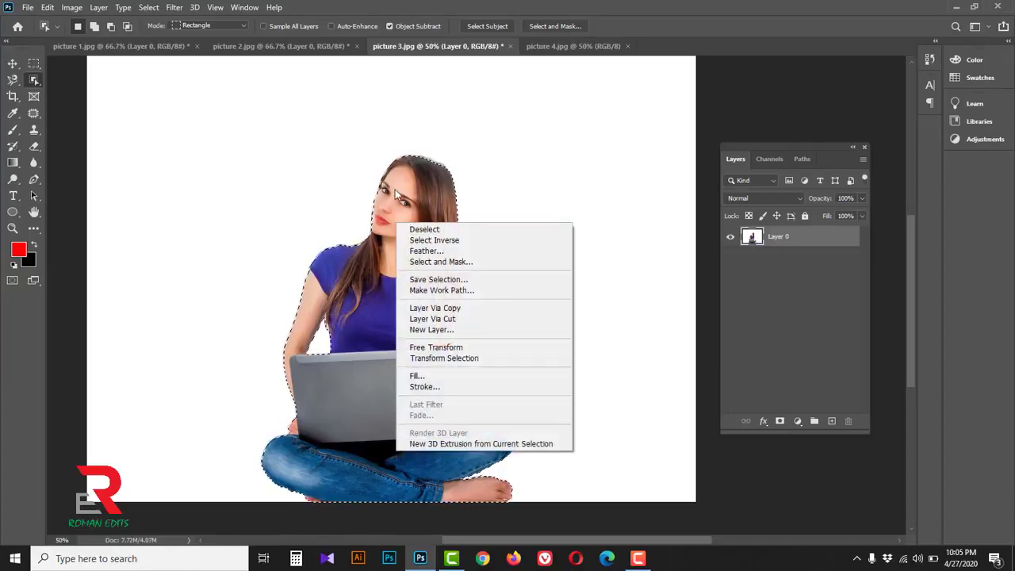
pyautogui.click(393, 190)
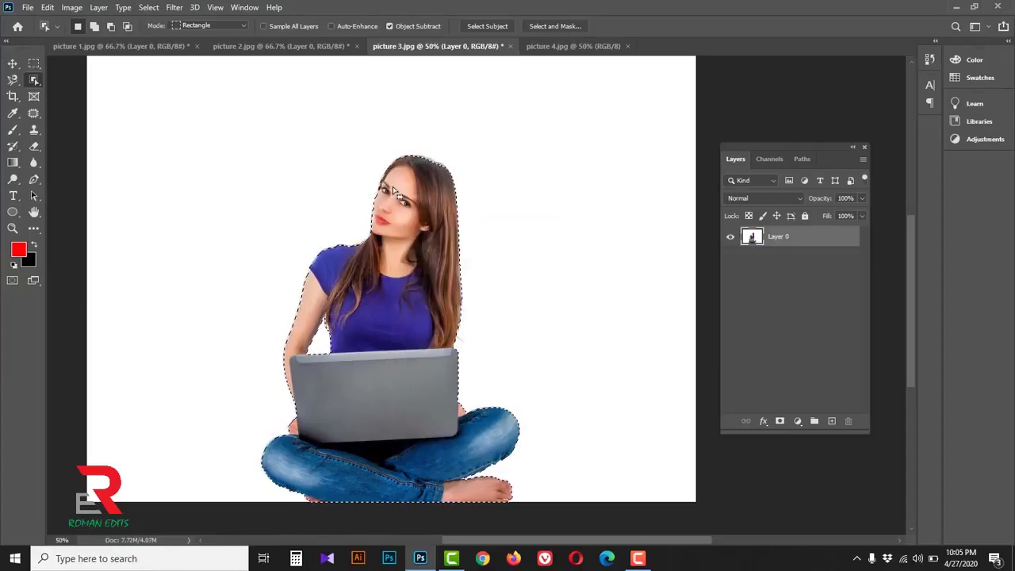
# Invert the selection and delete the white background around the woman.
pyautogui.click(149, 8)
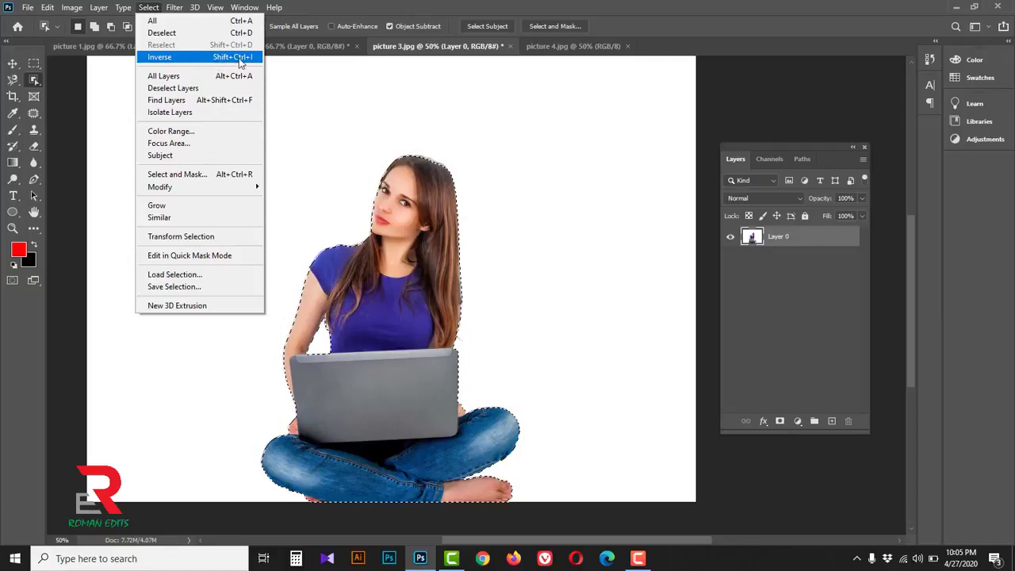
pyautogui.click(239, 60)
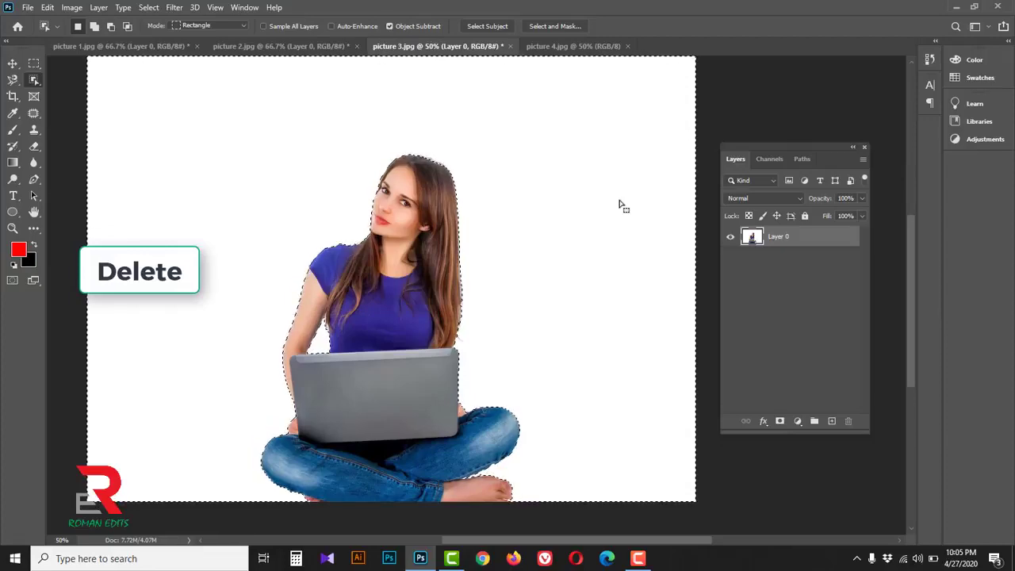
pyautogui.press('Delete')
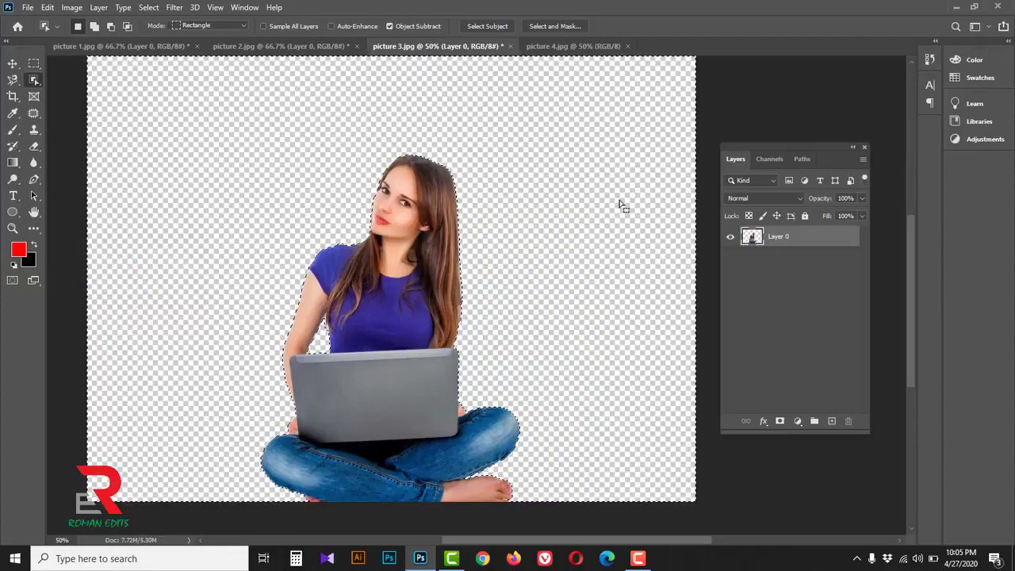
# Clear the selection with Select > Deselect.
pyautogui.rightClick(516, 183)
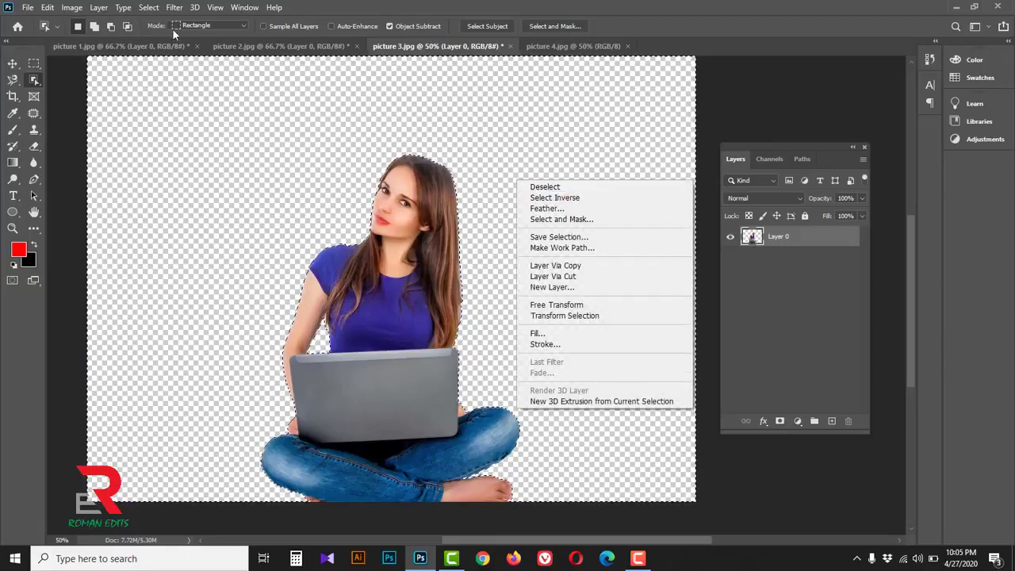
pyautogui.click(153, 10)
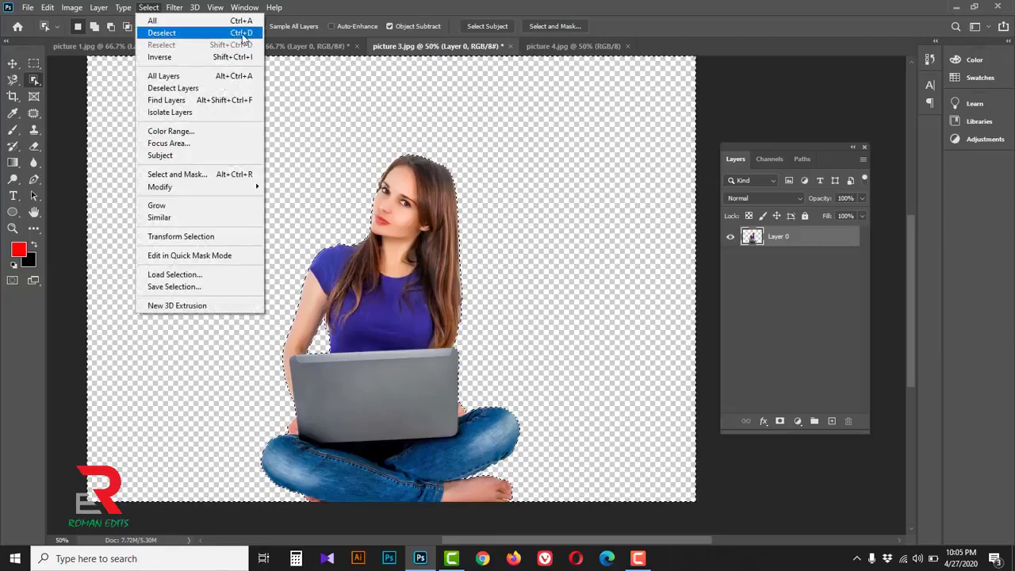
pyautogui.click(244, 34)
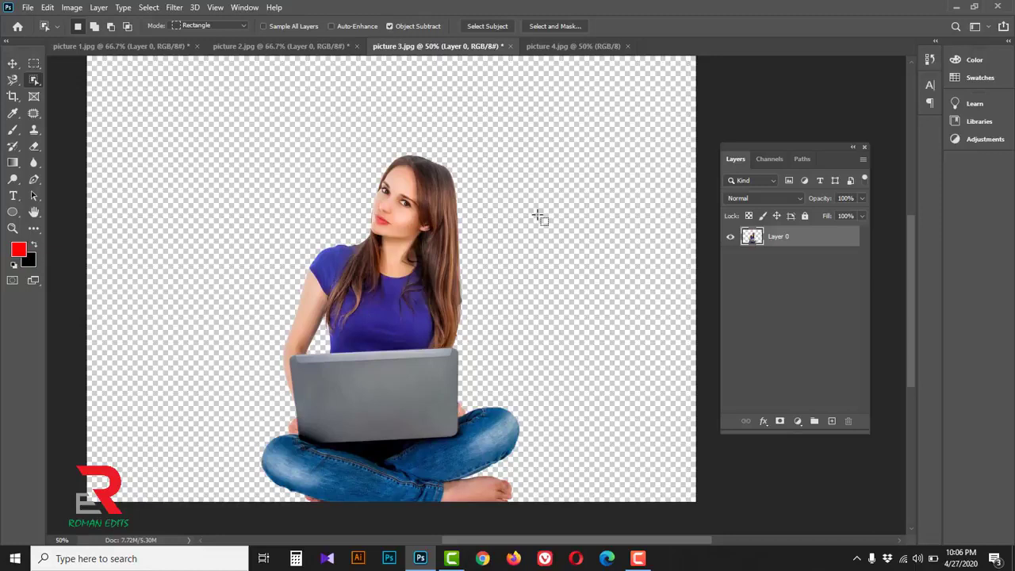
# Add a new empty layer and set the foreground colour to dark green.
pyautogui.click(832, 422)
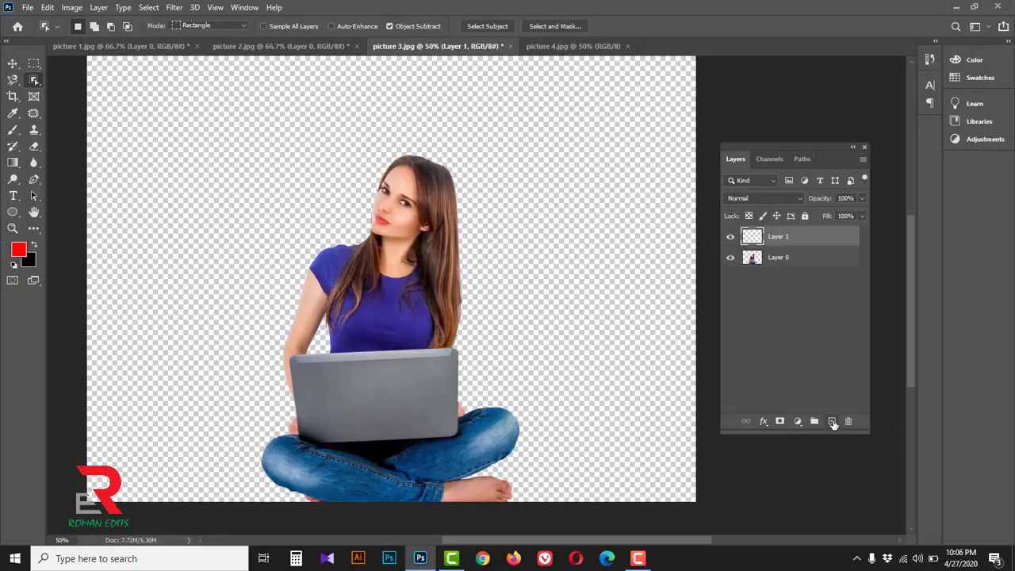
pyautogui.click(20, 252)
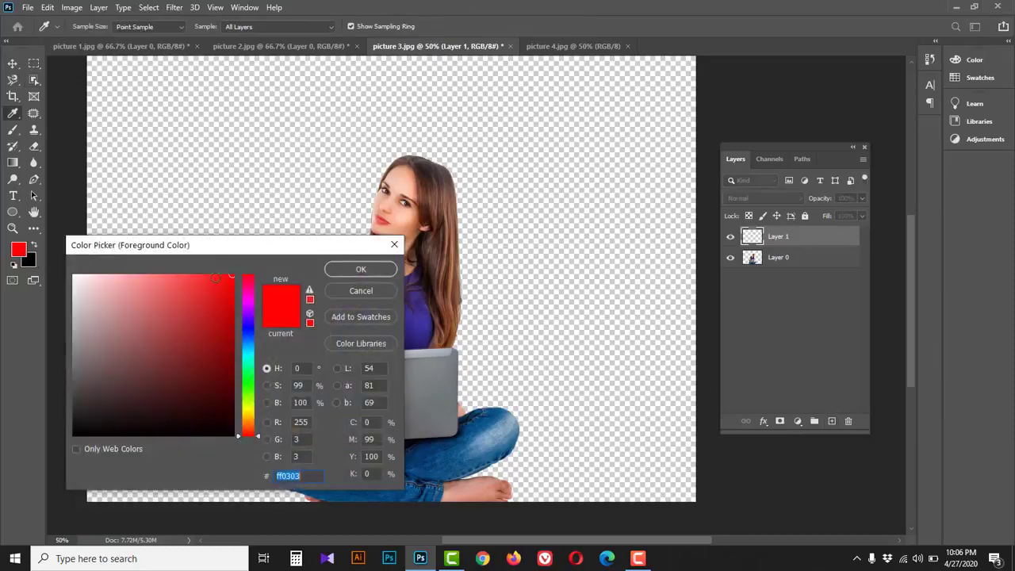
pyautogui.click(231, 347)
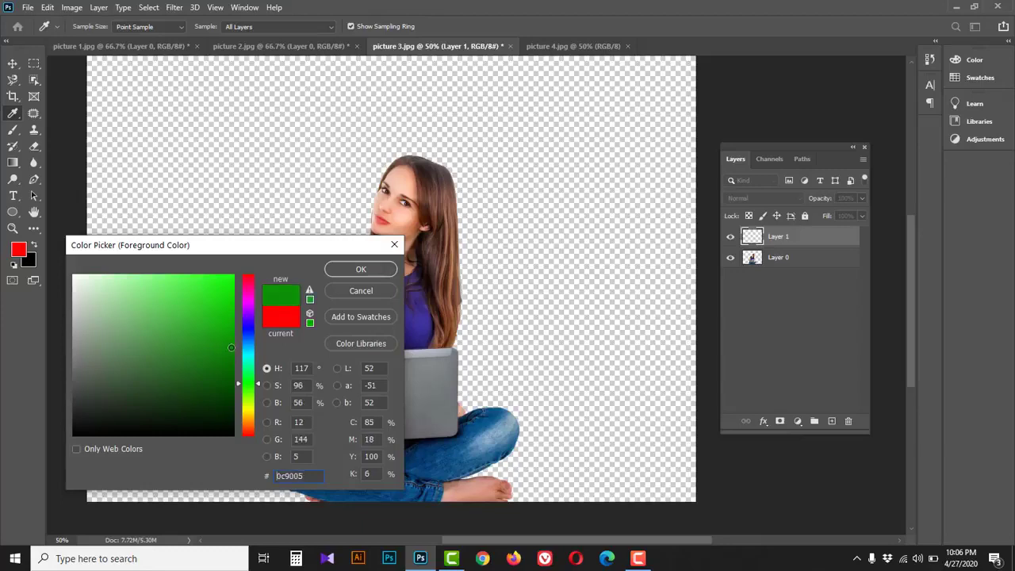
pyautogui.click(347, 271)
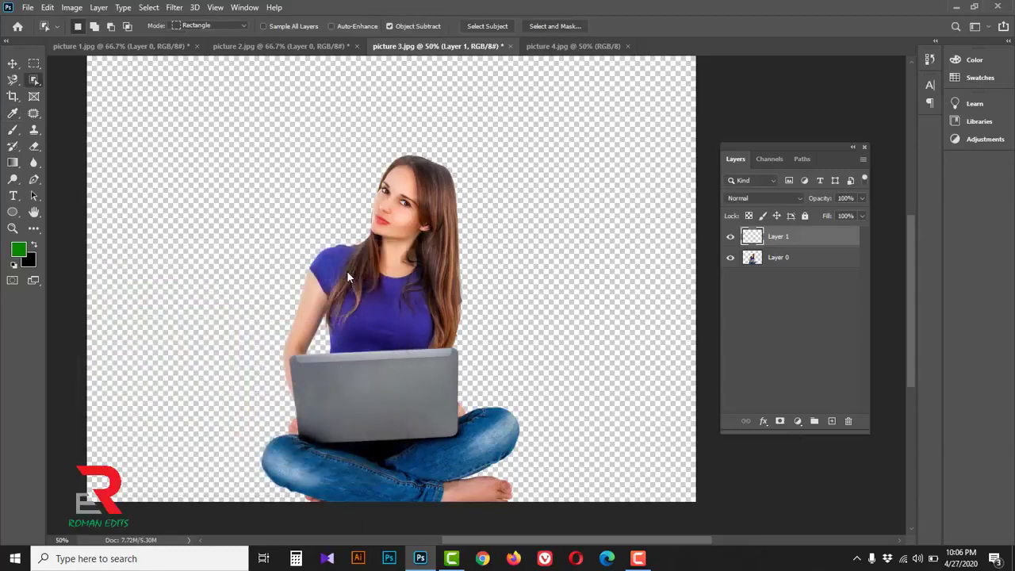
# Fill the new layer with green, move it below Layer 0, and select Layer 0.
pyautogui.hotkey('alt', 'BackSpace')
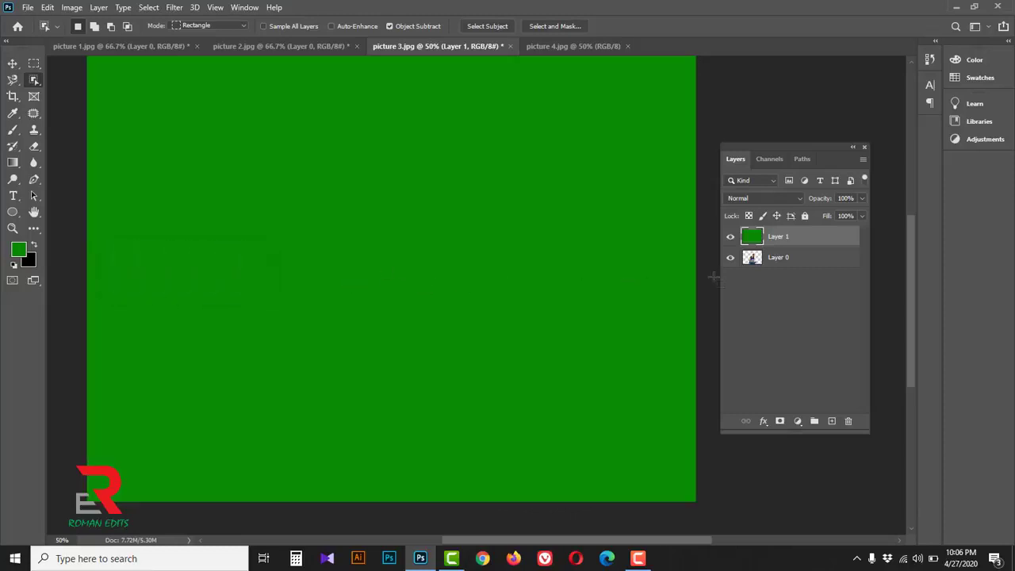
pyautogui.moveTo(812, 246); pyautogui.dragTo(816, 278)
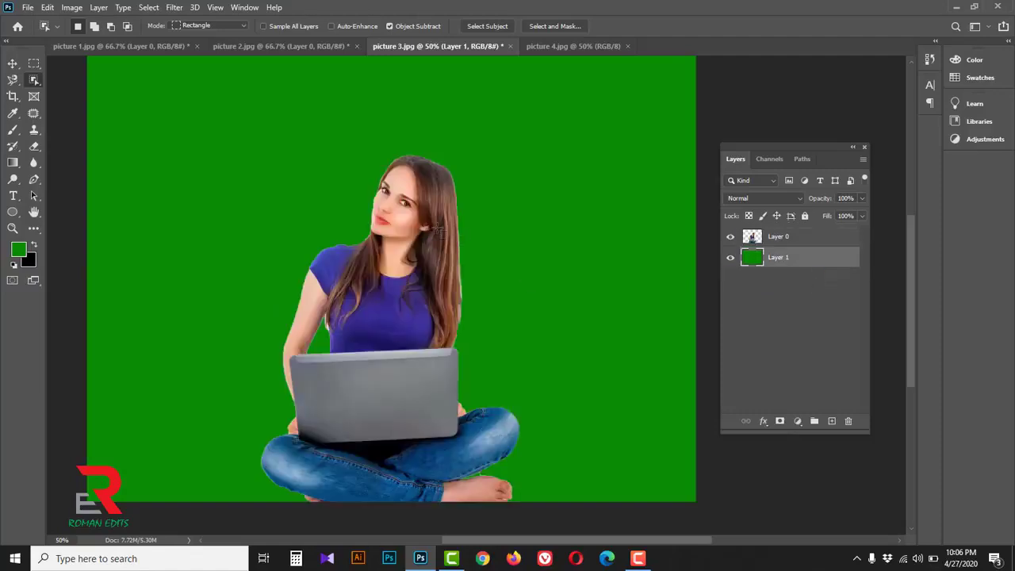
pyautogui.hotkey('alt', ']')
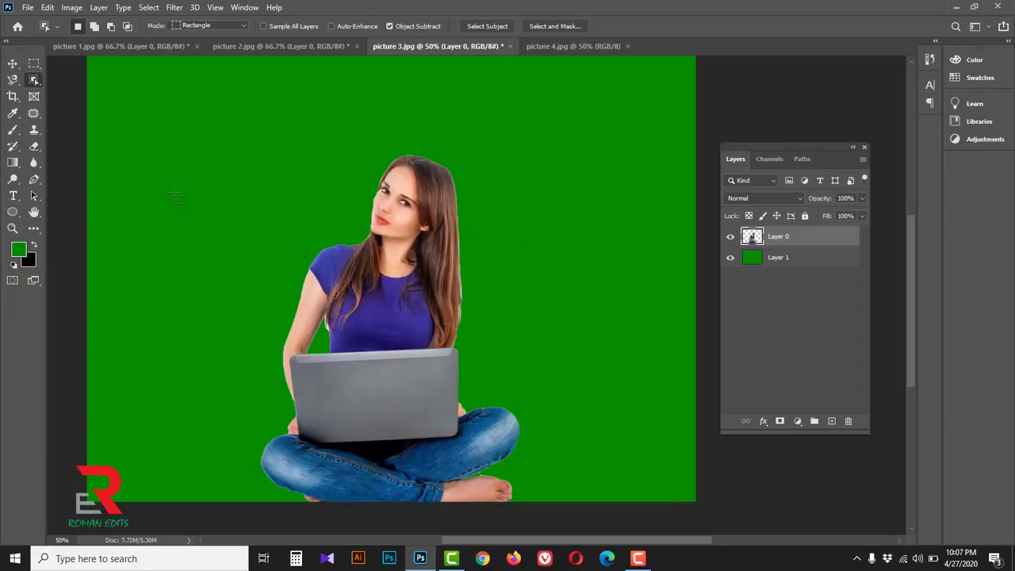
# Open the landscape photo through File > Open.
pyautogui.click(28, 7)
pyautogui.click(48, 33)
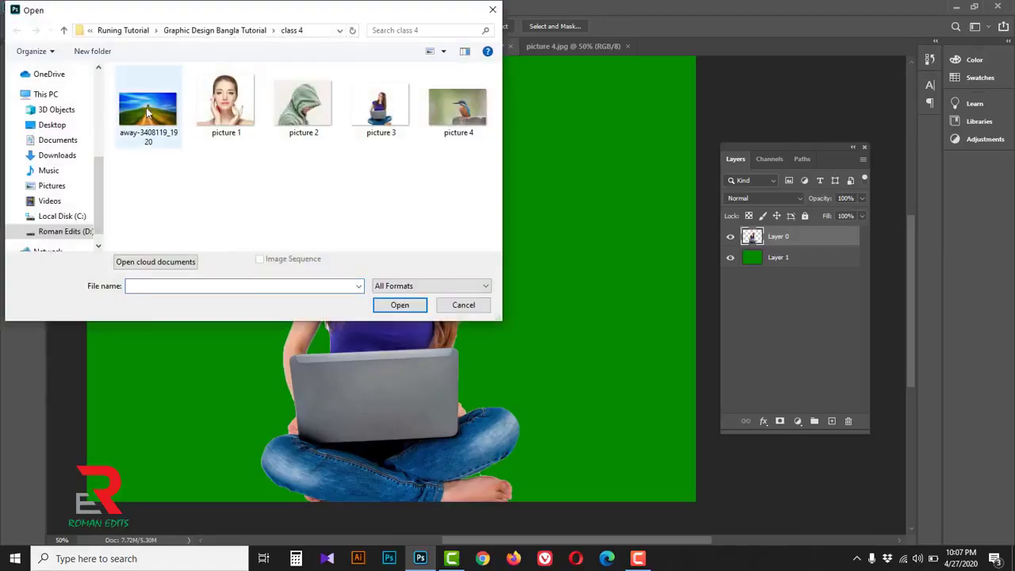
pyautogui.click(146, 111)
pyautogui.click(404, 304)
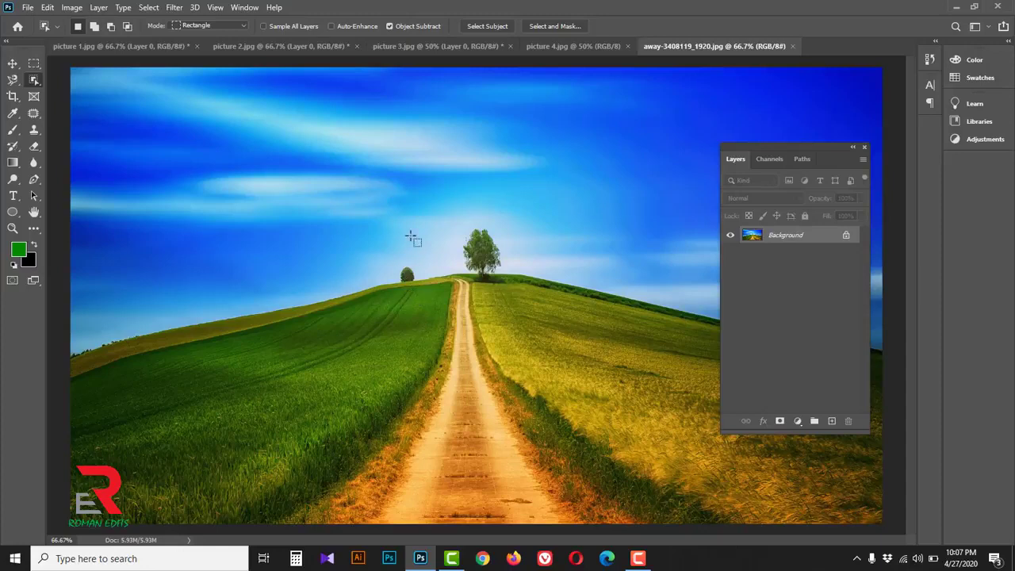
# Move the landscape into picture 3, place its layer below Layer 0, and shift it lower.
pyautogui.click(13, 65)
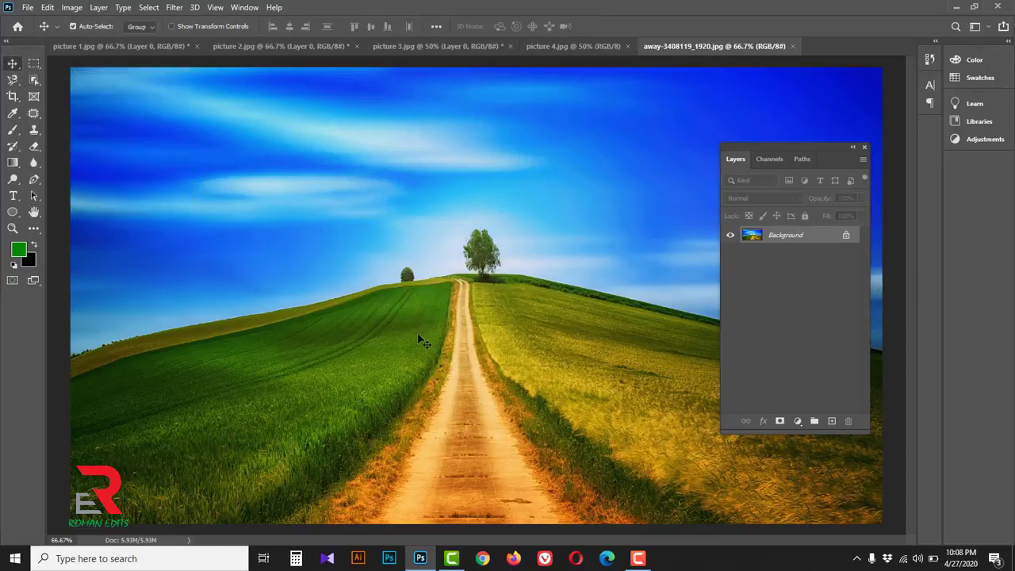
pyautogui.moveTo(420, 341)
pyautogui.mouseDown()
pyautogui.moveTo(404, 50)
pyautogui.moveTo(298, 225)
pyautogui.moveTo(268, 214)
pyautogui.mouseUp()
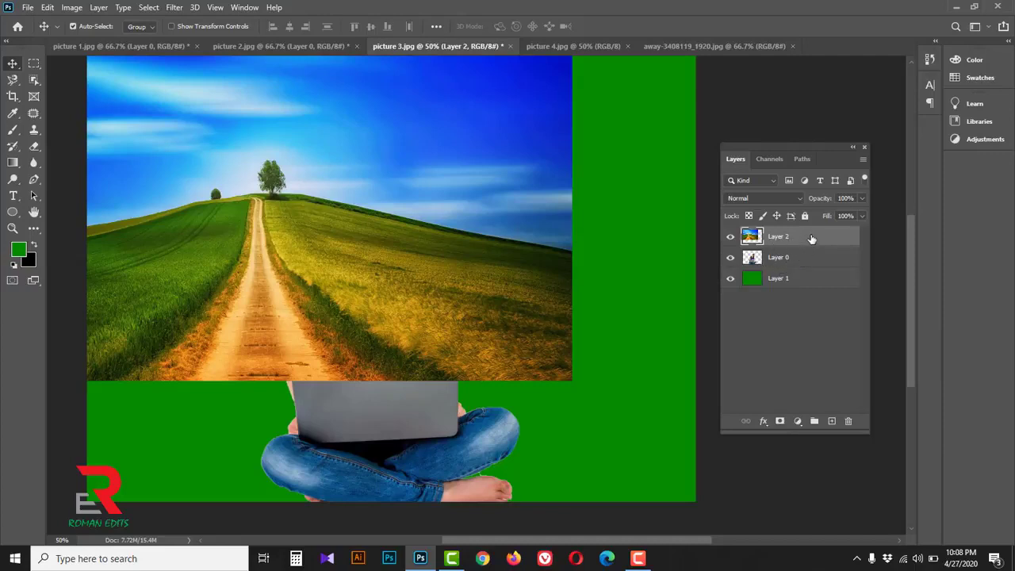
pyautogui.moveTo(811, 238); pyautogui.dragTo(813, 265)
pyautogui.moveTo(504, 167); pyautogui.dragTo(630, 287)
pyautogui.scroll(1, 555, 282)
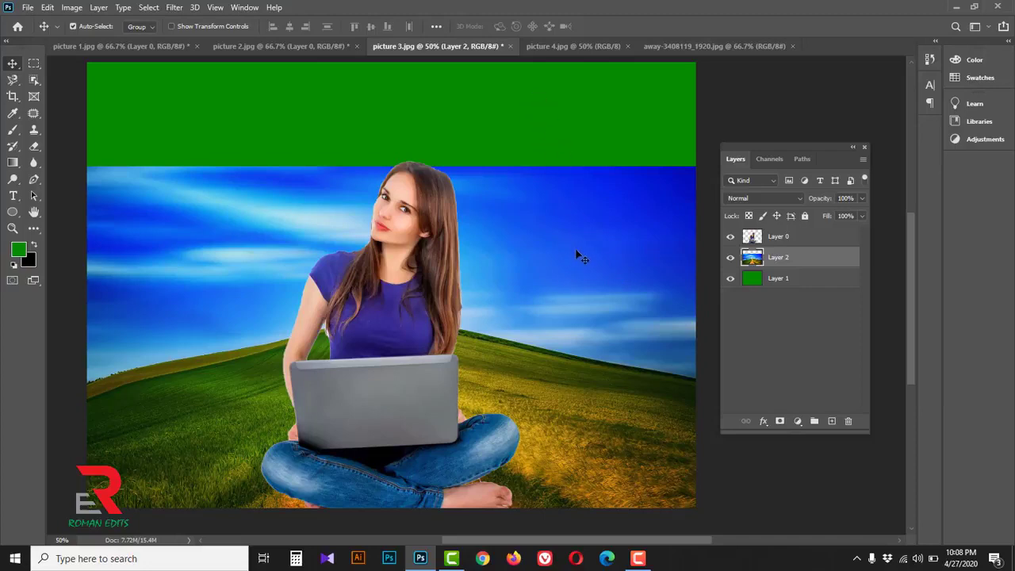
# Free-transform the landscape so its top reaches the canvas edge, then toggle its visibility to check.
pyautogui.hotkey('ctrl', 't')
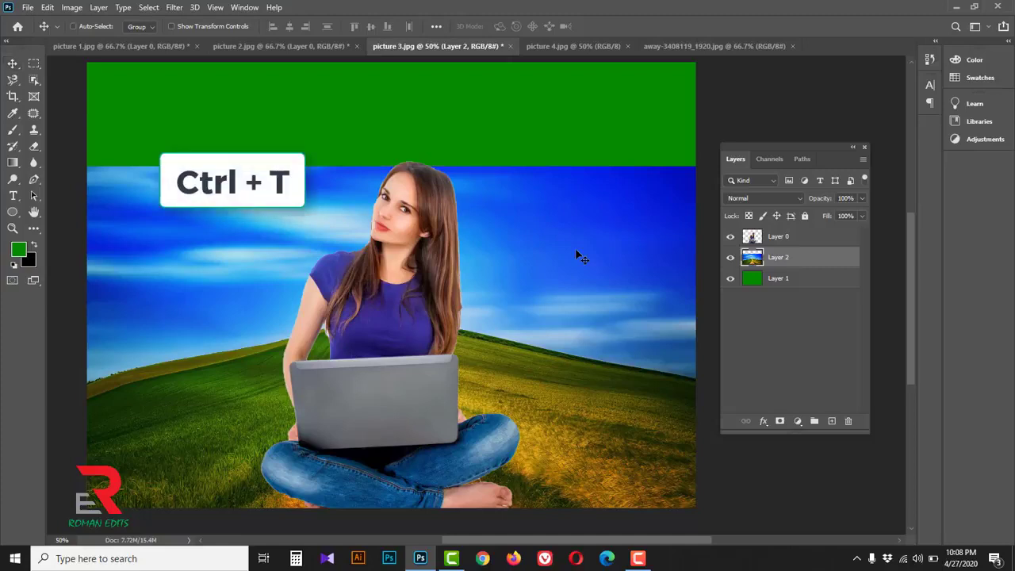
pyautogui.hotkey('ctrl', 't')
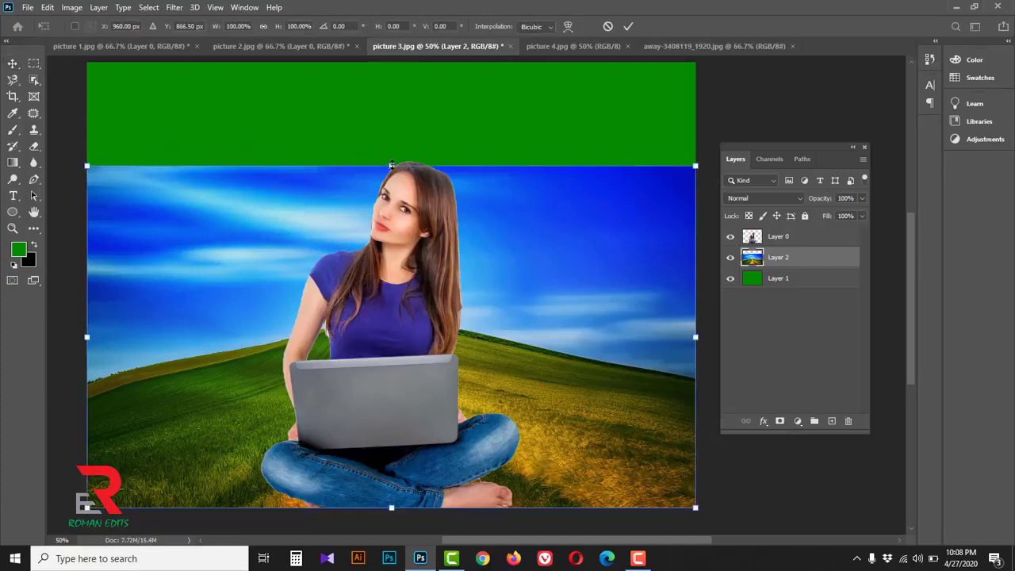
pyautogui.moveTo(391, 165); pyautogui.dragTo(391, 61)
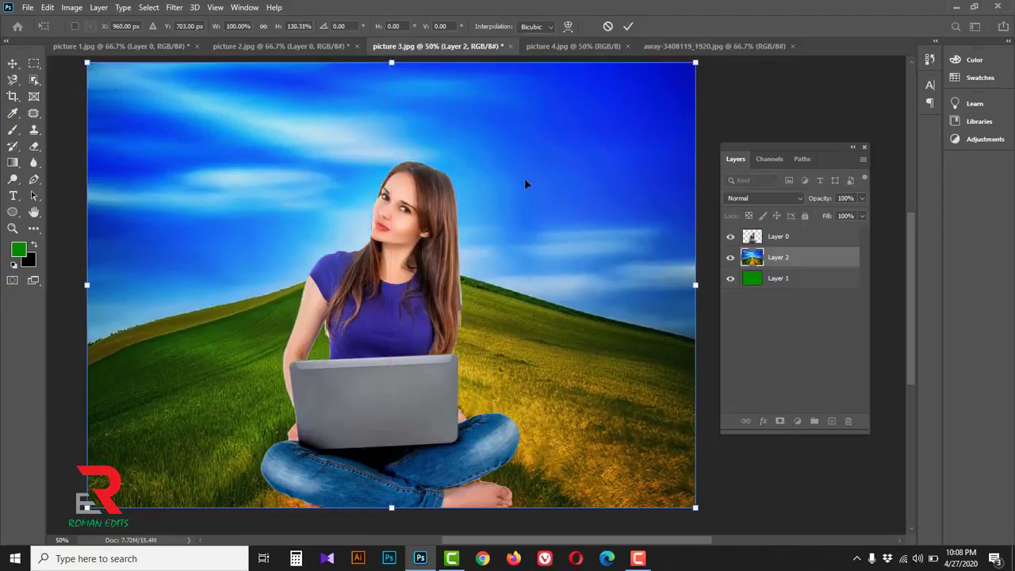
pyautogui.click(628, 27)
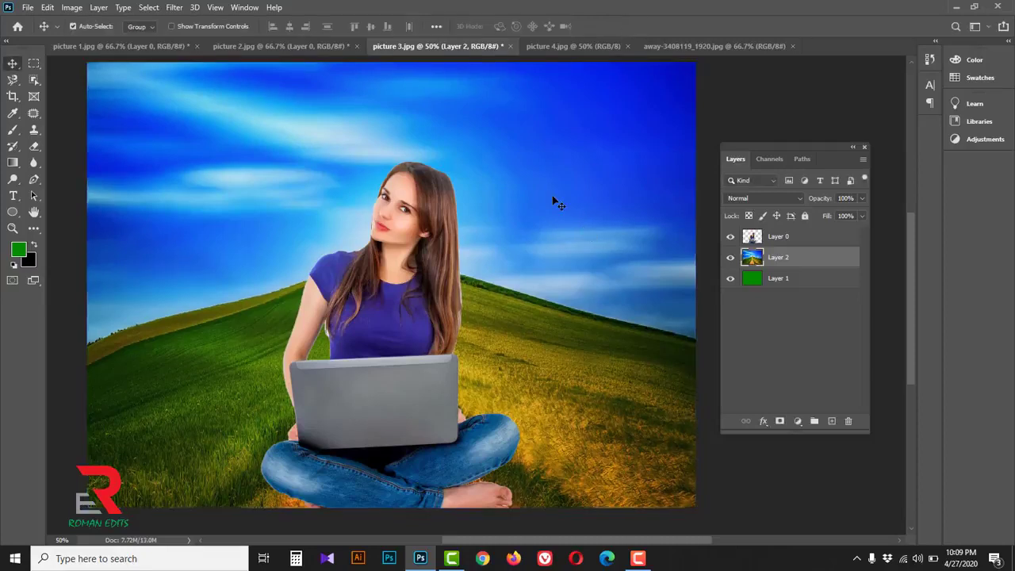
pyautogui.click(730, 258)
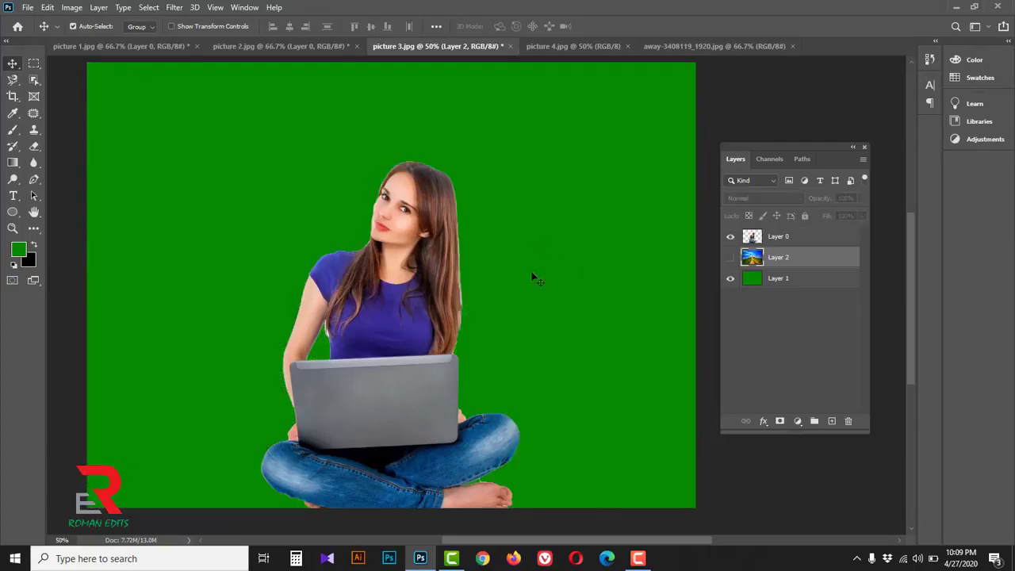
pyautogui.click(730, 260)
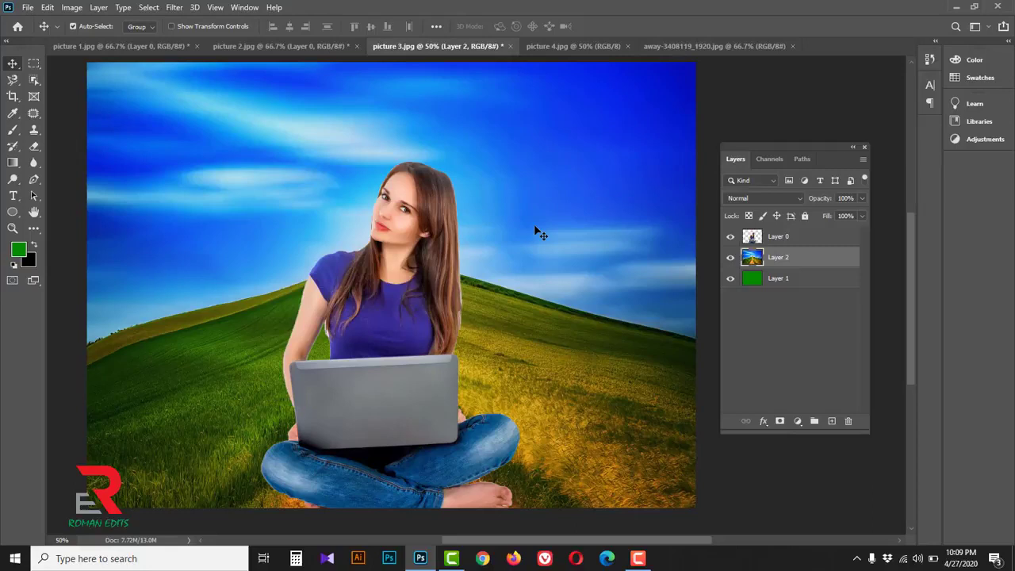
# Switch to the kingfisher picture and click its background with a selection tool from the flyout.
pyautogui.click(568, 47)
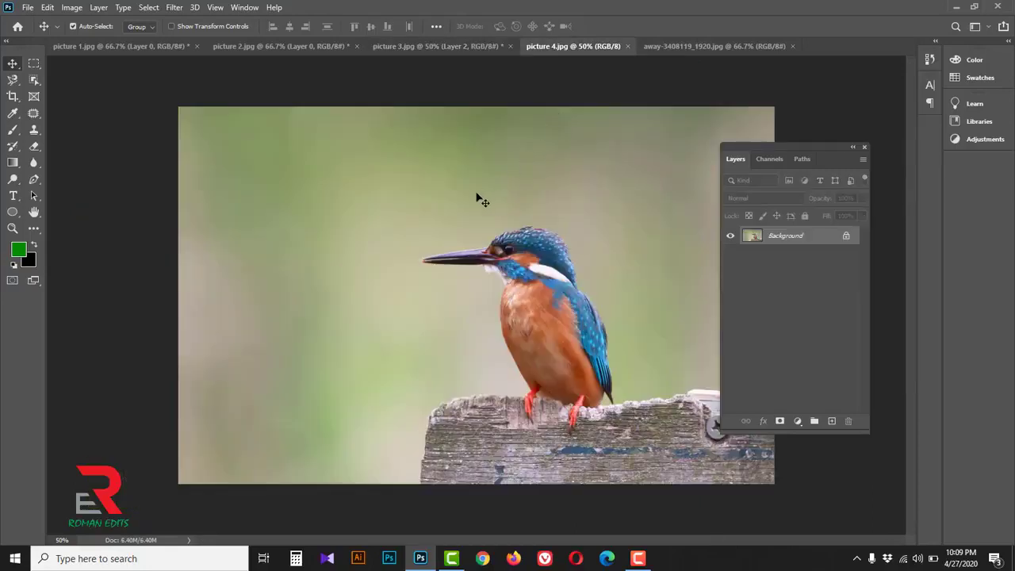
pyautogui.click(34, 82)
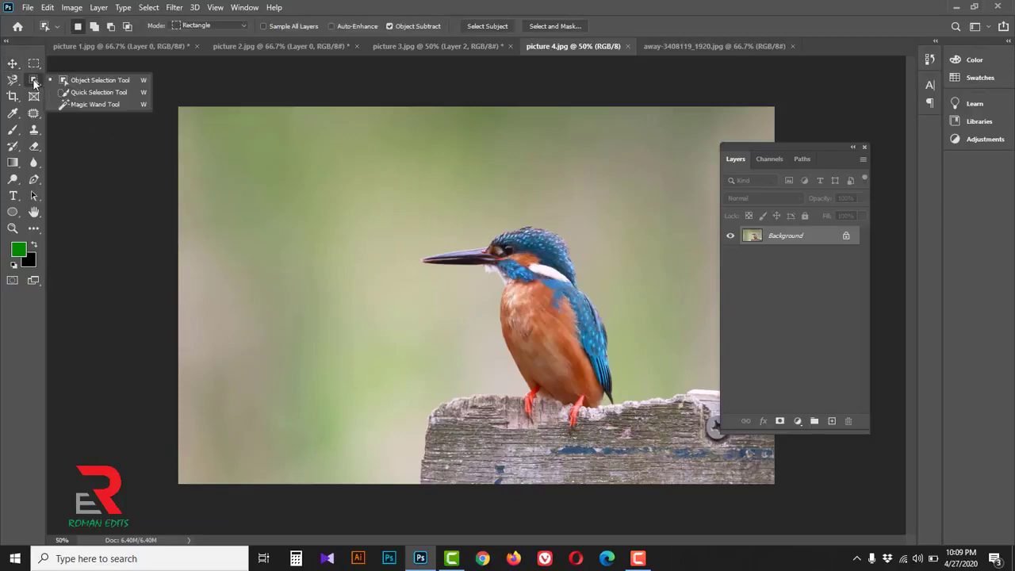
pyautogui.click(119, 93)
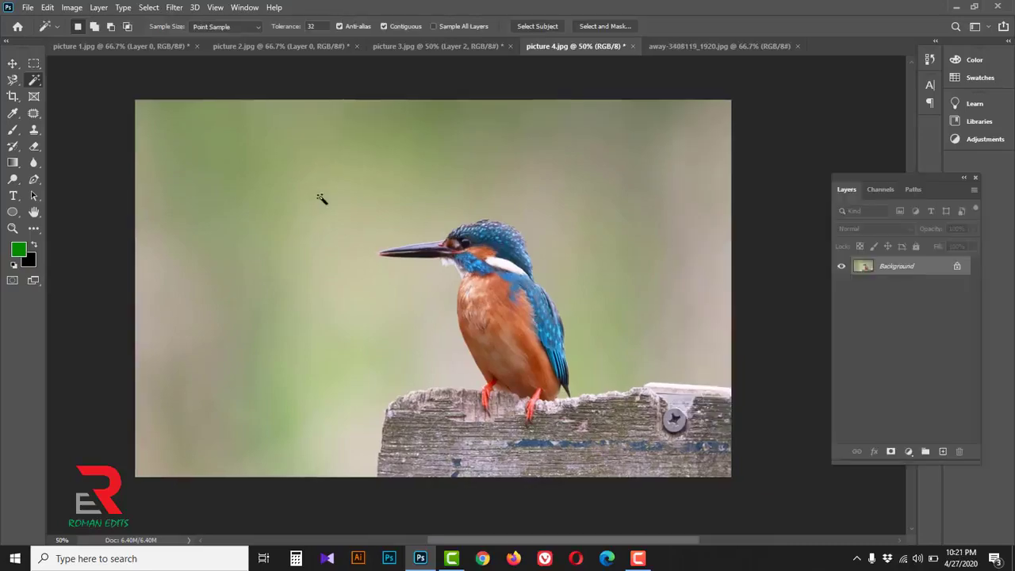
pyautogui.click(317, 199)
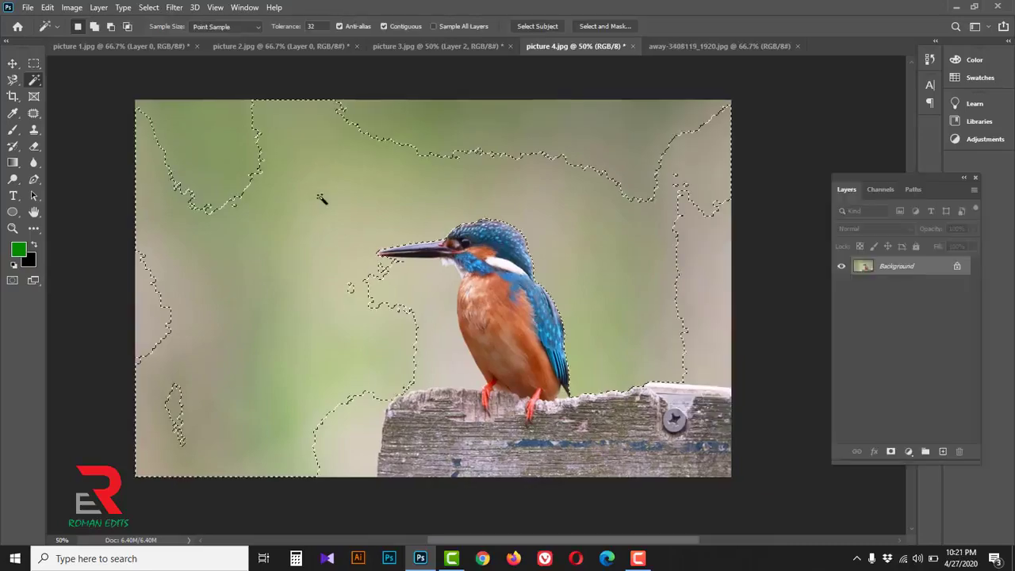
# Try Magic Wand tolerances of 10 and 50 on the background, settling on 20.
pyautogui.doubleClick(311, 27)
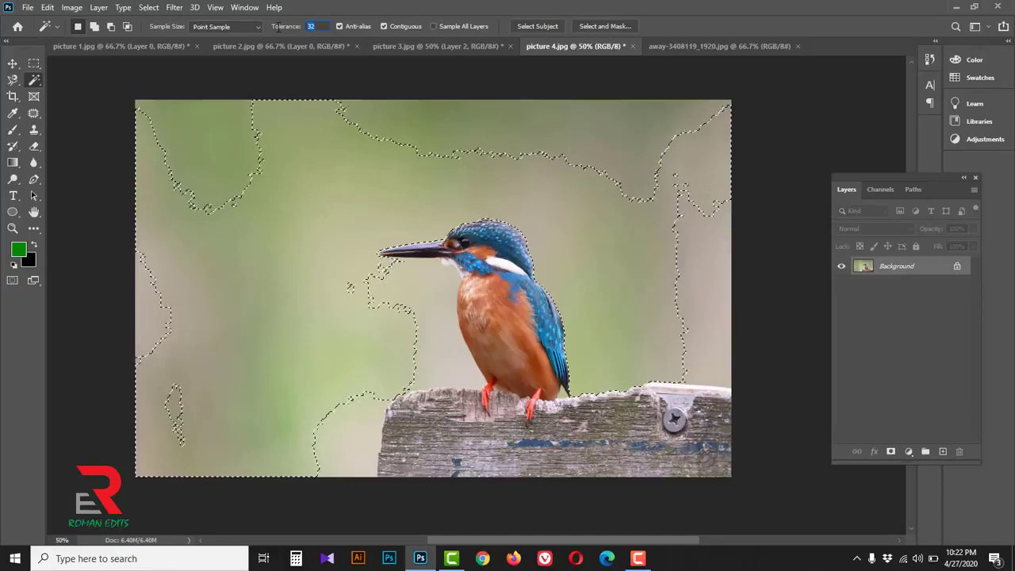
pyautogui.write('10')
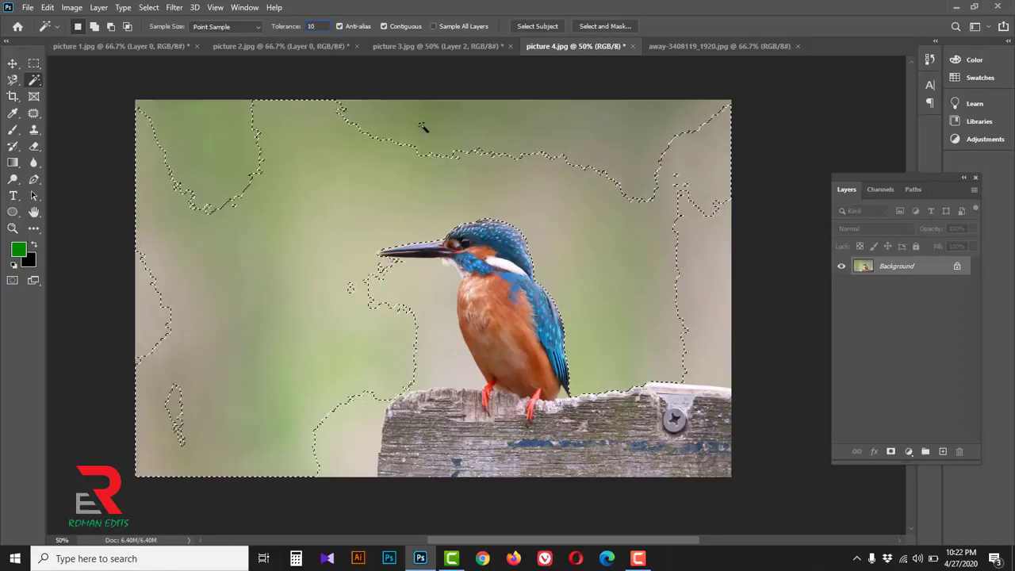
pyautogui.click(421, 126)
pyautogui.click(349, 253)
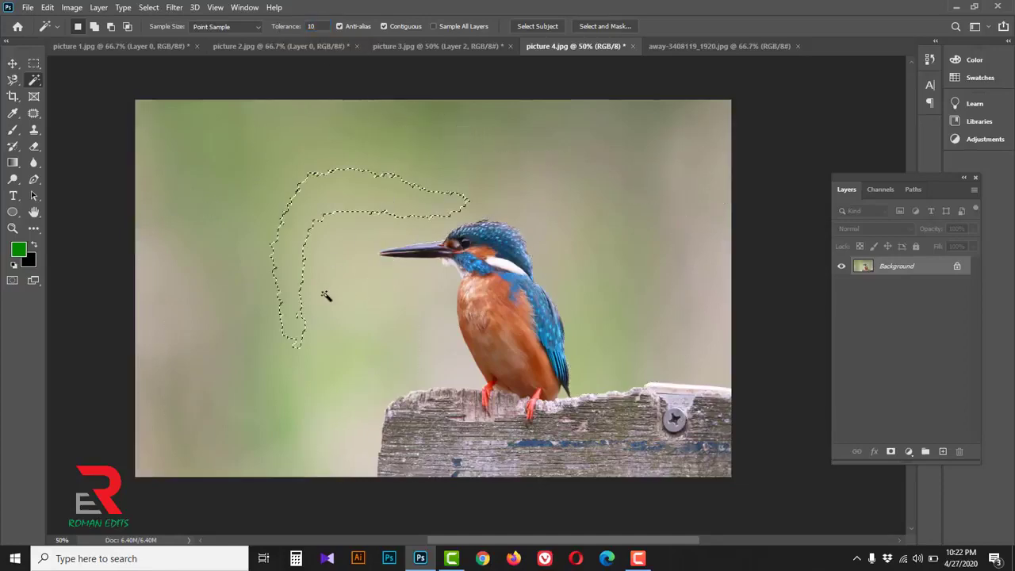
pyautogui.click(324, 294)
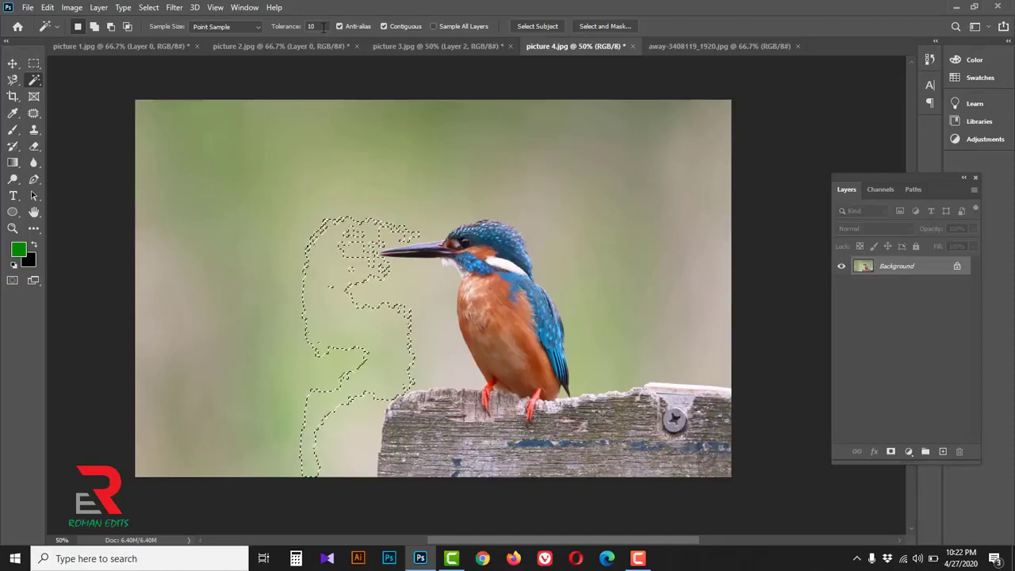
pyautogui.click(292, 30)
pyautogui.write('50')
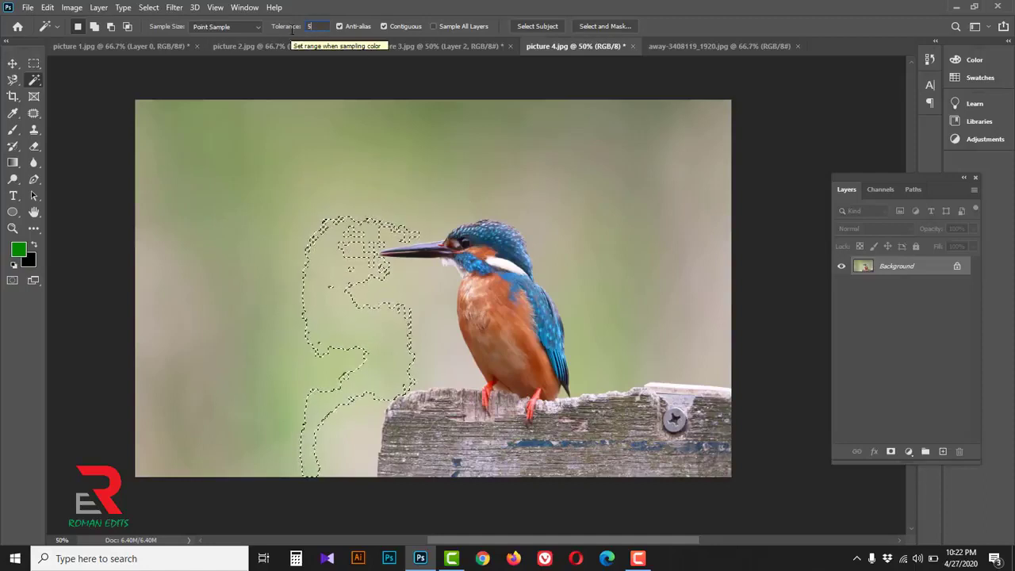
pyautogui.click(522, 185)
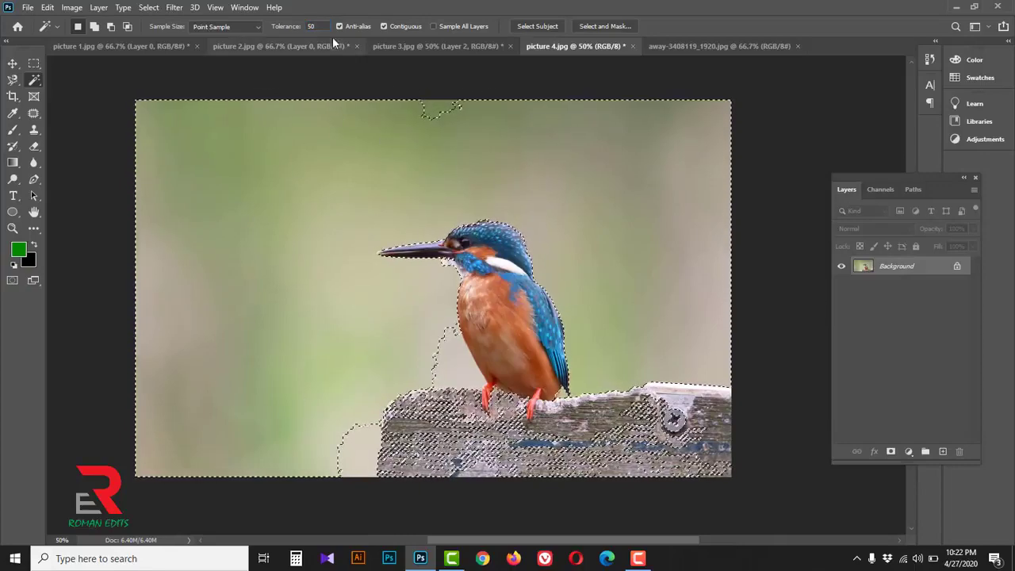
pyautogui.click(310, 27)
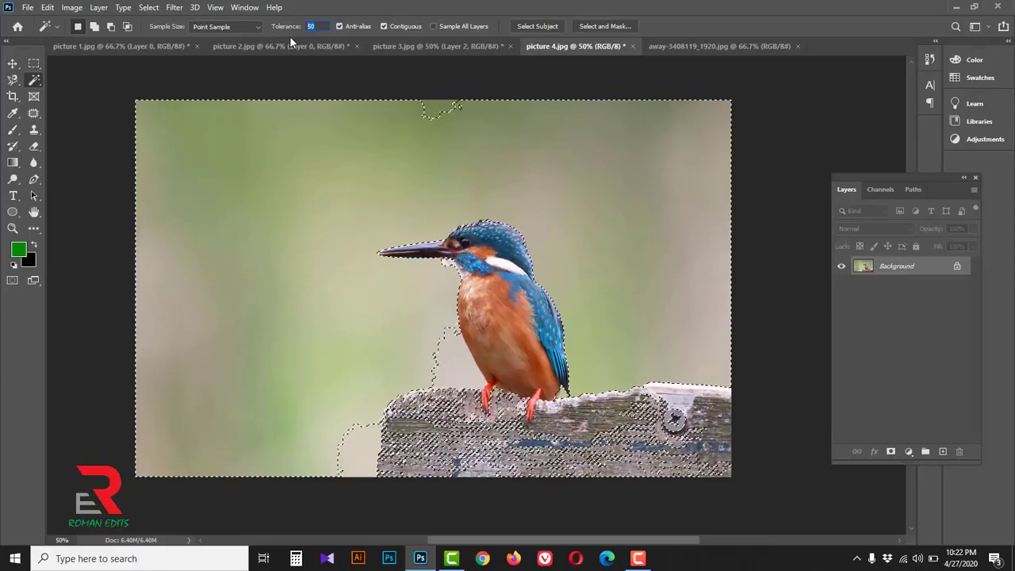
pyautogui.write('20')
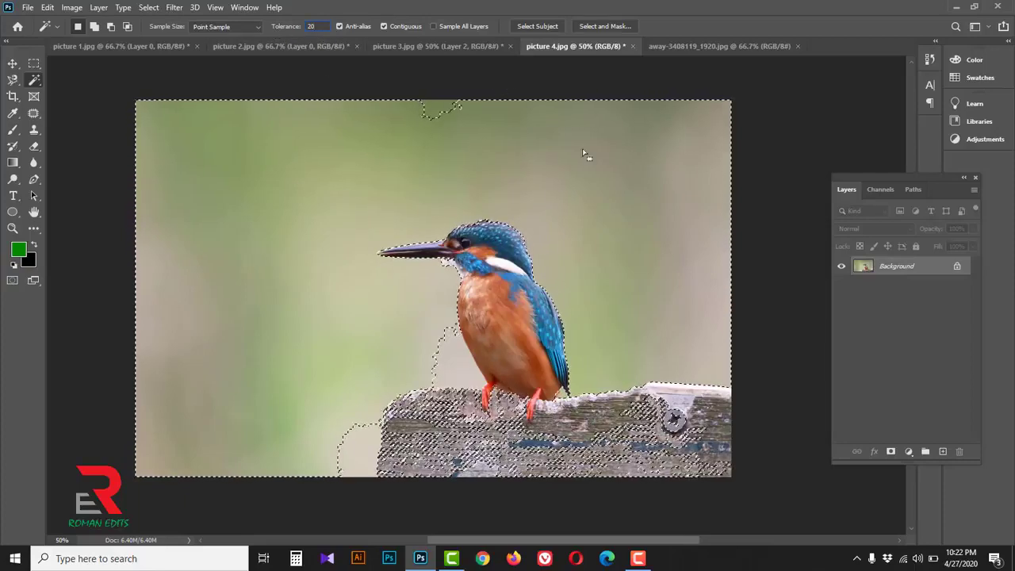
pyautogui.hotkey('ctrl', 'd')
# Add the remaining backdrop patches: left edge, top corners, right side and top-centre.
pyautogui.click(353, 189)
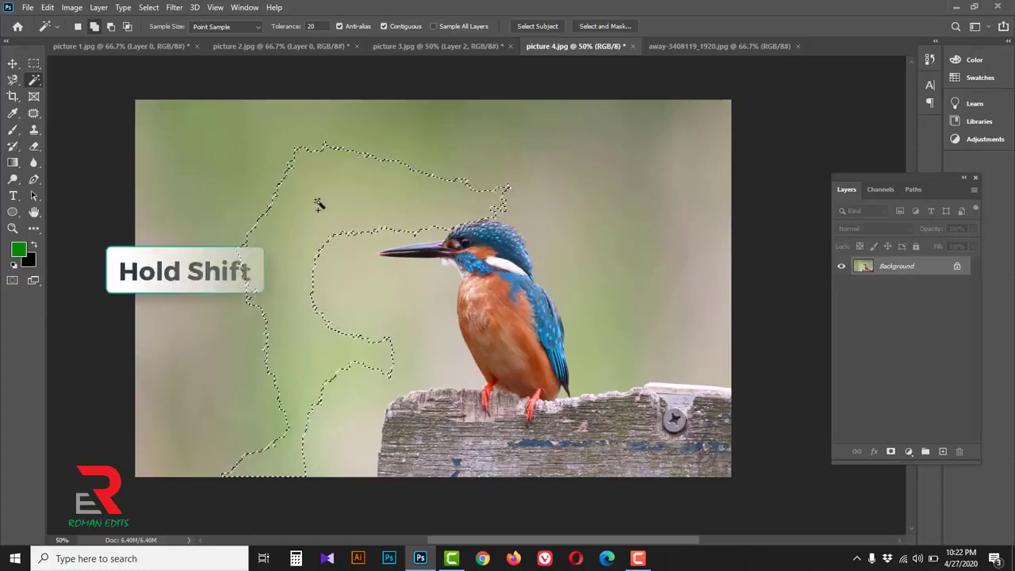
pyautogui.keyDown('shift'); pyautogui.click(188, 155); pyautogui.keyUp('shift')
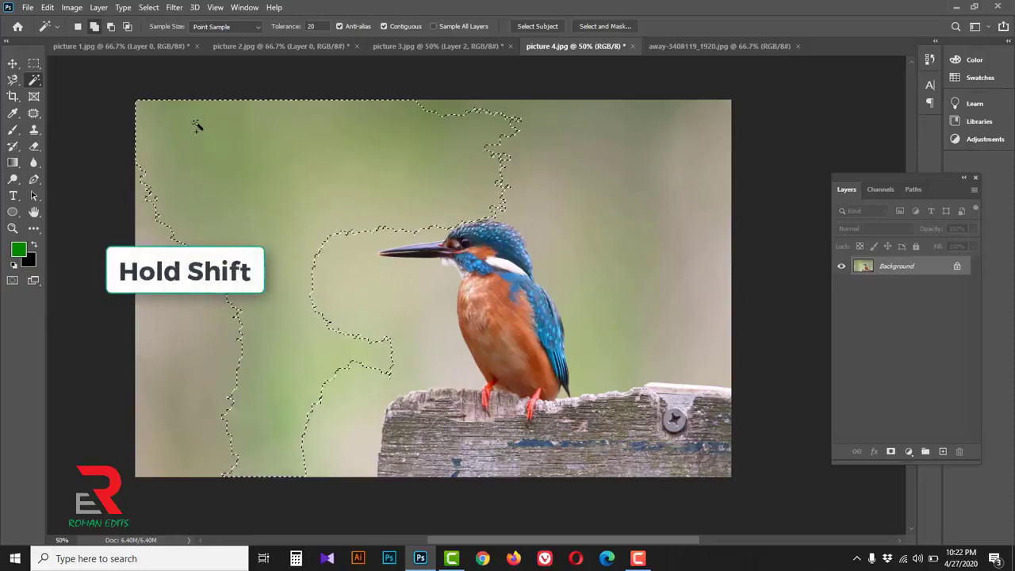
pyautogui.keyDown('shift'); pyautogui.click(602, 155); pyautogui.keyUp('shift')
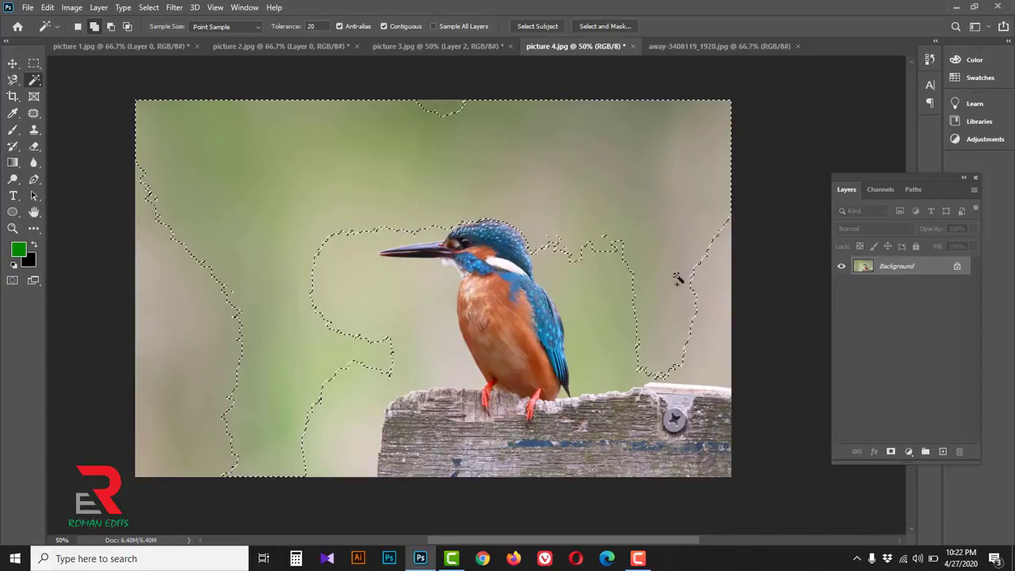
pyautogui.keyDown('shift'); pyautogui.click(593, 287); pyautogui.keyUp('shift')
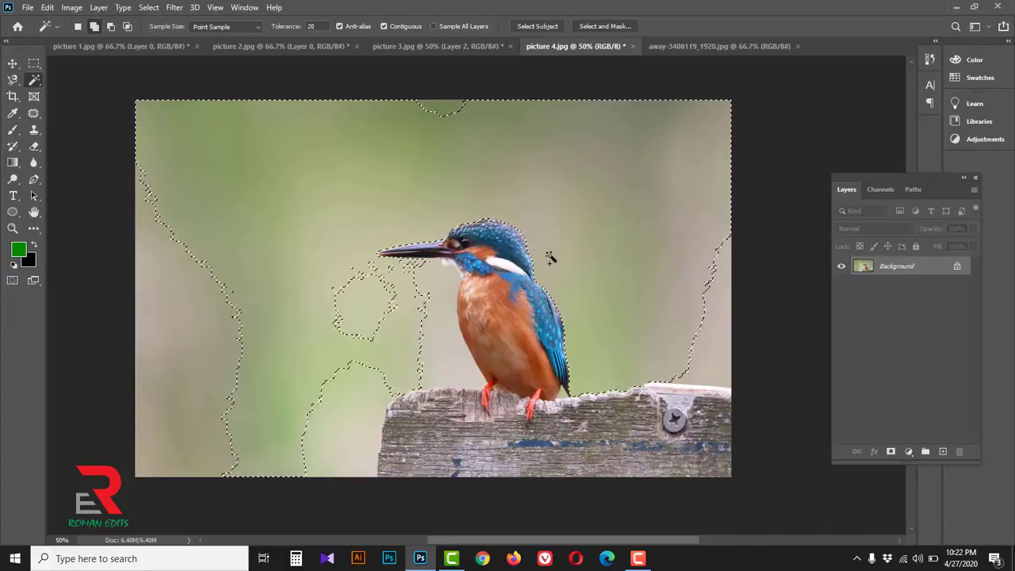
pyautogui.keyDown('shift'); pyautogui.click(424, 331); pyautogui.keyUp('shift')
pyautogui.keyDown('shift'); pyautogui.click(372, 393); pyautogui.keyUp('shift')
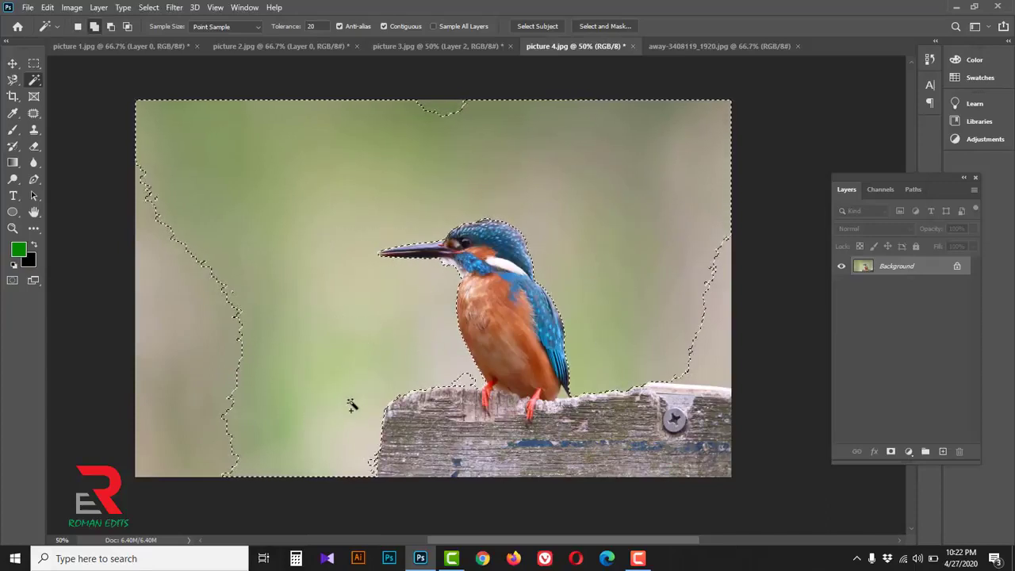
pyautogui.keyDown('shift'); pyautogui.click(226, 332); pyautogui.keyUp('shift')
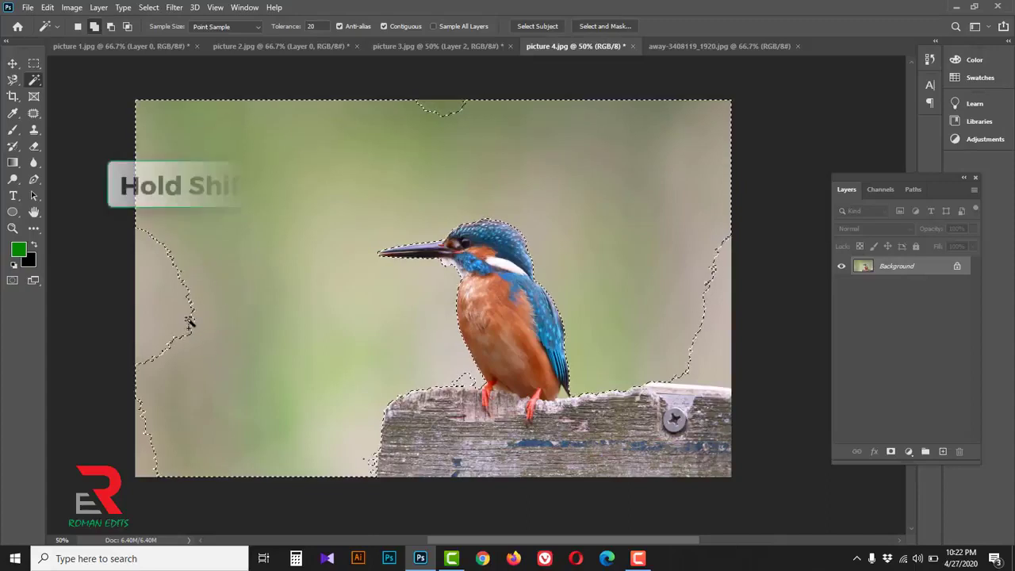
pyautogui.keyDown('shift'); pyautogui.click(175, 314); pyautogui.keyUp('shift')
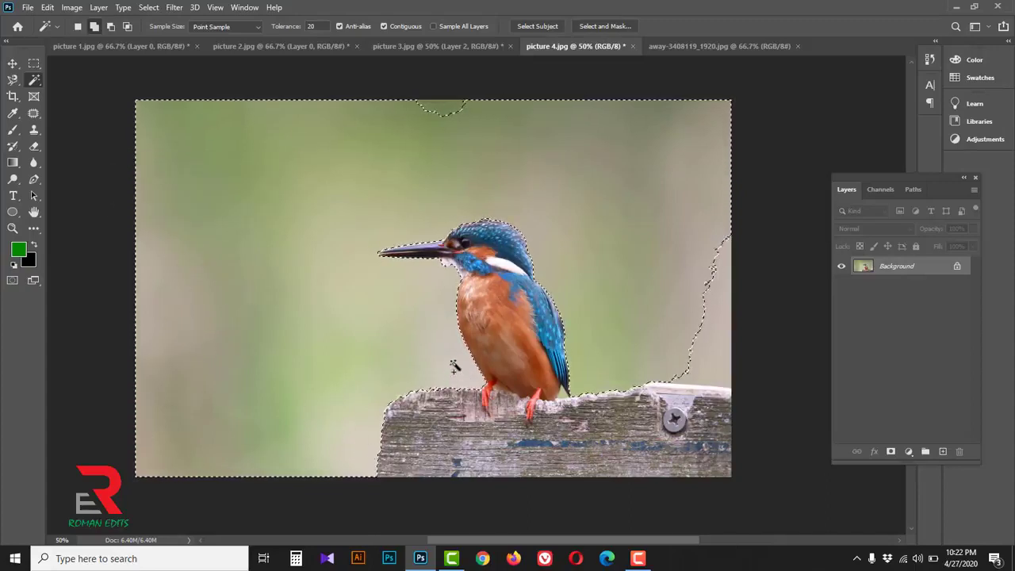
pyautogui.keyDown('shift'); pyautogui.click(446, 108); pyautogui.keyUp('shift')
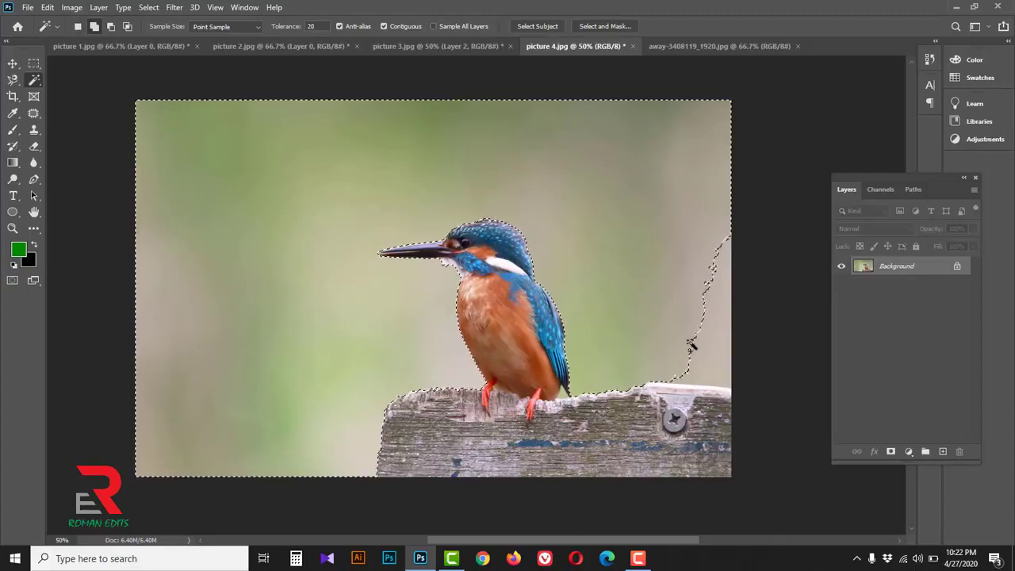
pyautogui.keyDown('shift'); pyautogui.click(711, 361); pyautogui.keyUp('shift')
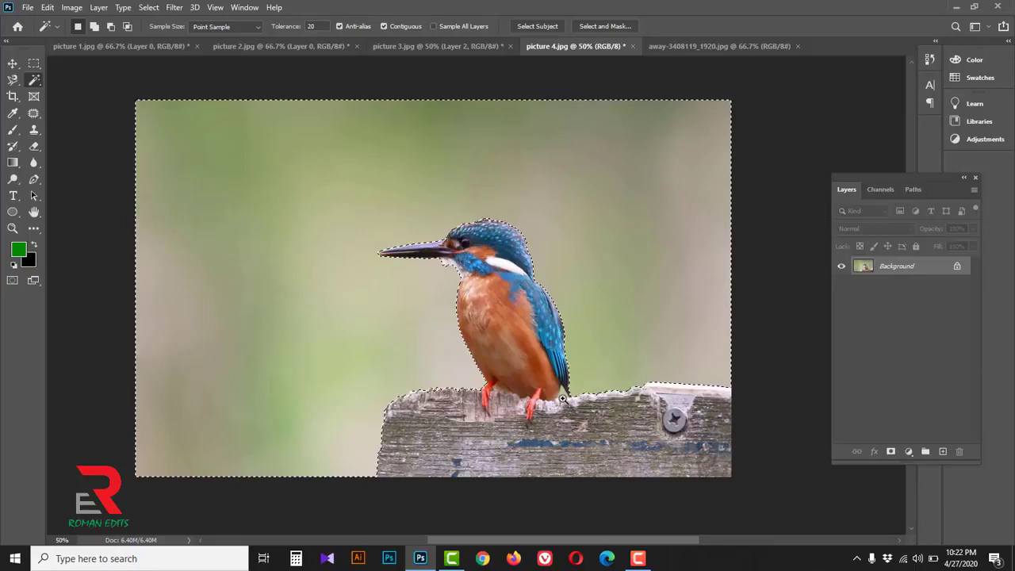
# Inspect the bird's back up close, then Lasso-subtract and re-add the backdrop beside it.
pyautogui.scroll(1, 567, 401)
pyautogui.scroll(1, 563, 396)
pyautogui.scroll(2, 556, 393)
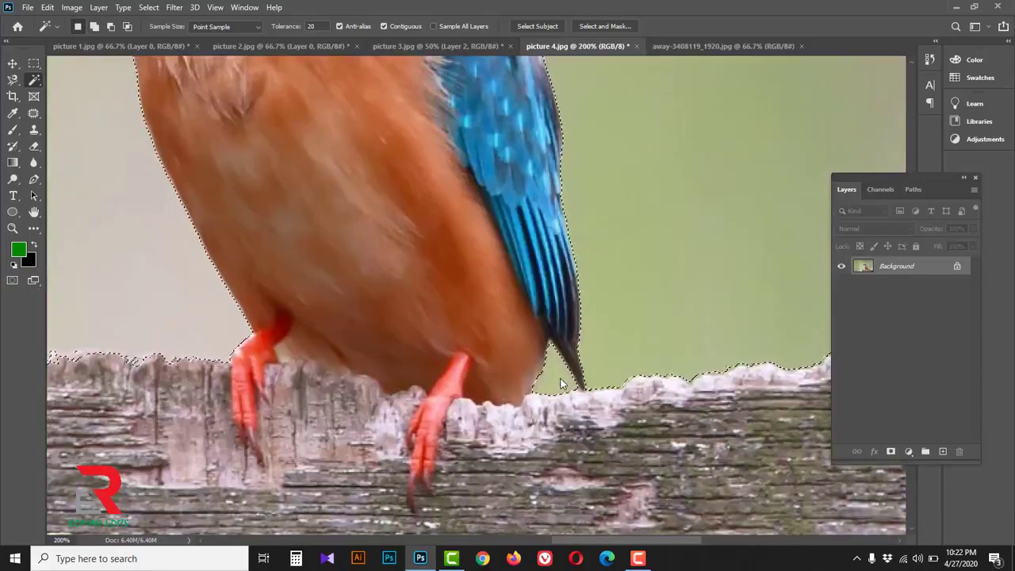
pyautogui.scroll(-2, 558, 378)
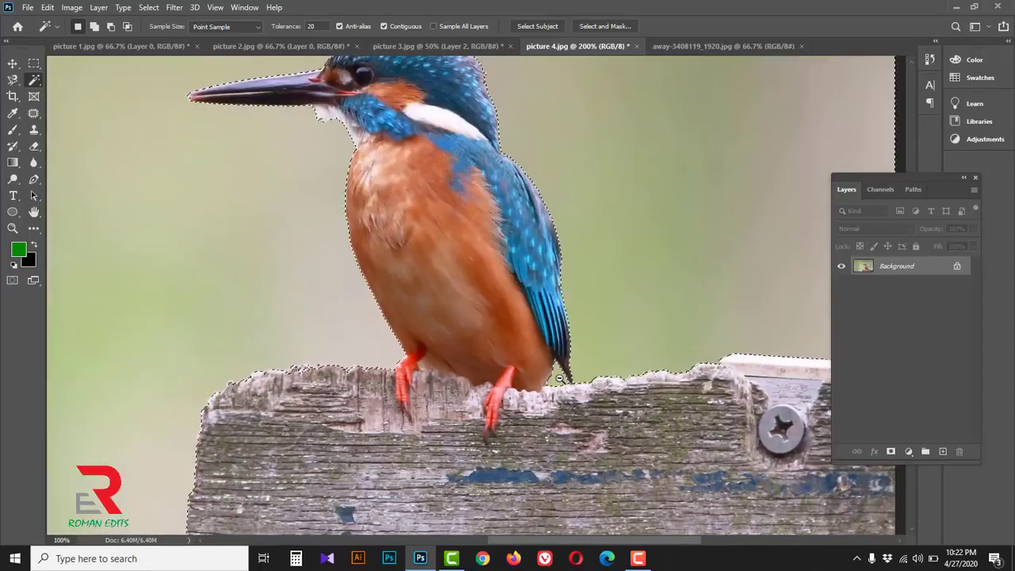
pyautogui.scroll(-2, 559, 379)
pyautogui.moveTo(460, 232)
pyautogui.mouseDown()
pyautogui.moveTo(548, 320)
pyautogui.moveTo(534, 285)
pyautogui.mouseUp()
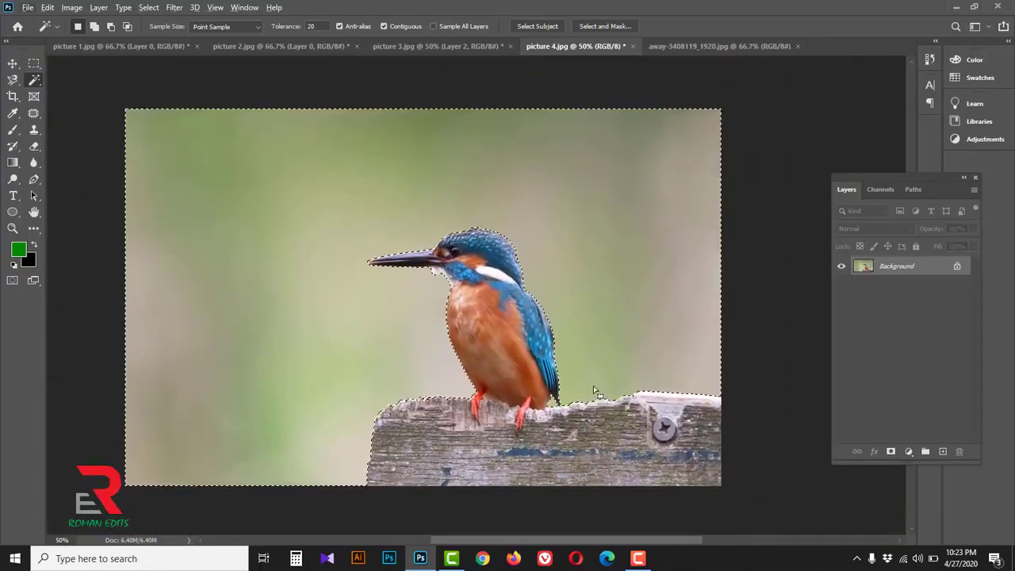
pyautogui.press('alt')
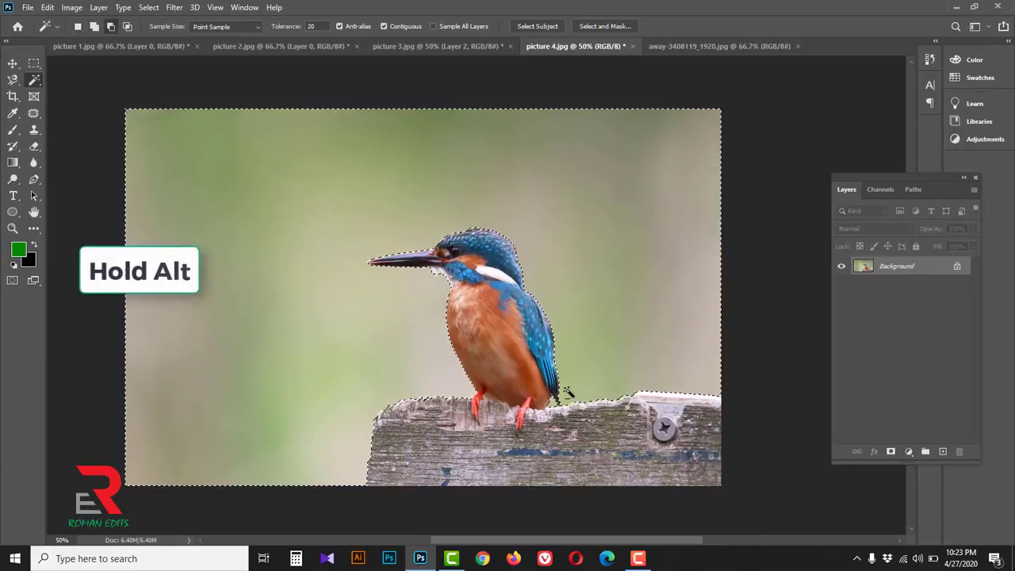
pyautogui.moveTo(567, 392); pyautogui.dragTo(587, 350)
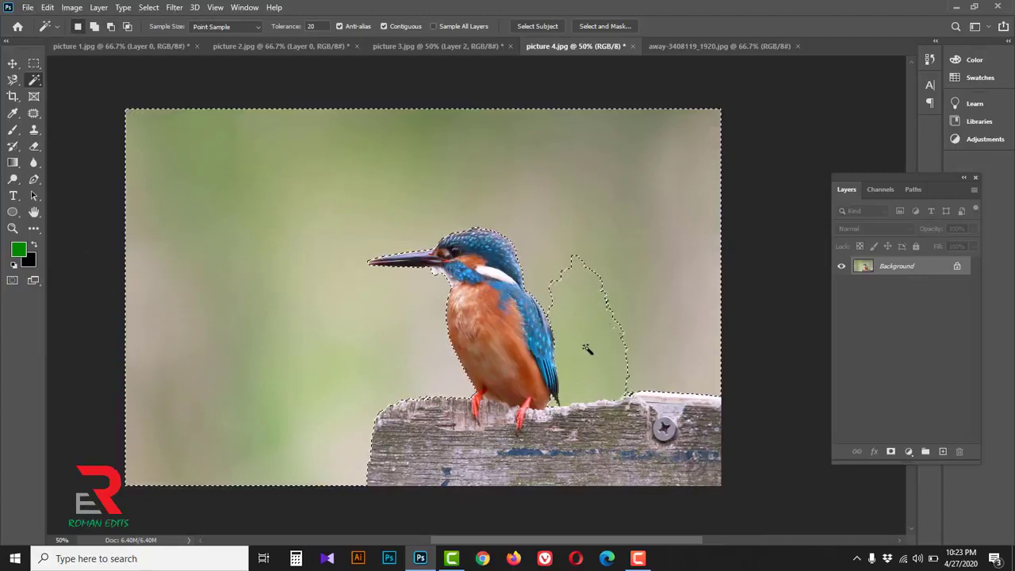
pyautogui.press('shift')
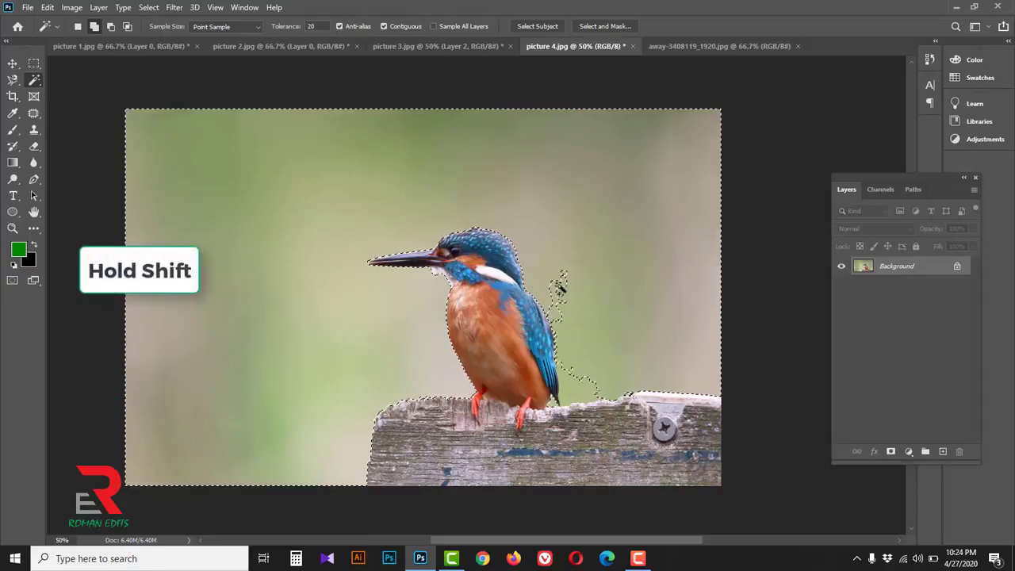
pyautogui.moveTo(615, 314); pyautogui.dragTo(558, 294)
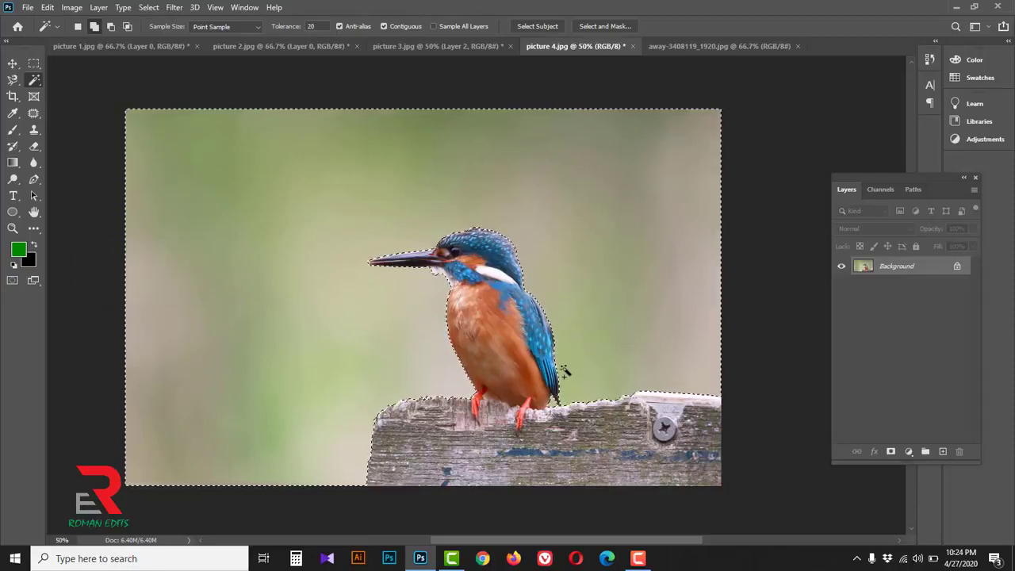
# Unlock the layer and trial-delete the kingfisher's backdrop, then undo and deselect.
pyautogui.click(956, 266)
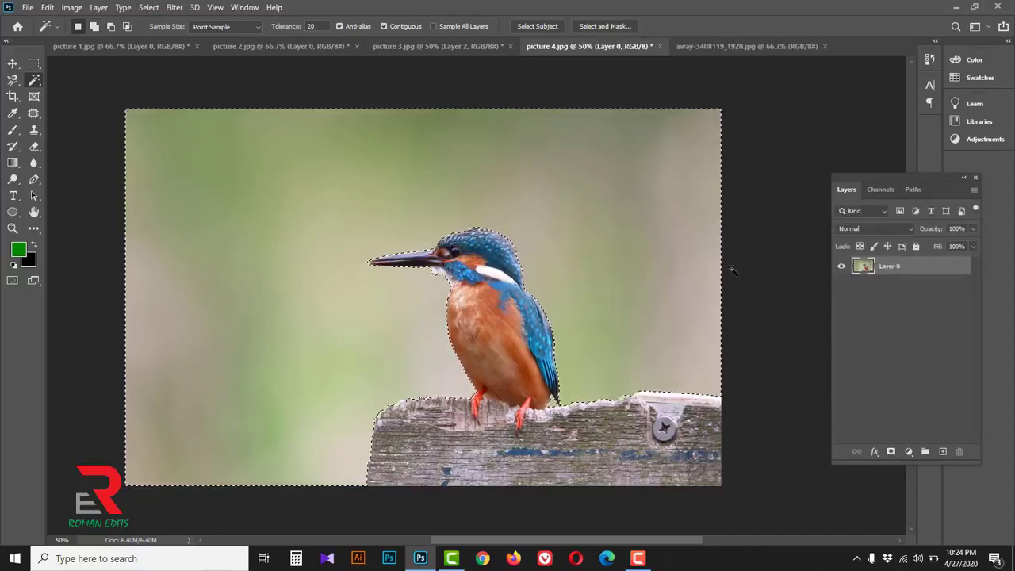
pyautogui.press('Delete')
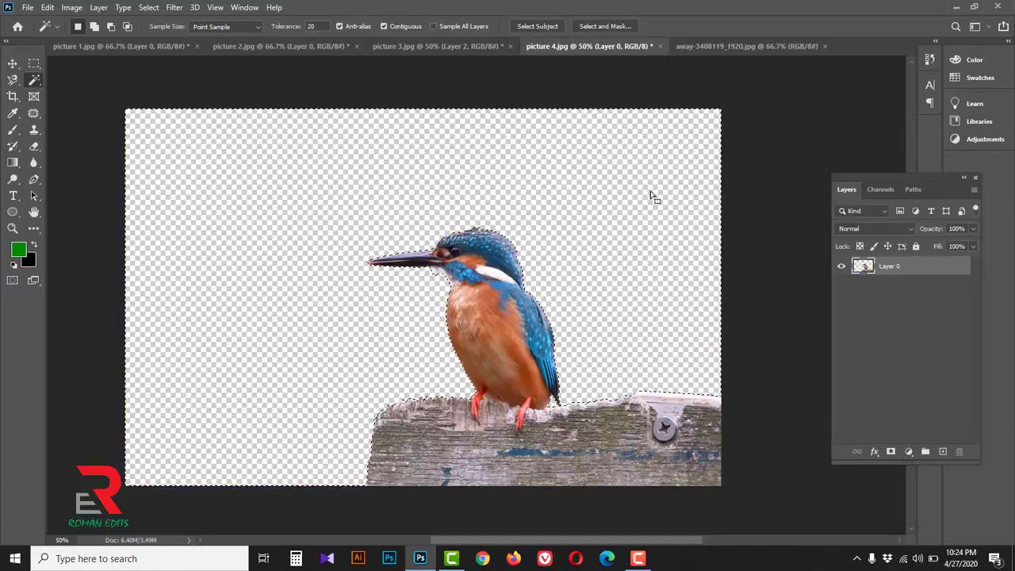
pyautogui.hotkey('ctrl', 'z')
pyautogui.hotkey('ctrl', 'z')
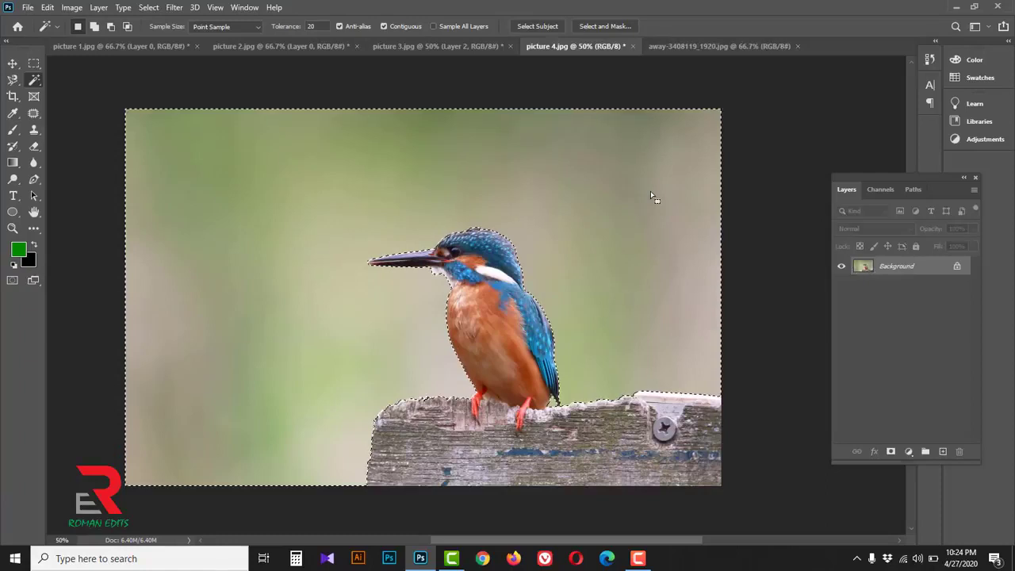
pyautogui.hotkey('ctrl', 'd')
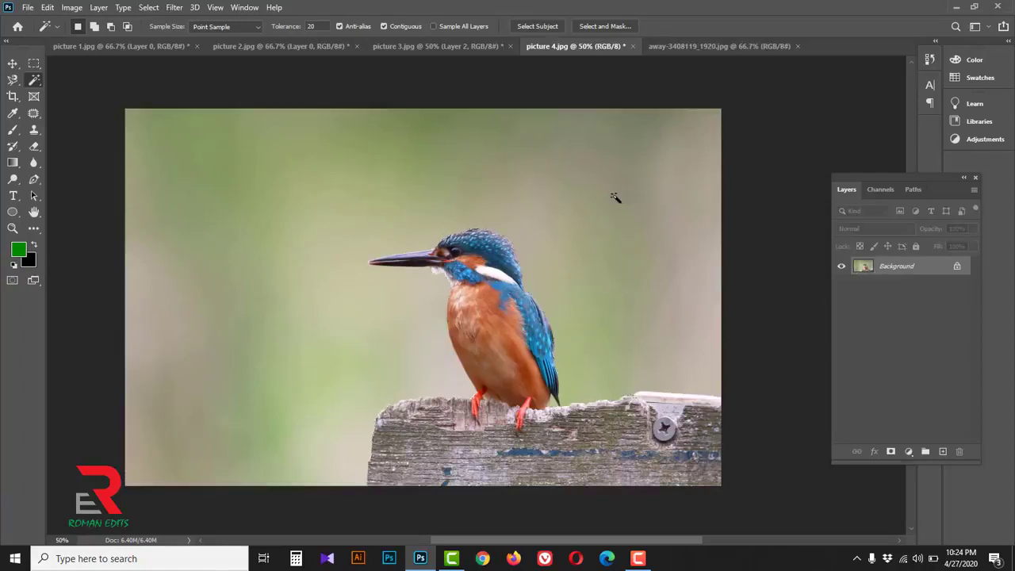
pyautogui.rightClick(36, 81)
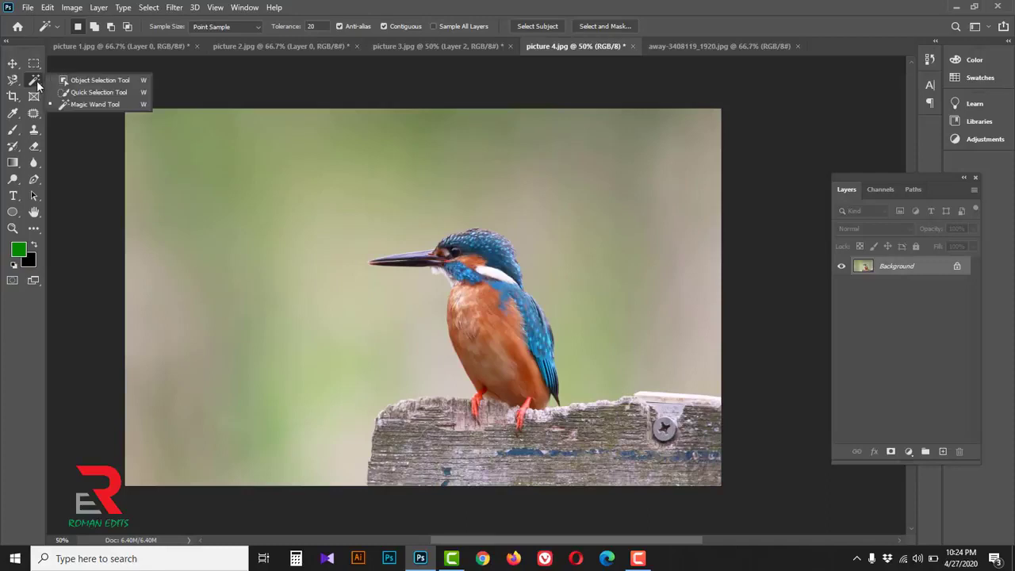
pyautogui.click(85, 92)
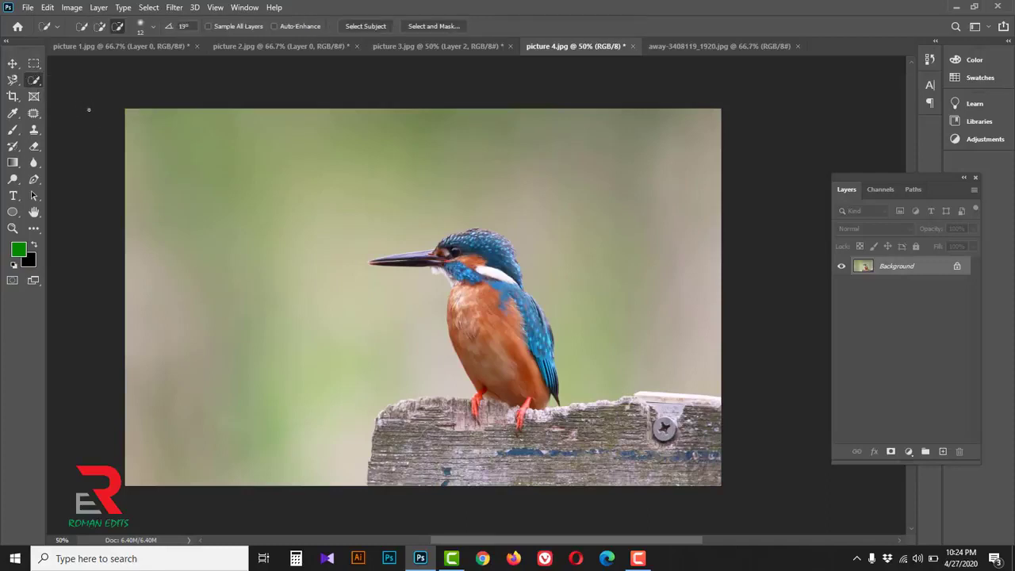
pyautogui.click(357, 25)
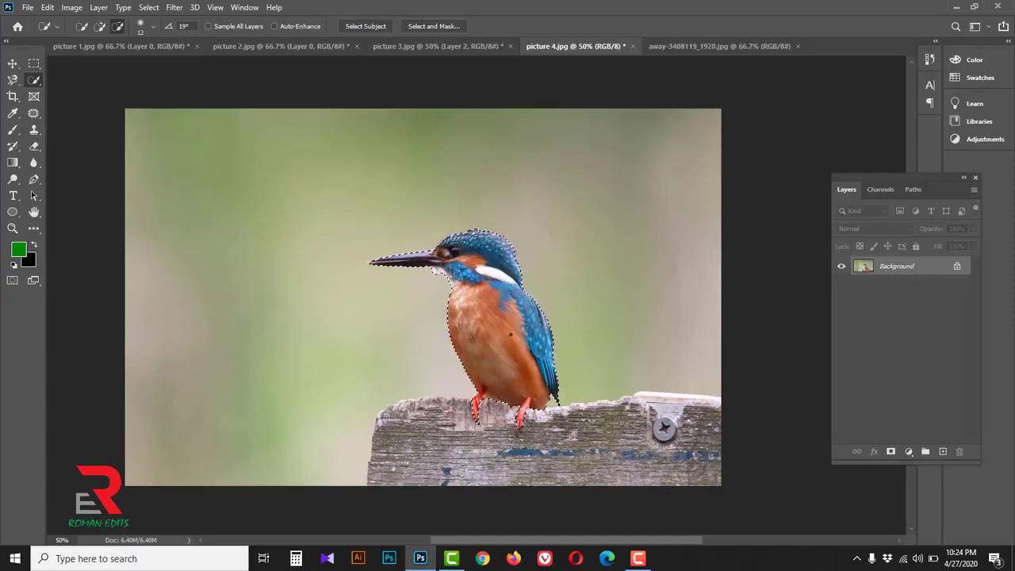
pyautogui.hotkey('shift', 'w')
pyautogui.rightClick(493, 250)
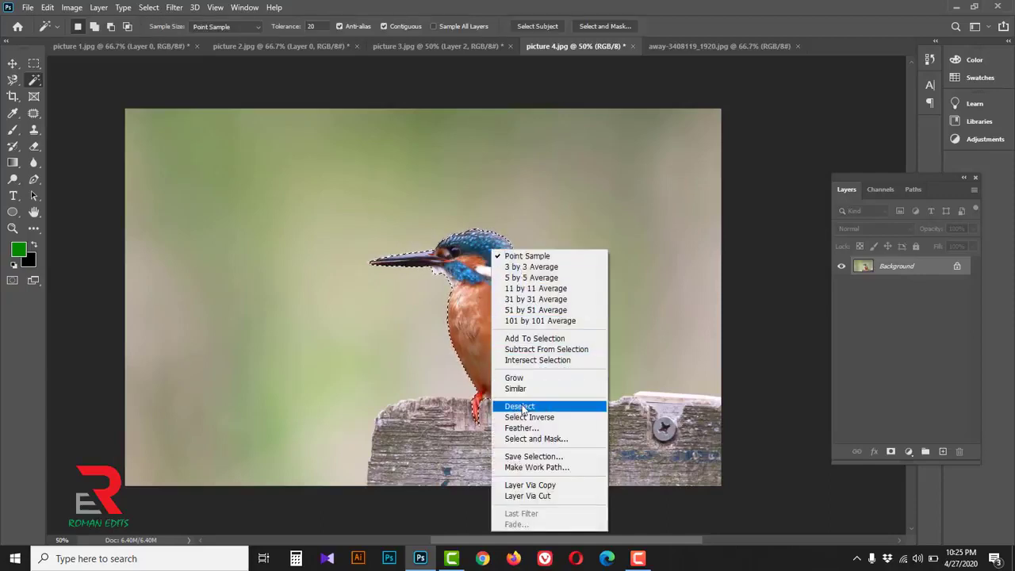
pyautogui.click(507, 405)
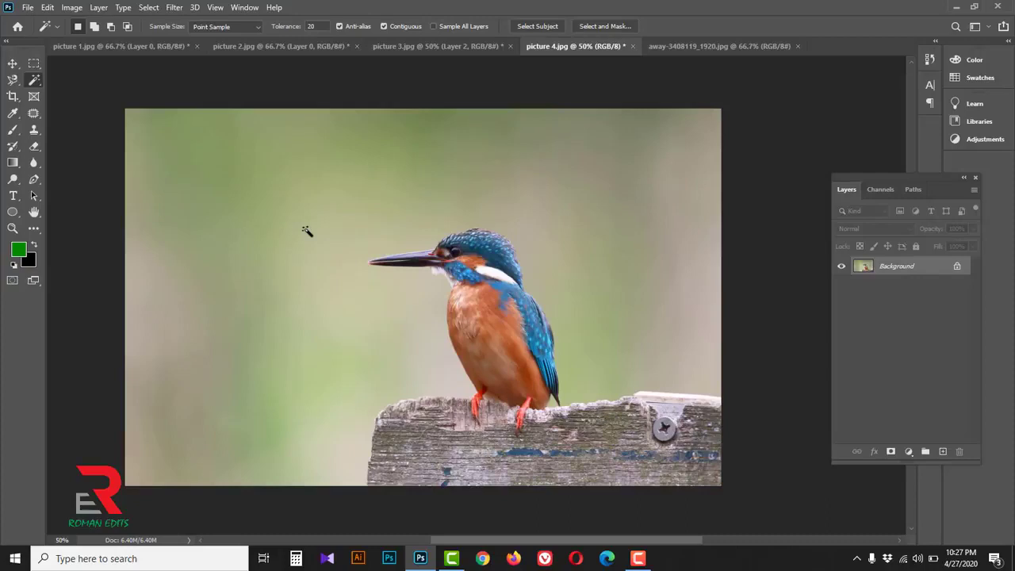
# Select the kingfisher and its post with the Object Selection Tool, adding the missed post parts.
pyautogui.rightClick(36, 80)
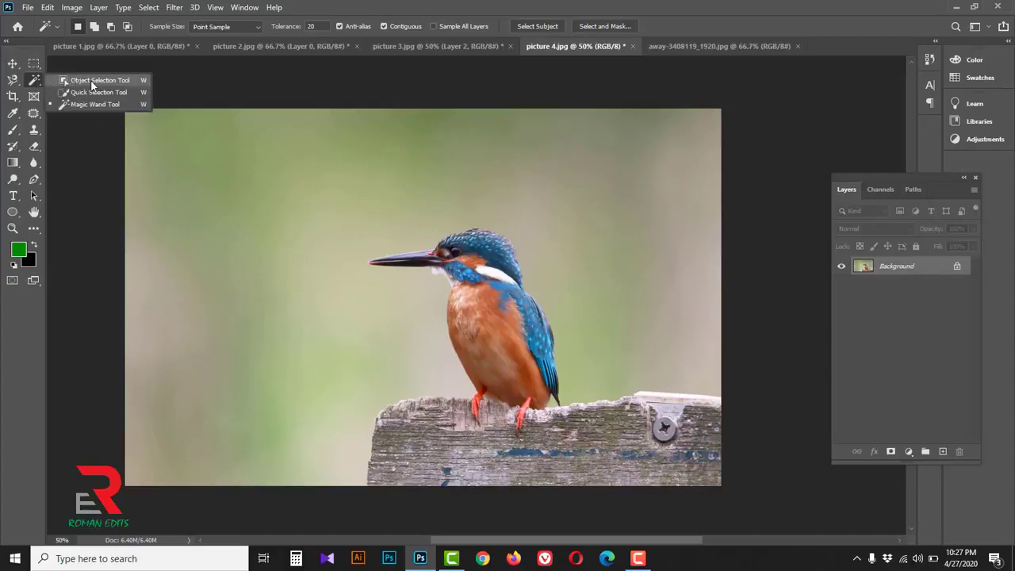
pyautogui.click(106, 82)
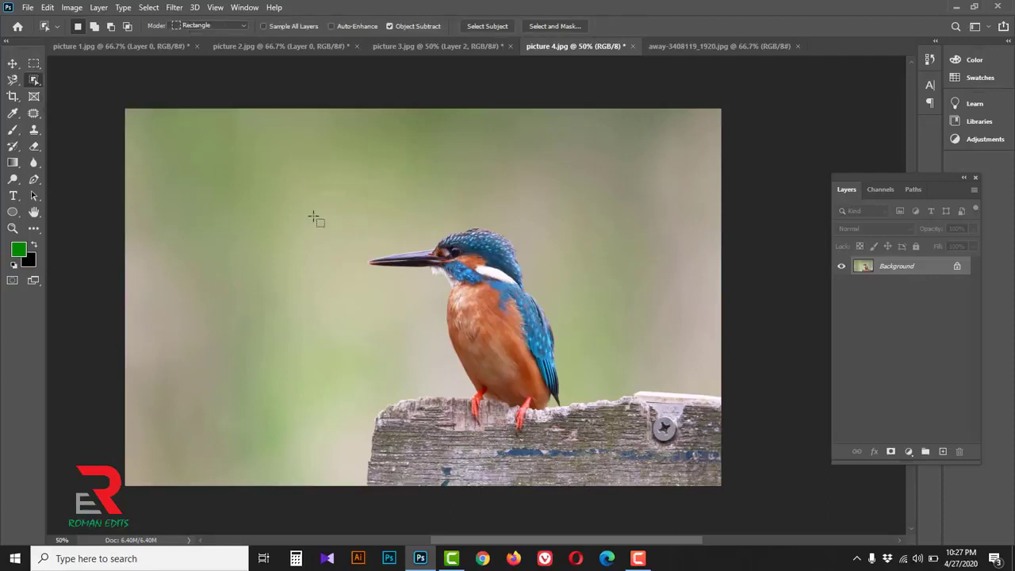
pyautogui.moveTo(326, 225); pyautogui.dragTo(722, 491)
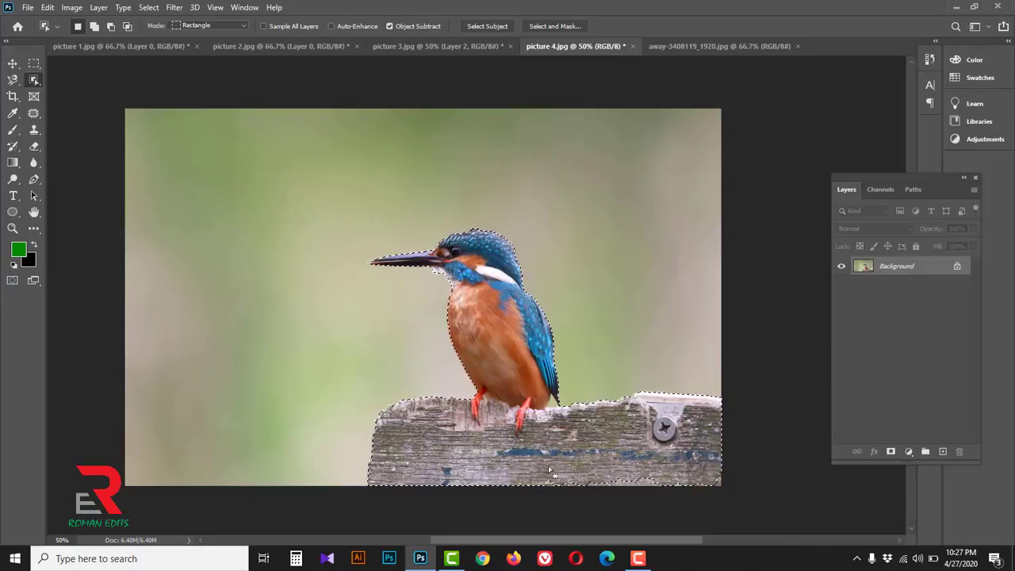
pyautogui.hotkey('ctrl', '+')
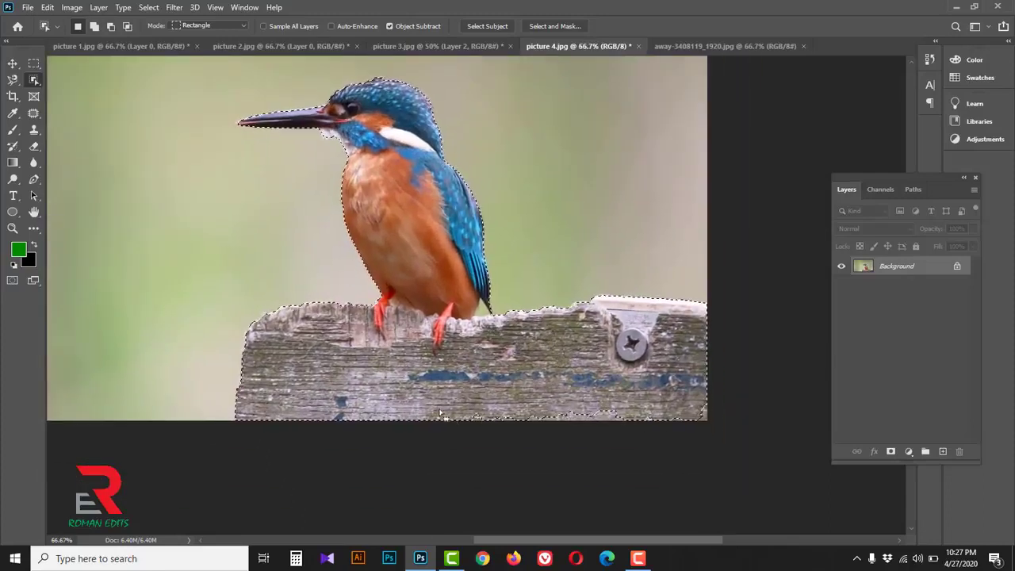
pyautogui.press('shift')
pyautogui.moveTo(435, 408); pyautogui.dragTo(737, 460)
# Add a layer mask so the backdrop around the kingfisher becomes transparent.
pyautogui.hotkey('ctrl', '-')
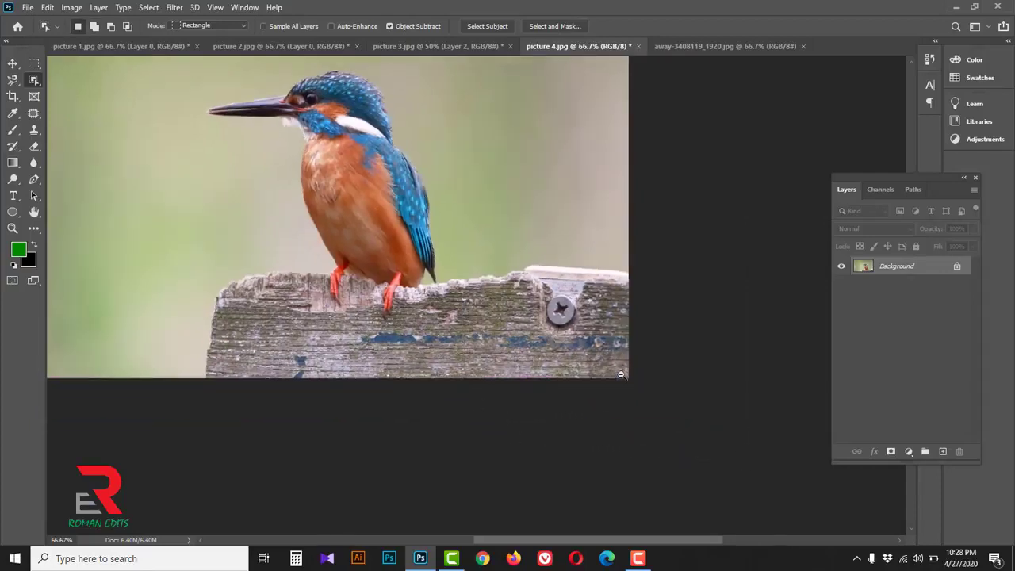
pyautogui.hotkey('ctrl', '-')
pyautogui.moveTo(499, 271); pyautogui.dragTo(573, 368)
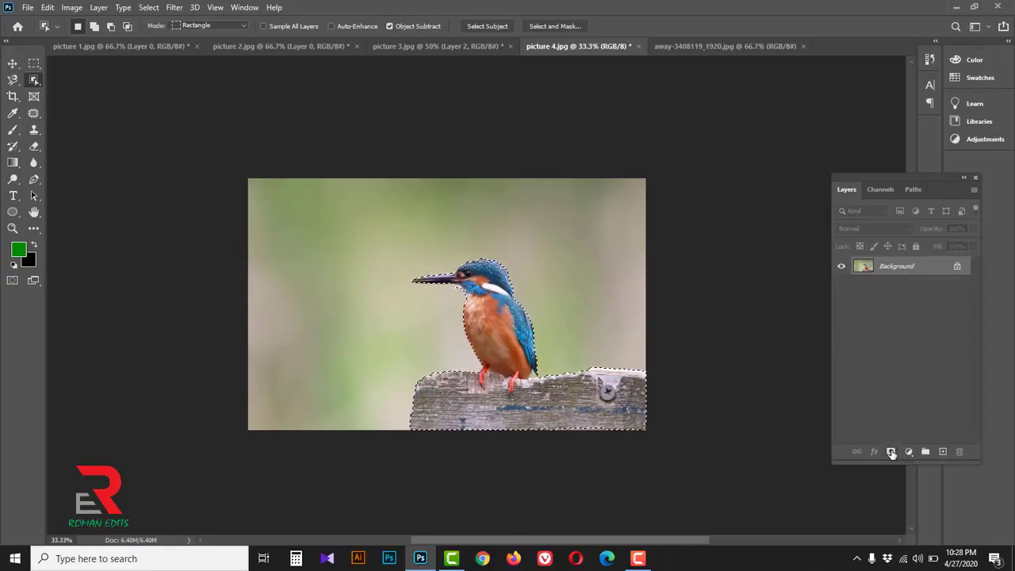
pyautogui.click(891, 452)
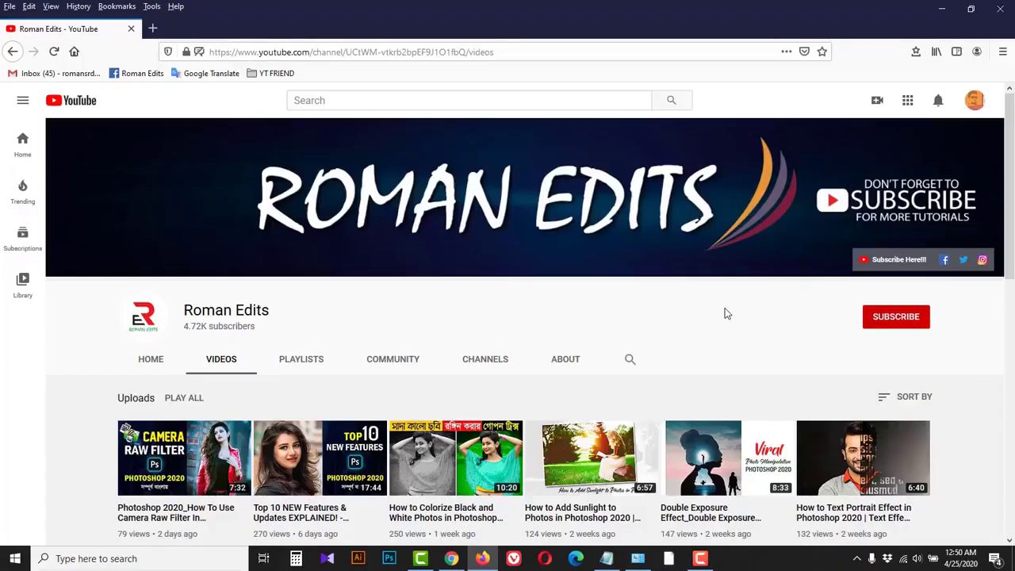
# Subscribe to the Roman Edits YouTube channel and set its notifications to All.
pyautogui.click(894, 320)
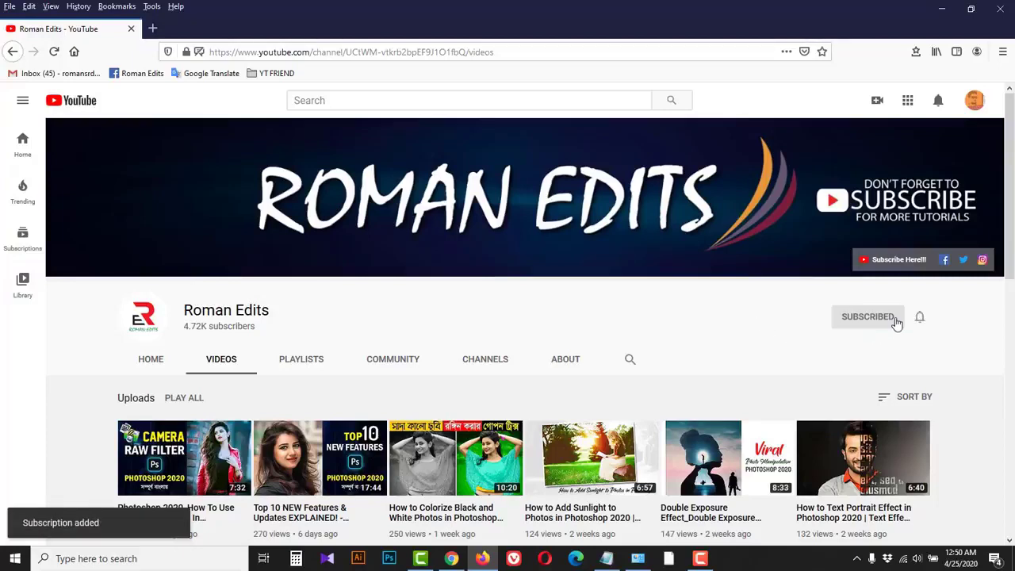
pyautogui.click(920, 319)
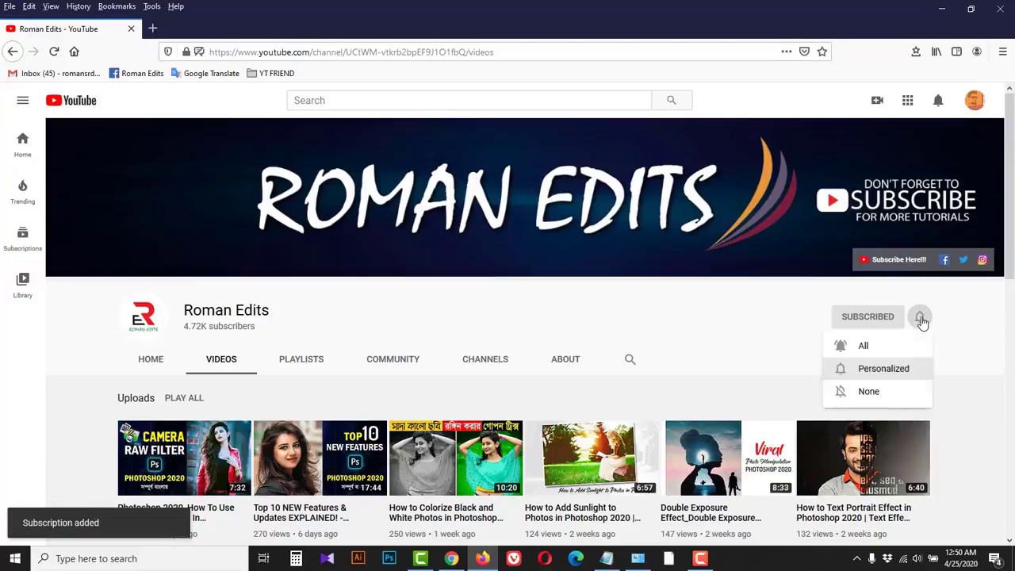
pyautogui.click(885, 351)
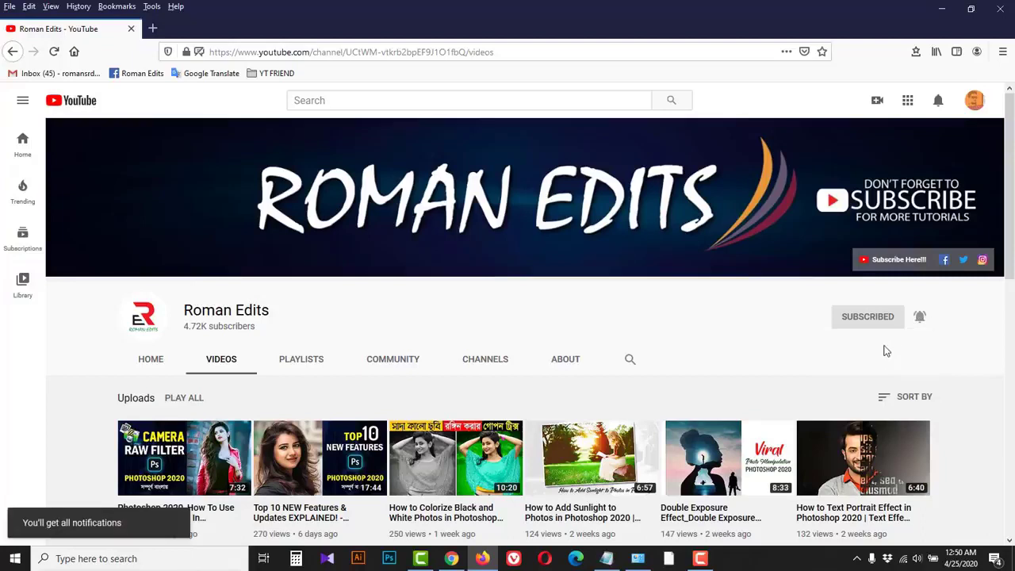